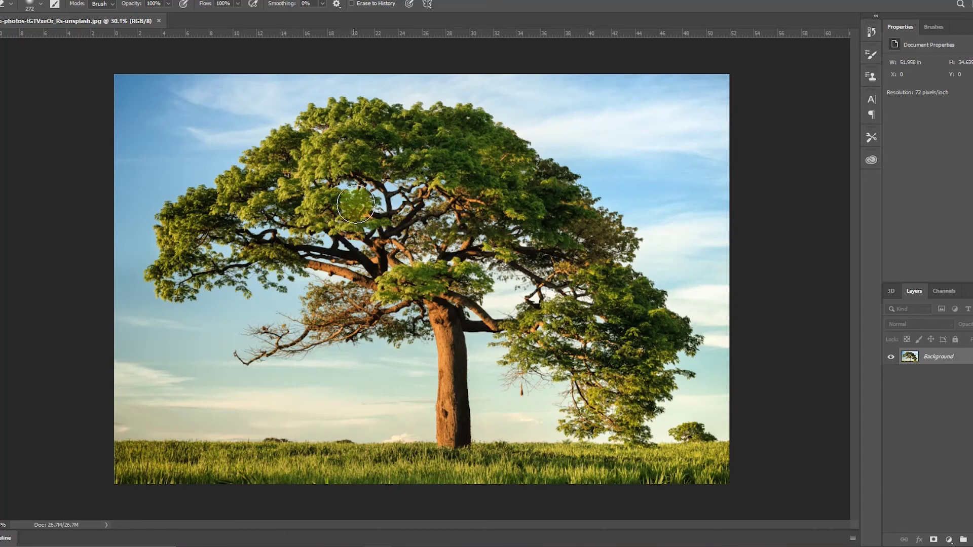
Step: Check the tree photo's image size, then create a new 51-inch-wide document
left_click(51, 68)
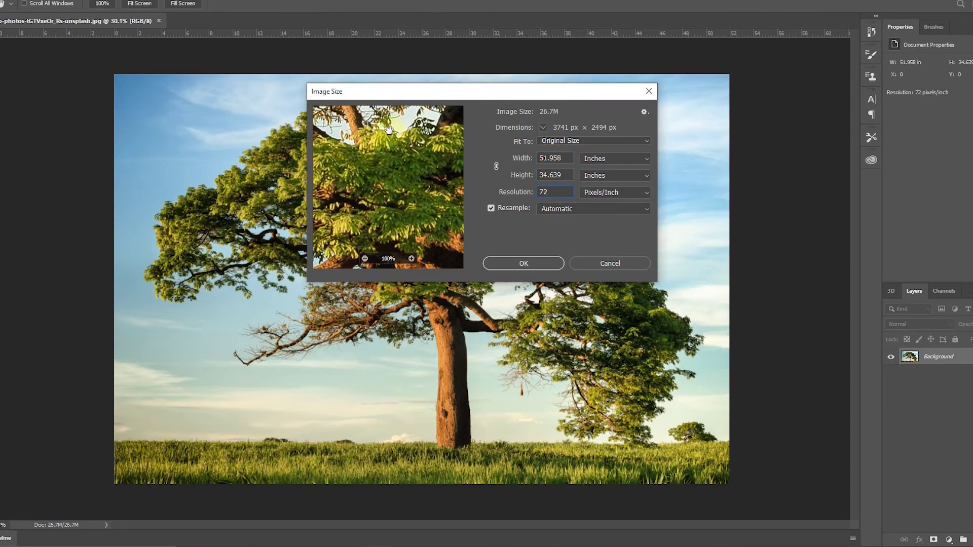
left_click(649, 91)
key("ctrl+n")
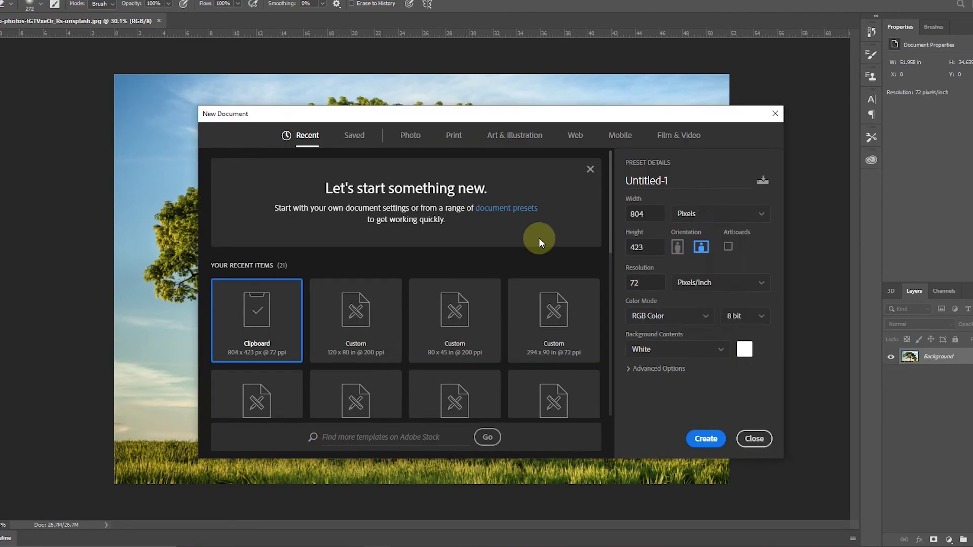
type("51")
key("Tab")
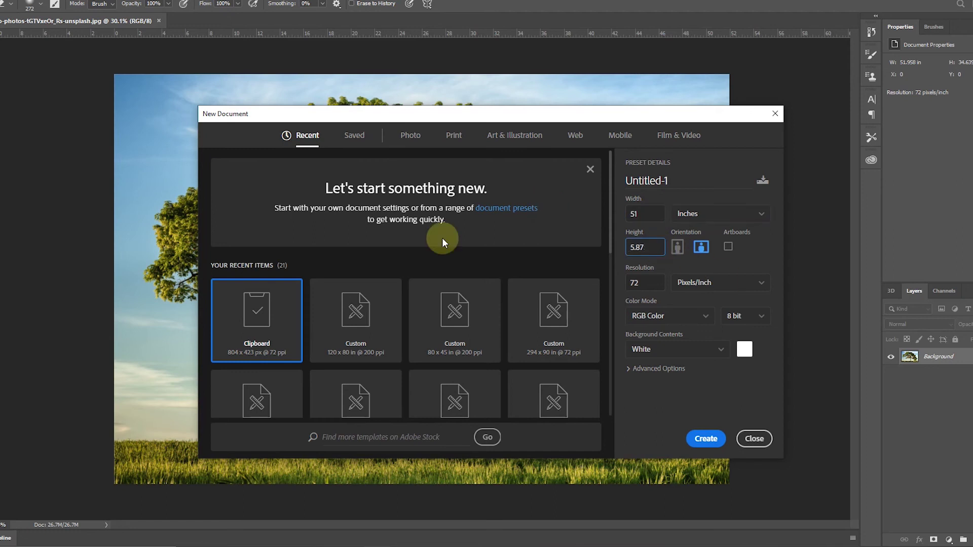
key("Return")
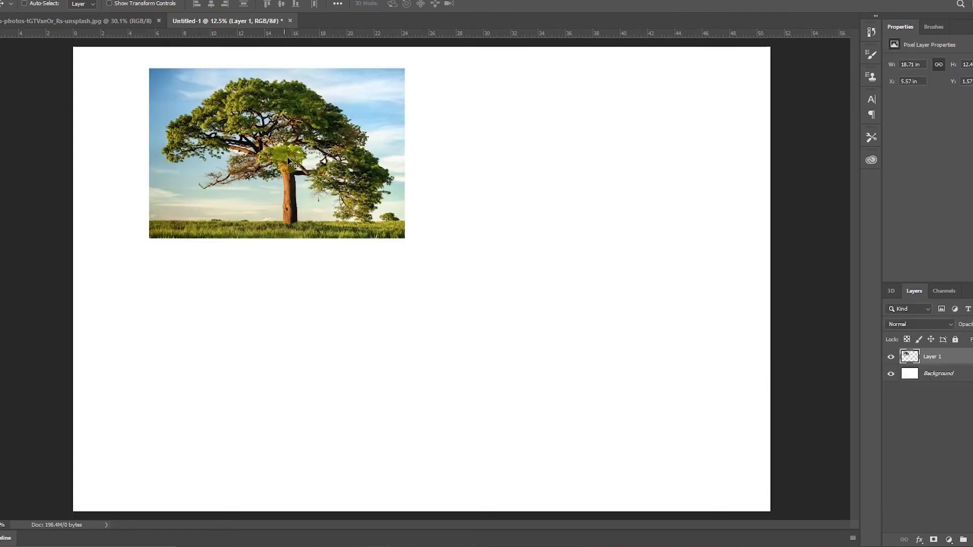
Step: Bring the tree photo in as Layer 1 and enlarge it to about 43.57 in wide
left_click_drag(207, 124, 472, 217)
left_click(106, 0)
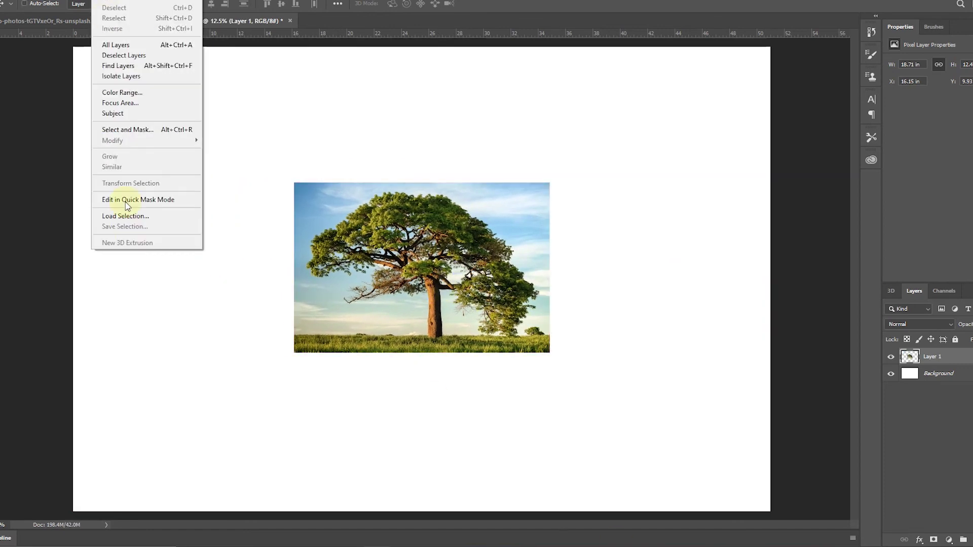
left_click(396, 207)
key("ctrl+t")
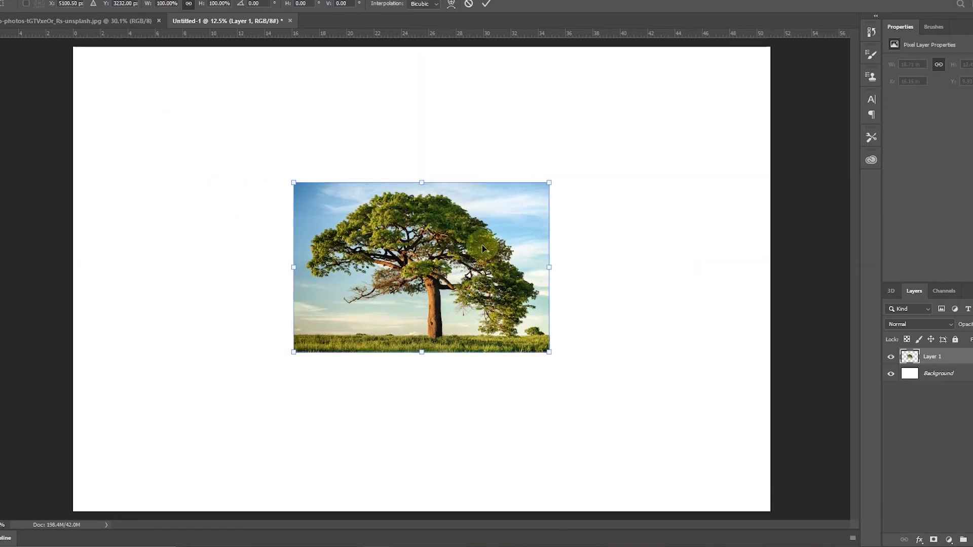
left_click_drag(550, 183, 728, 83)
left_click_drag(559, 220, 559, 232)
key("Return")
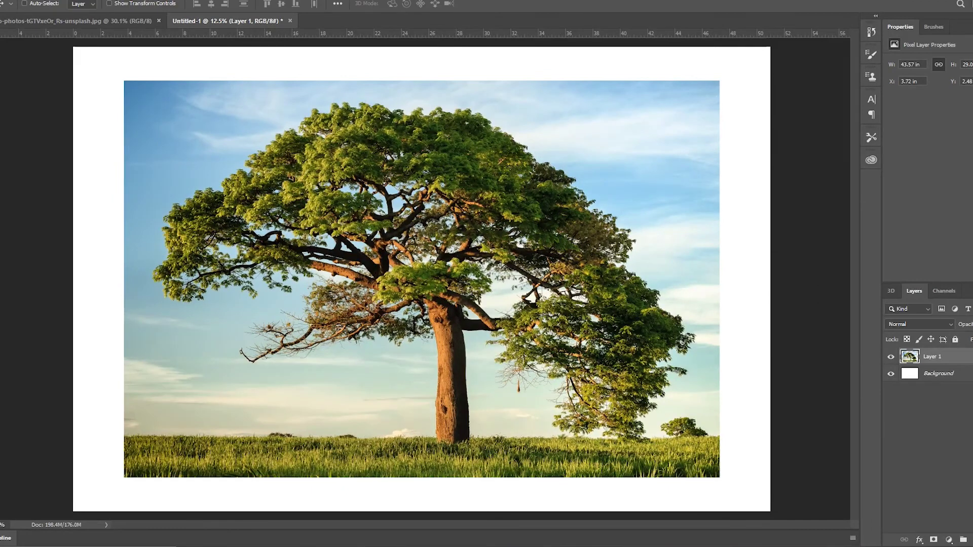
key("ctrl+0")
scroll(298, 268, "up", 3)
Step: Clone-stamp grass into the left white gap and erase the hard sky edge on the left
key("s")
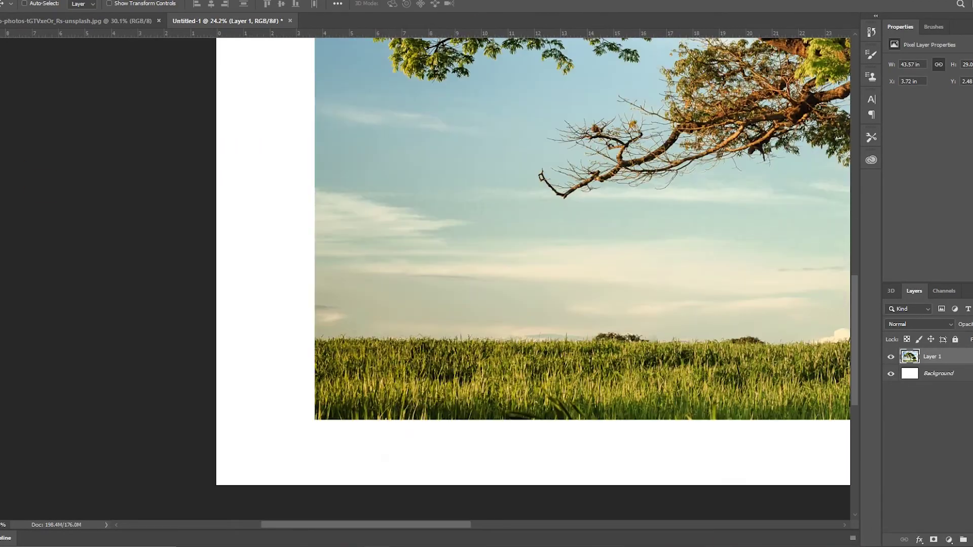
left_click(446, 366, "alt")
mouse_move(324, 364)
left_mouse_down()
mouse_move(271, 377)
mouse_move(284, 400)
left_mouse_up()
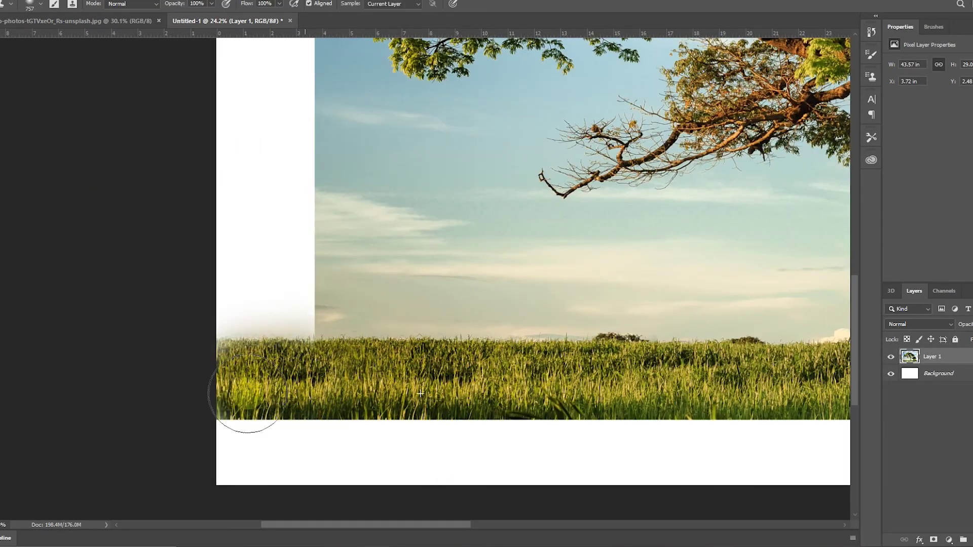
scroll(488, 368, "right", 10)
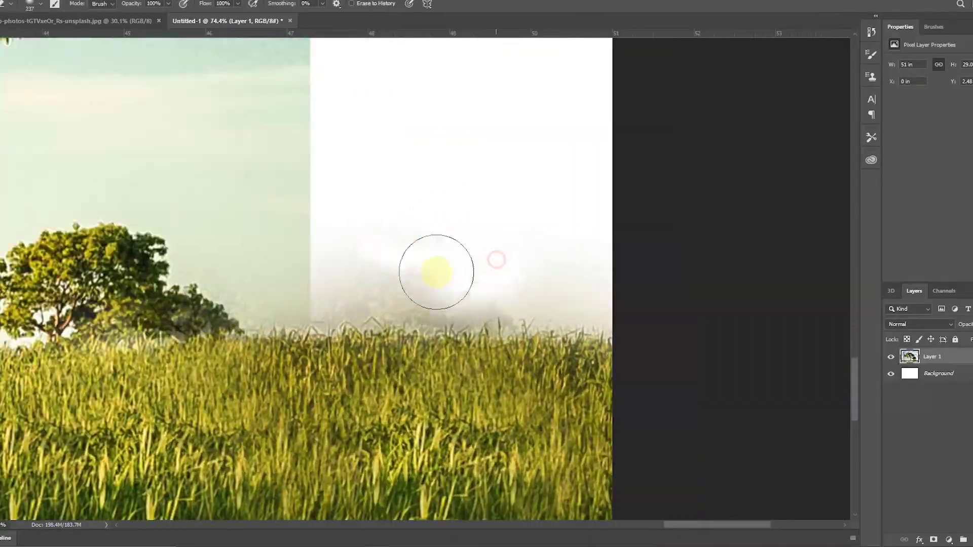
left_click_drag(437, 272, 352, 255)
scroll(352, 254, "down", 5)
scroll(299, 390, "down", 2)
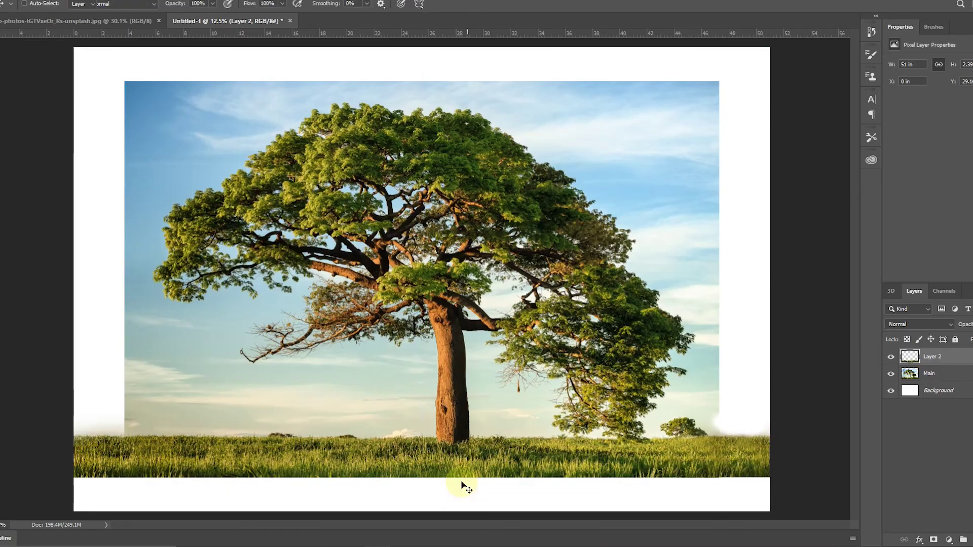
Step: Duplicate the grass layer and stretch the copy vertically
key("ctrl+j")
key("ctrl+t")
scroll(506, 519, "up", 2)
left_click_drag(456, 456, 434, 453)
key("Return")
scroll(457, 354, "up", 3)
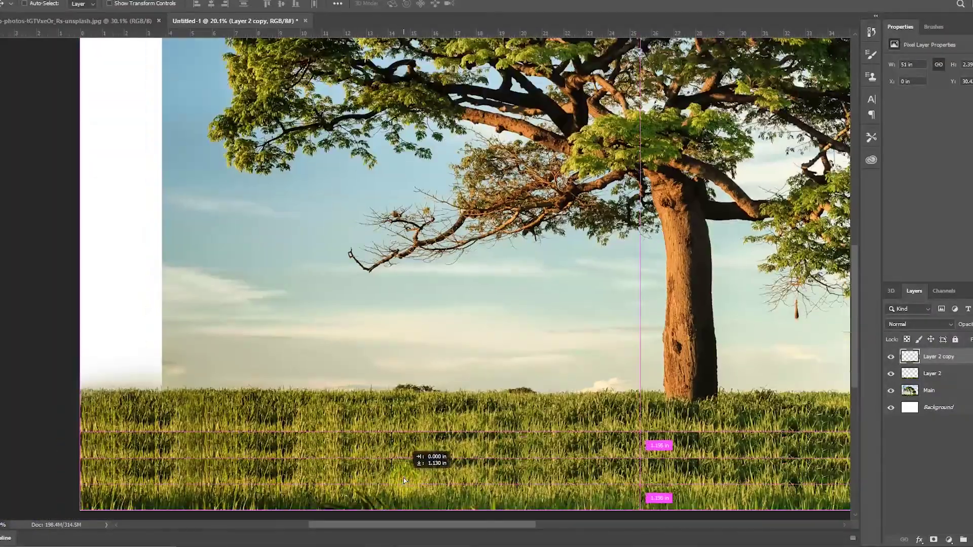
Step: Flip the grass layer using the transform context menu
key("e")
scroll(88, 464, "up", 2)
scroll(101, 430, "up", 1)
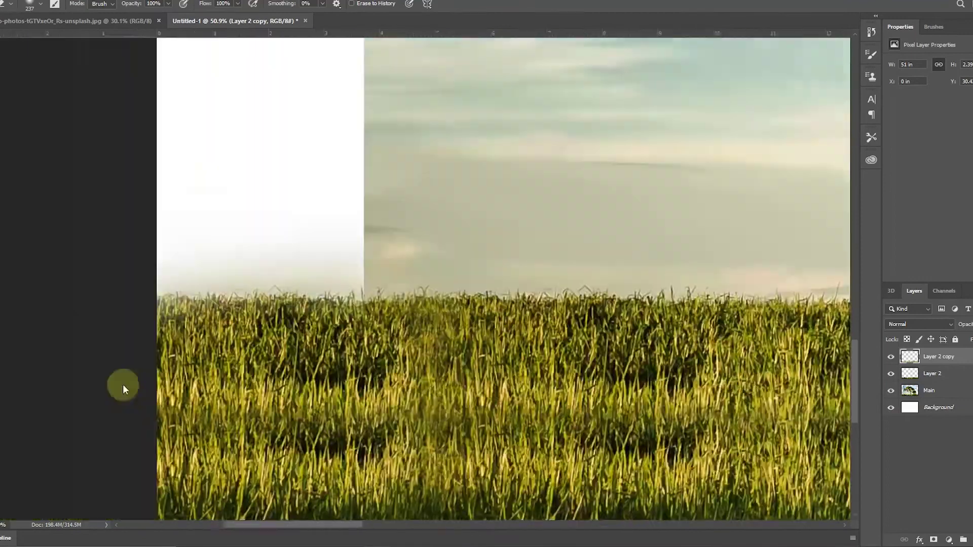
key("ctrl+0")
key("ctrl+t")
right_click(272, 476)
left_click(284, 469)
key("Return")
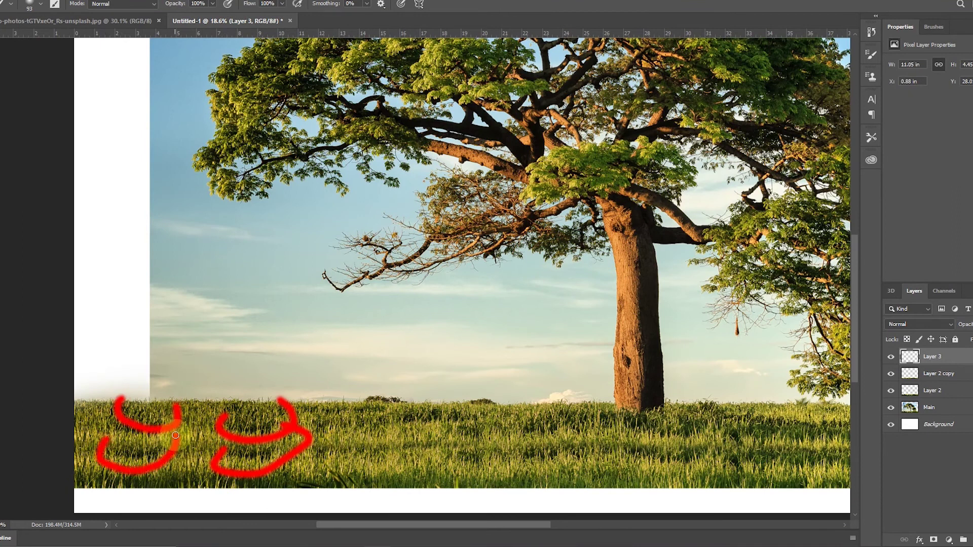
Step: Mark grass areas with red strokes, then undo them
scroll(177, 437, "down", 3)
left_click_drag(356, 453, 509, 446)
left_click_drag(370, 477, 420, 486)
scroll(387, 377, "down", 1)
key("ctrl+z")
key("ctrl+z")
key("ctrl+z")
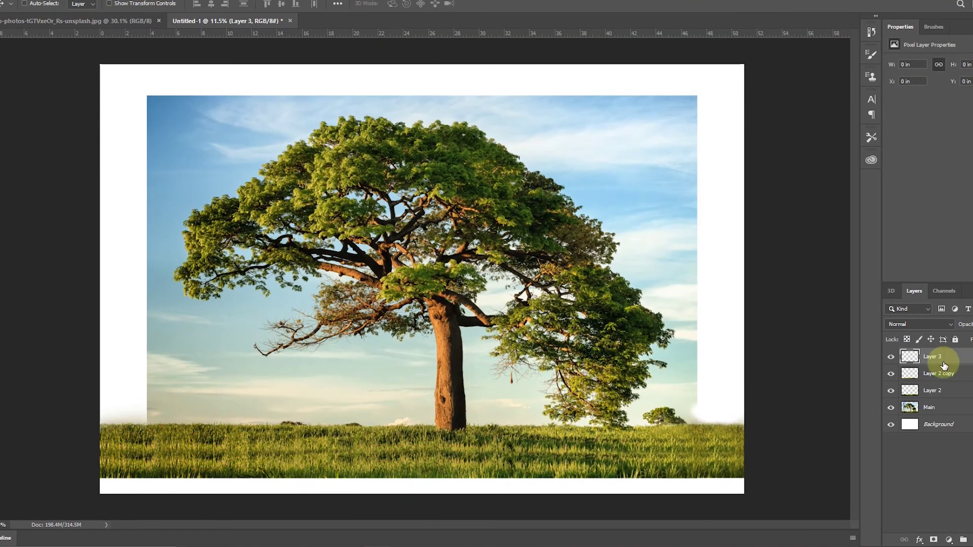
Step: Copy the Layer 2 copy grass down to the canvas bottom and flip it
left_click(926, 357)
right_click(406, 468)
left_click(231, 477)
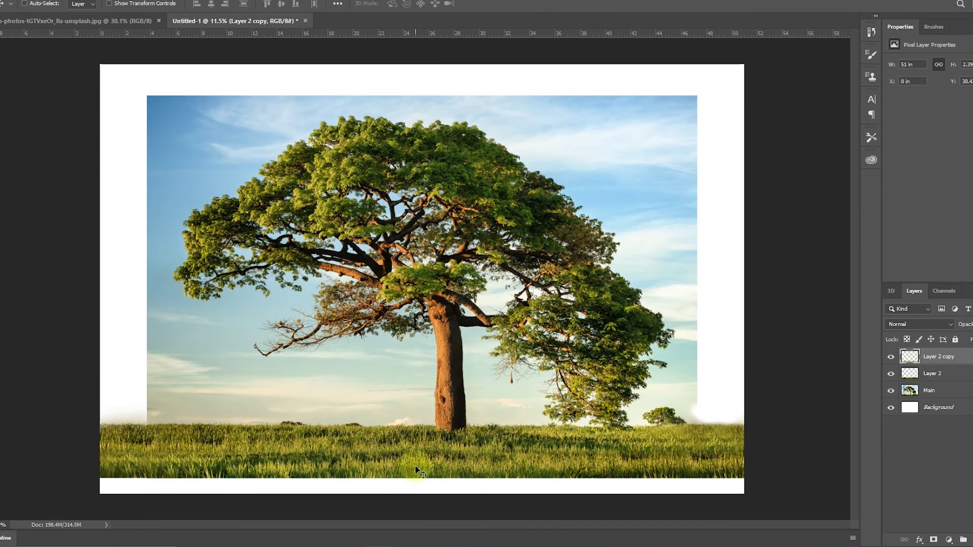
left_click_drag(497, 476, 420, 487)
key("ctrl+t")
right_click(448, 474)
left_click(467, 469)
key("Return")
Step: Group all the grass layers together
scroll(429, 481, "up", 5)
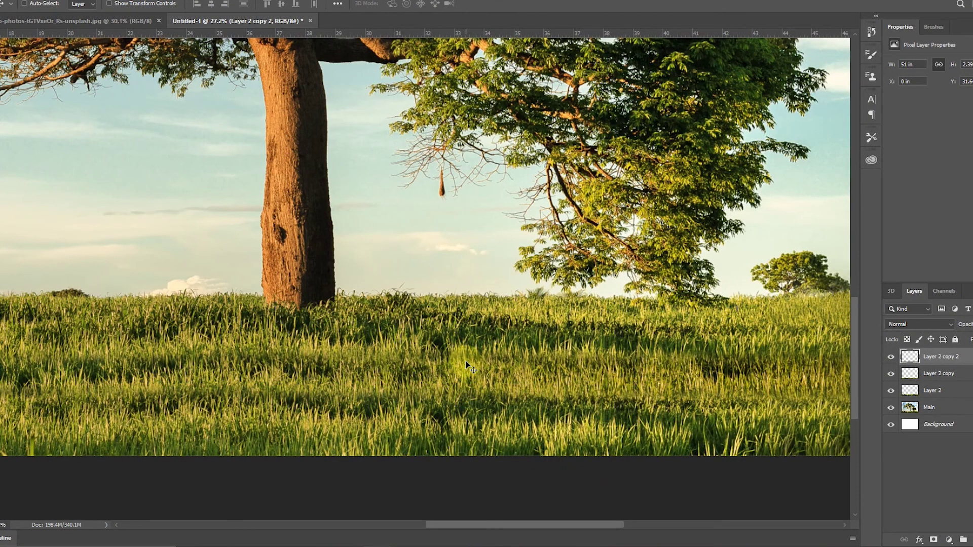
scroll(662, 365, "down", 2)
scroll(507, 390, "down", 2)
scroll(337, 421, "down", 2)
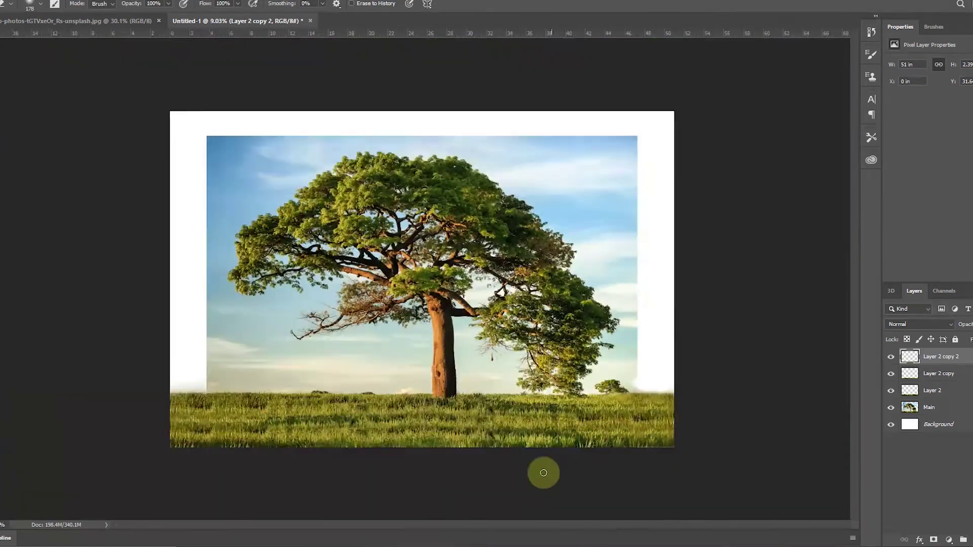
left_click(960, 359, "shift")
key("ctrl+g")
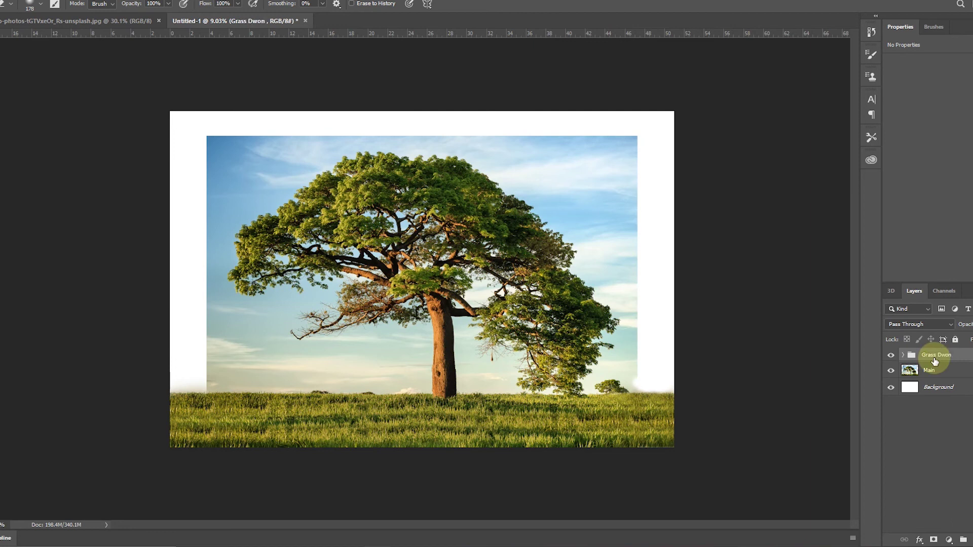
Step: Remove the red marking strokes and place the cloudy sky photo into the composite
scroll(424, 280, "up", 1)
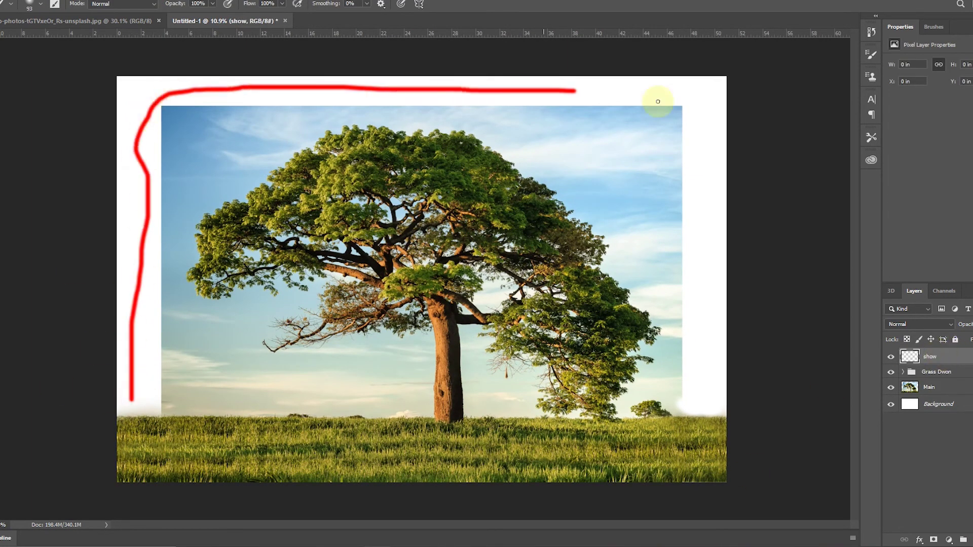
key("ctrl+z")
key("ctrl+z")
key("ctrl+z")
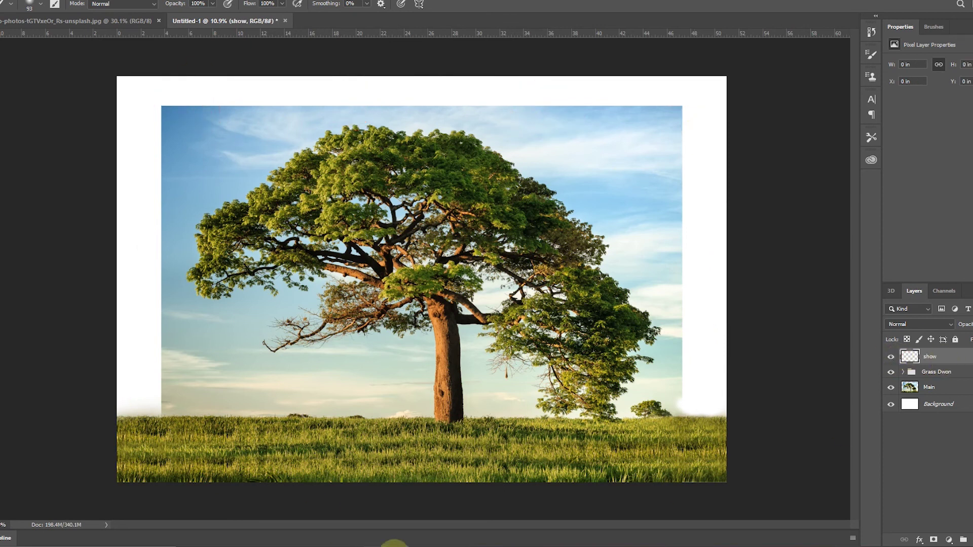
left_click(394, 543)
mouse_move(215, 207)
left_mouse_down()
mouse_move(958, 355)
mouse_move(943, 390)
left_mouse_up()
key("Return")
Step: Enlarge the sky photo to cover the whole canvas
key("ctrl+t")
left_click_drag(691, 78, 735, 51)
key("Return")
Step: Add clipped Hue/Saturation and Vibrance adjustments, shifting the hue slightly and lowering vibrance
left_click(950, 540)
left_click(947, 432)
left_click_drag(943, 104, 936, 104)
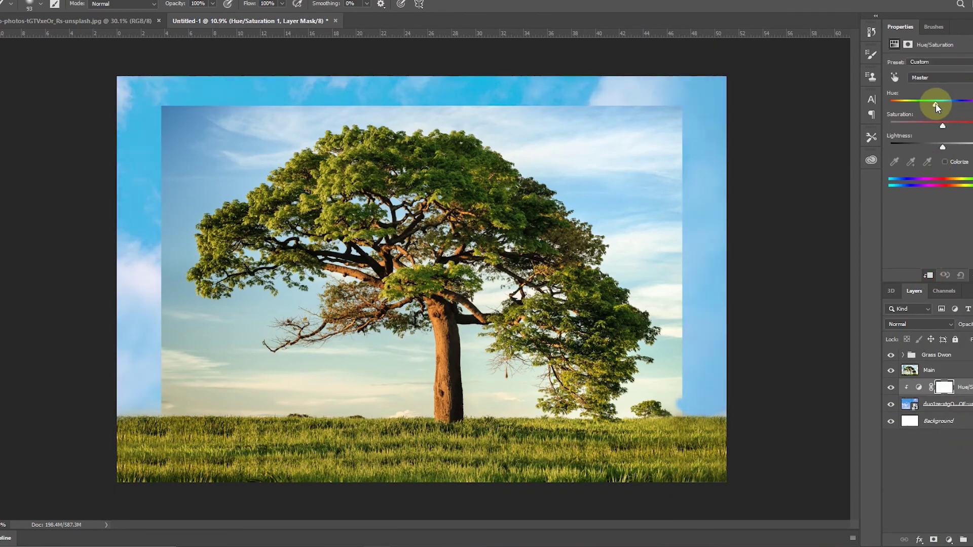
left_click(949, 540)
left_click(895, 233)
left_click_drag(942, 74, 902, 74)
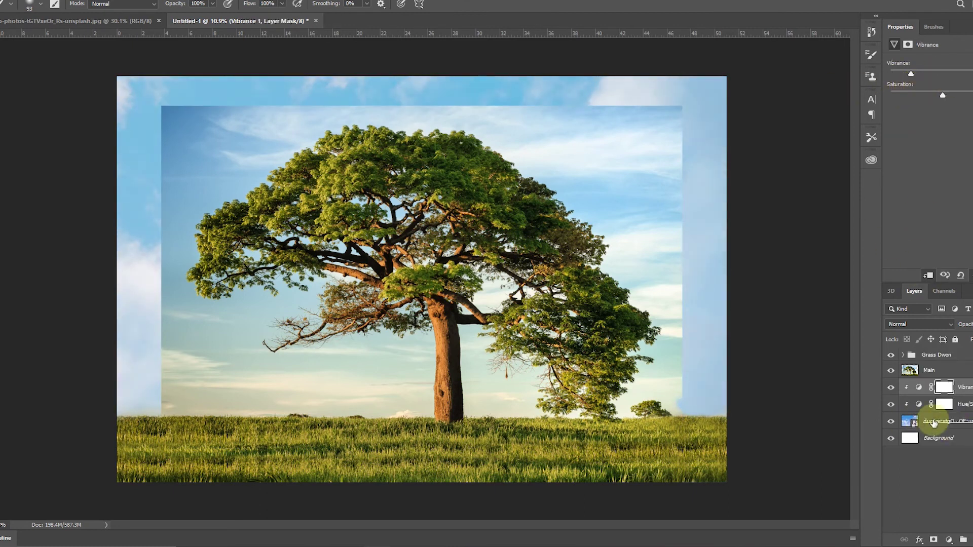
left_click(929, 370)
Step: Erase the tree photo's left and top edges so they fade into the sky
key("e")
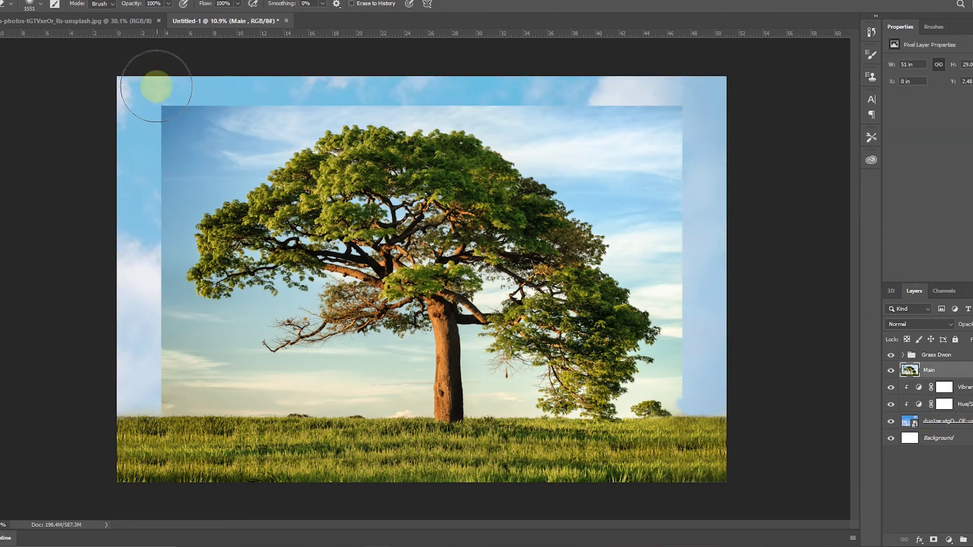
left_click_drag(159, 101, 133, 355)
left_click_drag(157, 104, 679, 117)
scroll(797, 330, "down", 3)
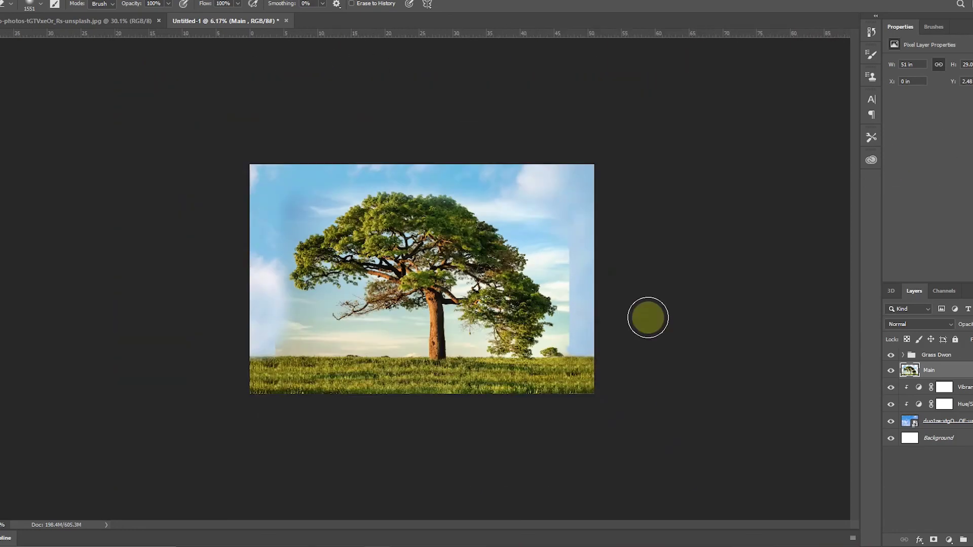
scroll(606, 398, "up", 3)
scroll(522, 401, "up", 2)
scroll(510, 337, "down", 2)
scroll(569, 245, "up", 2)
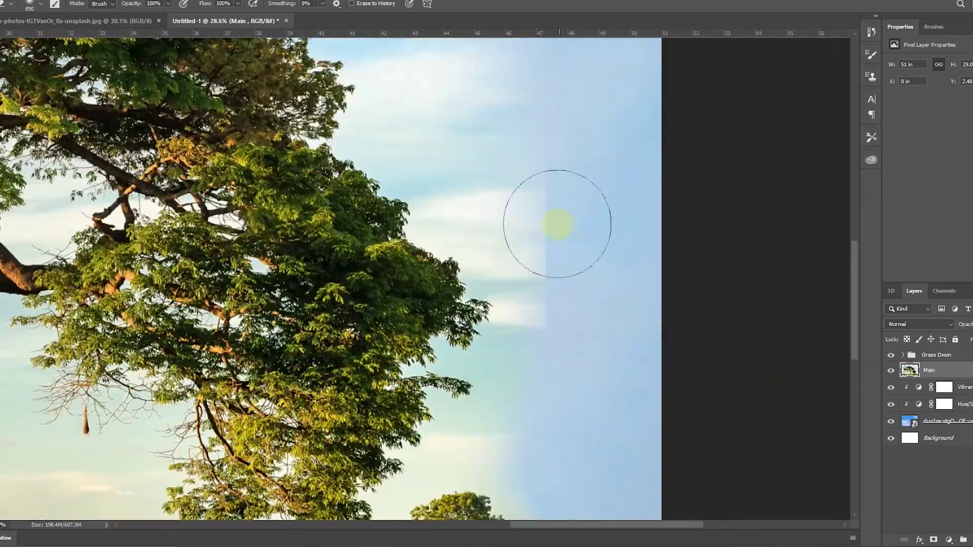
scroll(597, 246, "down", 2)
scroll(355, 304, "left", 5)
Step: Soften the tree photo's left edge further and check the blend
left_click_drag(140, 380, 267, 363)
scroll(305, 365, "up", 1)
scroll(304, 365, "down", 3)
scroll(333, 375, "left", 5)
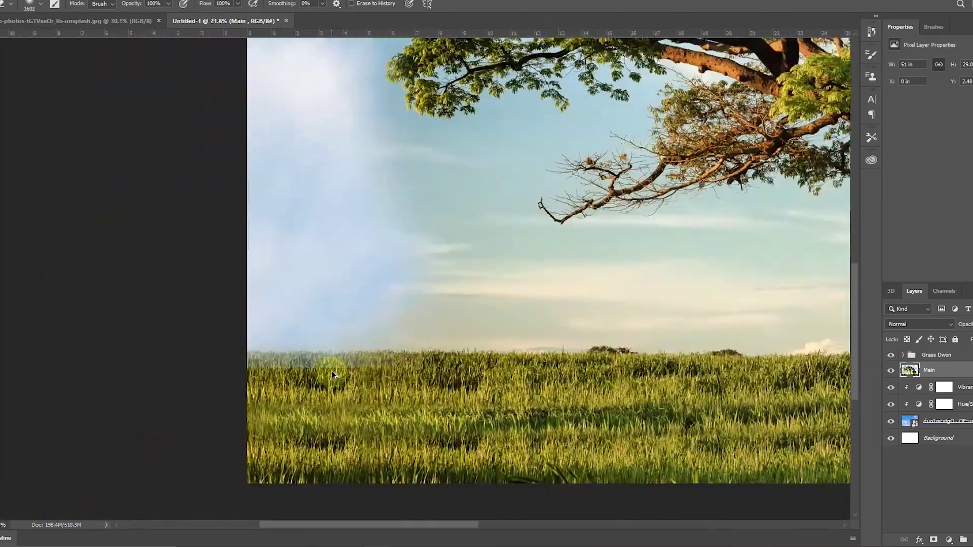
scroll(333, 376, "up", 3)
scroll(152, 370, "down", 5)
scroll(152, 370, "down", 1)
scroll(152, 370, "up", 1)
left_click(948, 540)
left_click(938, 411)
left_click_drag(921, 161, 923, 154)
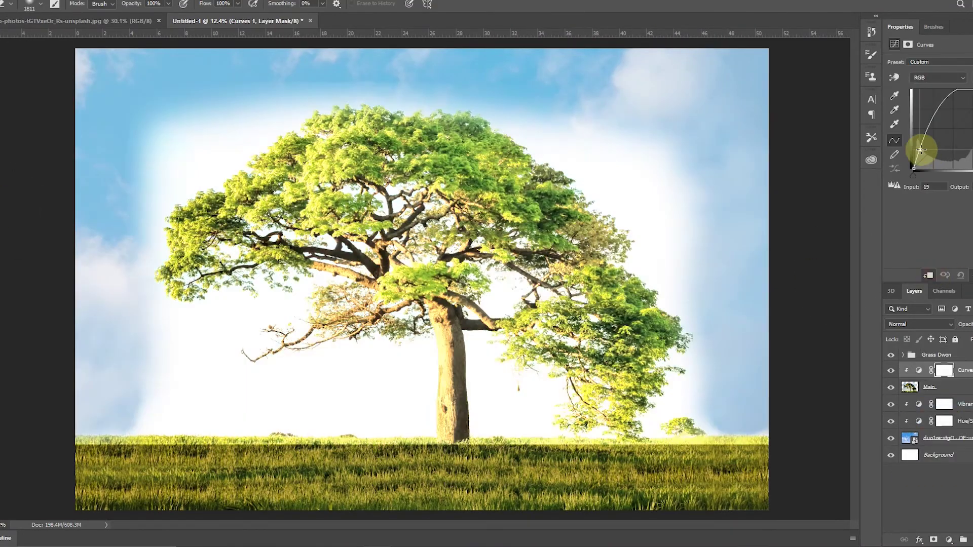
left_click_drag(965, 115, 964, 96)
left_click_drag(922, 153, 930, 156)
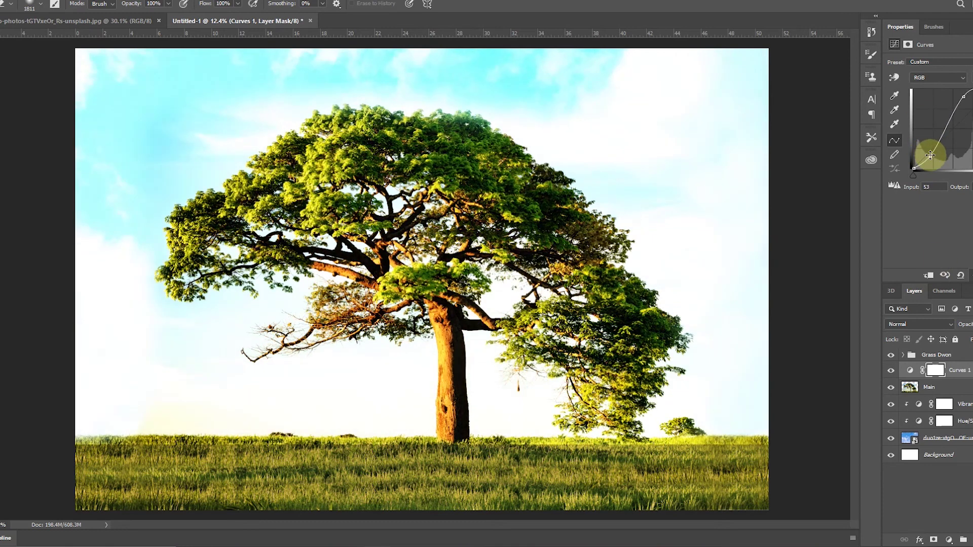
left_click_drag(964, 96, 968, 110)
key("Delete")
scroll(355, 355, "down", 2)
scroll(355, 355, "up", 1)
scroll(347, 359, "up", 2)
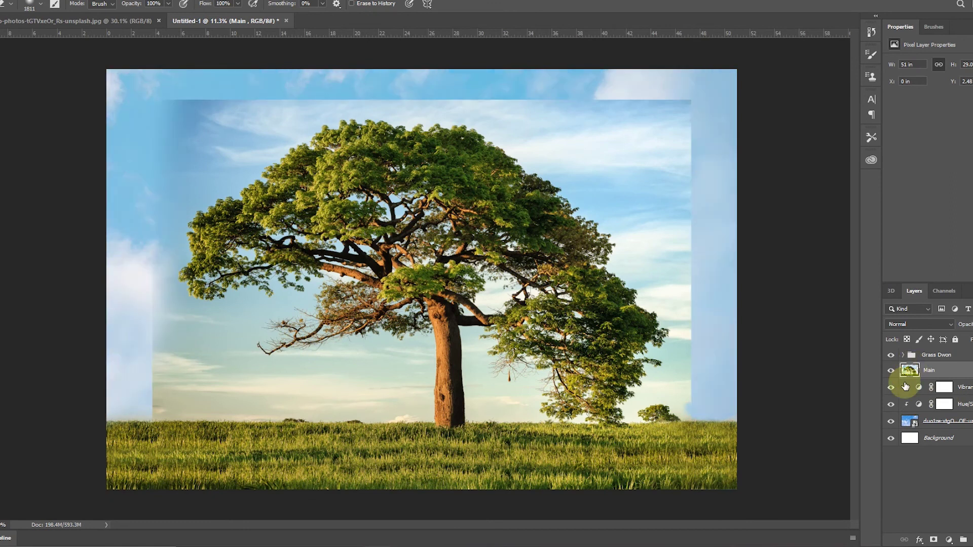
left_click(933, 539)
Step: Hide the Background layer and select the tree photo's sky on Main with Color Range
left_click(891, 438)
left_click(104, 0)
left_click(116, 99)
left_click(725, 136)
left_click(910, 370)
left_click(103, 0)
left_click(117, 99)
left_click(221, 166)
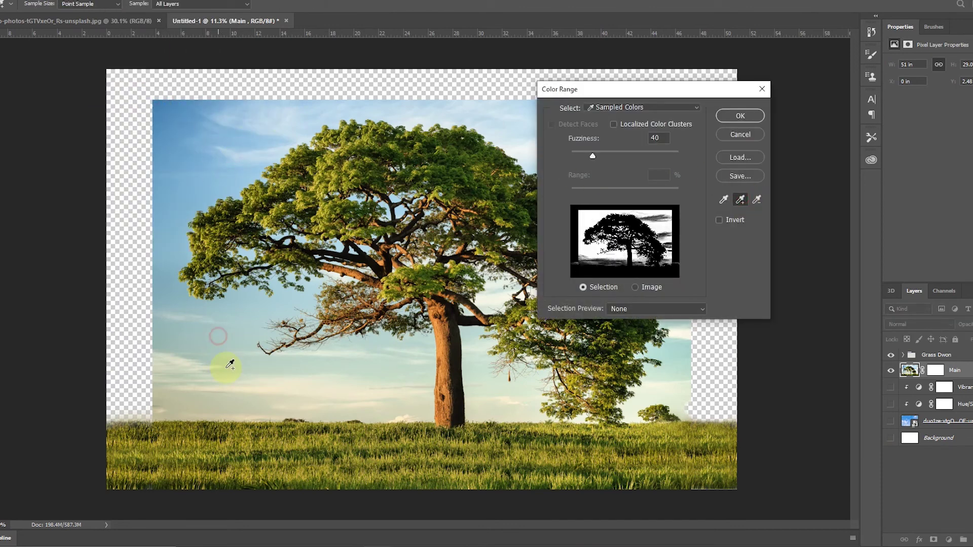
left_click_drag(633, 90, 377, 123)
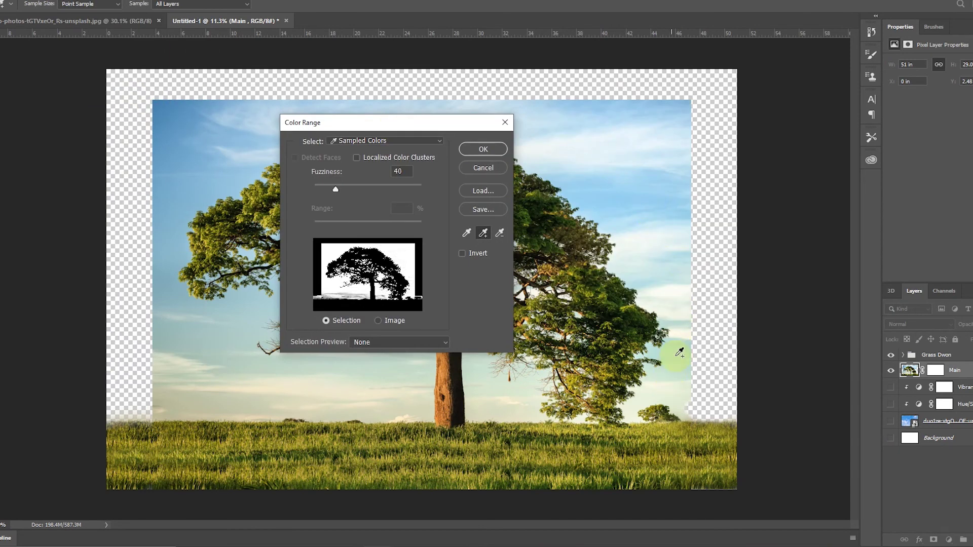
key("Return")
Step: Refine the sky selection and fill it into Main's mask to hide the sky
key("ctrl+alt+r")
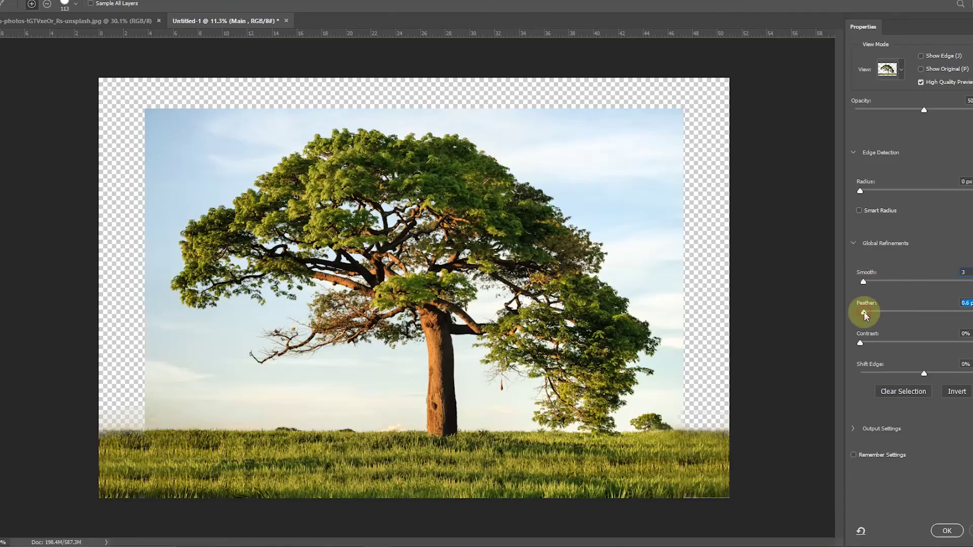
key("Return")
left_click(936, 371)
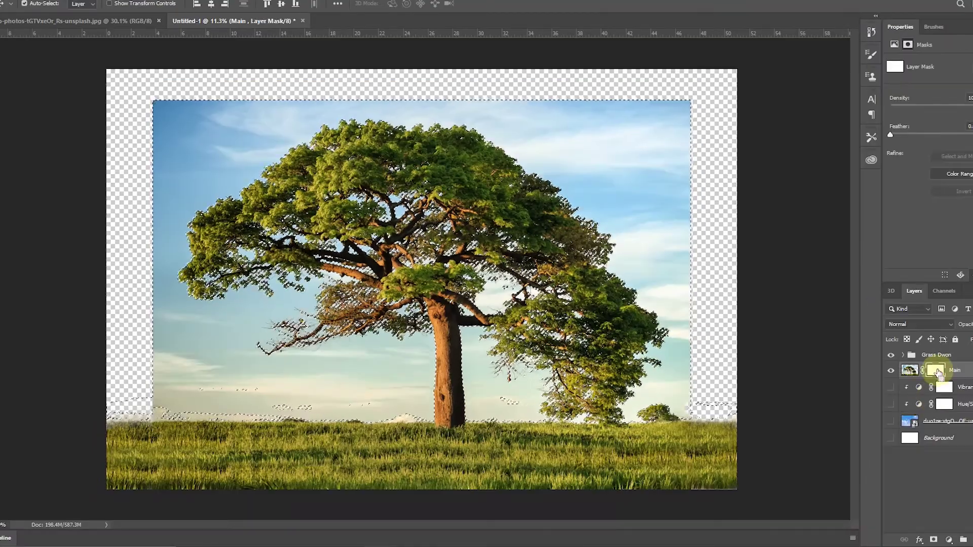
key("alt+BackSpace")
key("ctrl+d")
Step: Show the Vibrance and sky photo layers, then brush-clean the mask edges
left_click(891, 388)
left_click(891, 421)
scroll(553, 399, "up", 3)
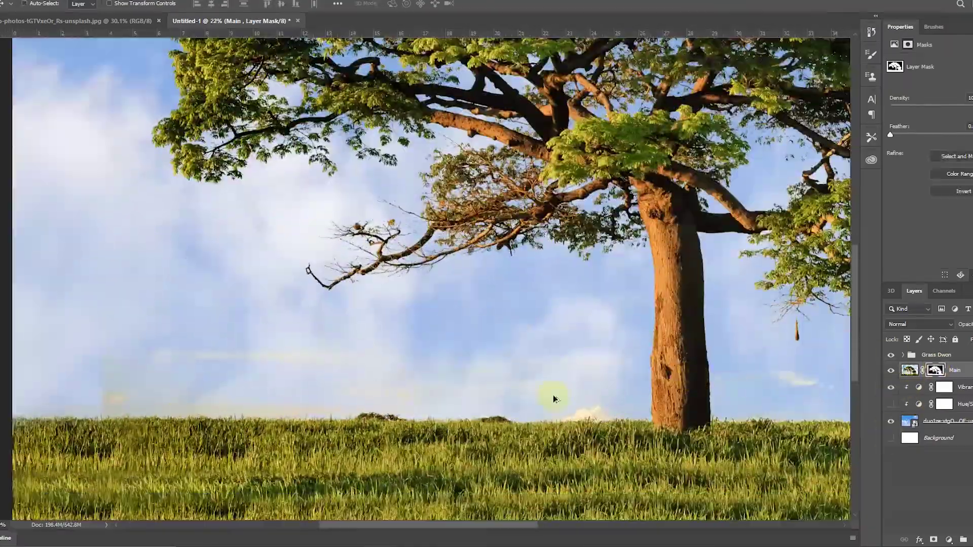
scroll(554, 398, "up", 3)
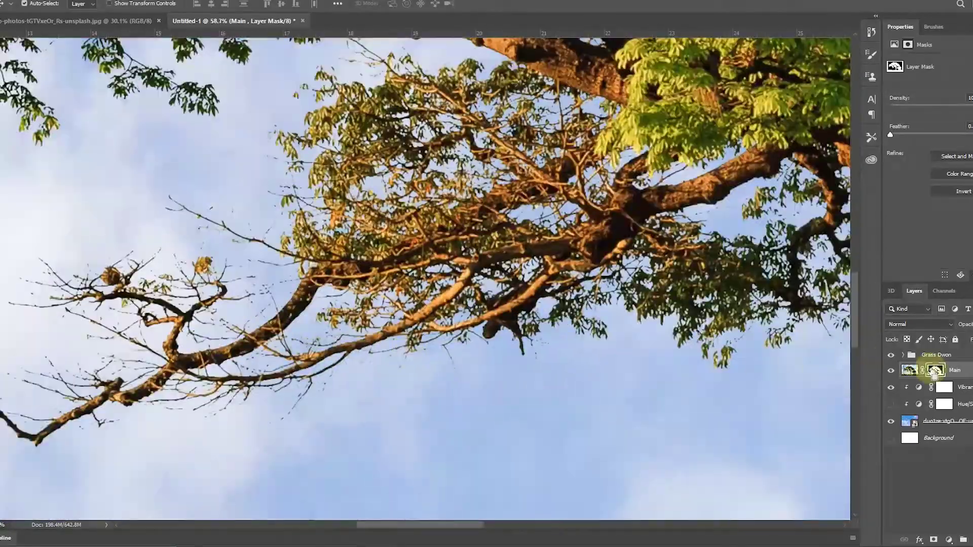
key("b")
scroll(260, 380, "down", 5)
scroll(523, 87, "up", 2)
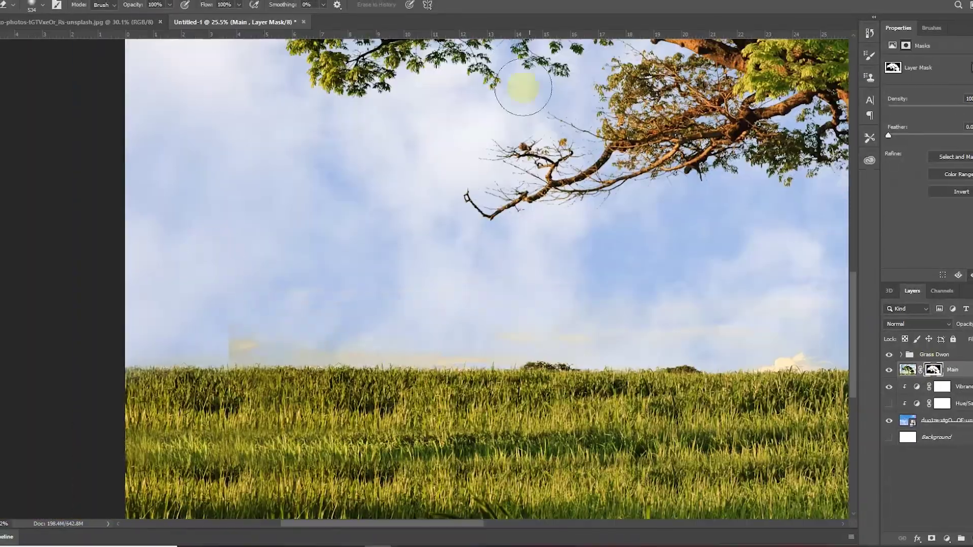
scroll(659, 312, "up", 3)
scroll(577, 369, "up", 3)
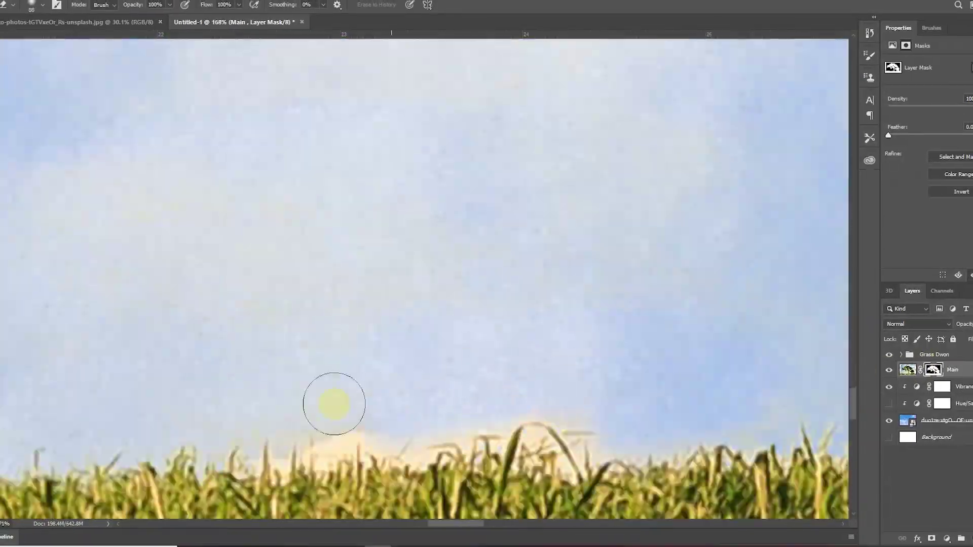
scroll(334, 404, "down", 5)
scroll(326, 326, "up", 3)
scroll(369, 304, "down", 1)
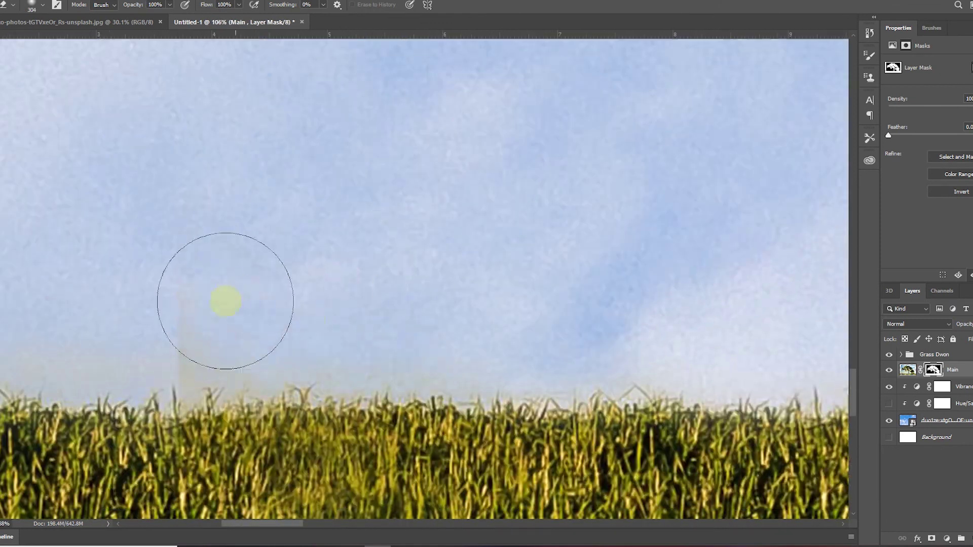
scroll(225, 301, "down", 4)
scroll(609, 380, "up", 3)
scroll(591, 473, "up", 1)
scroll(411, 271, "down", 1)
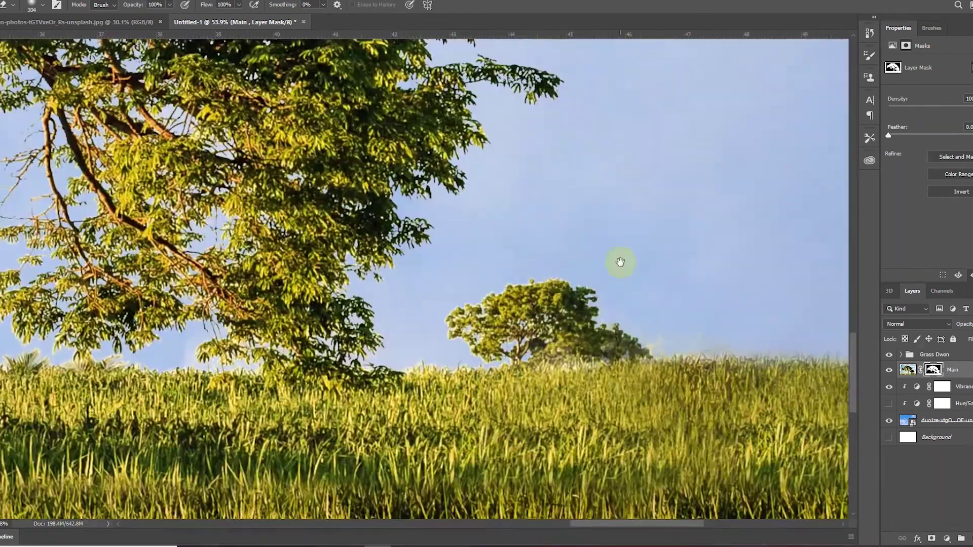
scroll(411, 271, "down", 4)
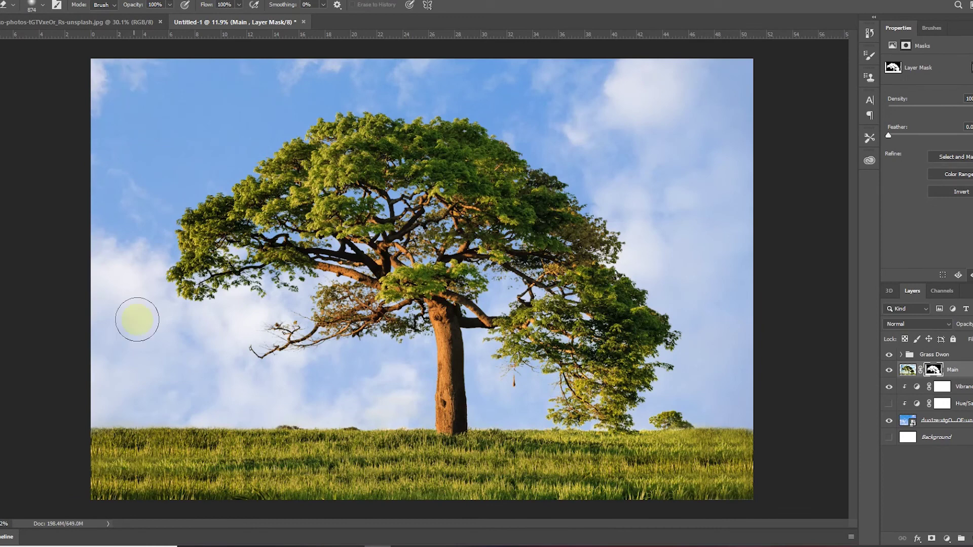
scroll(132, 237, "down", 3)
scroll(420, 278, "up", 2)
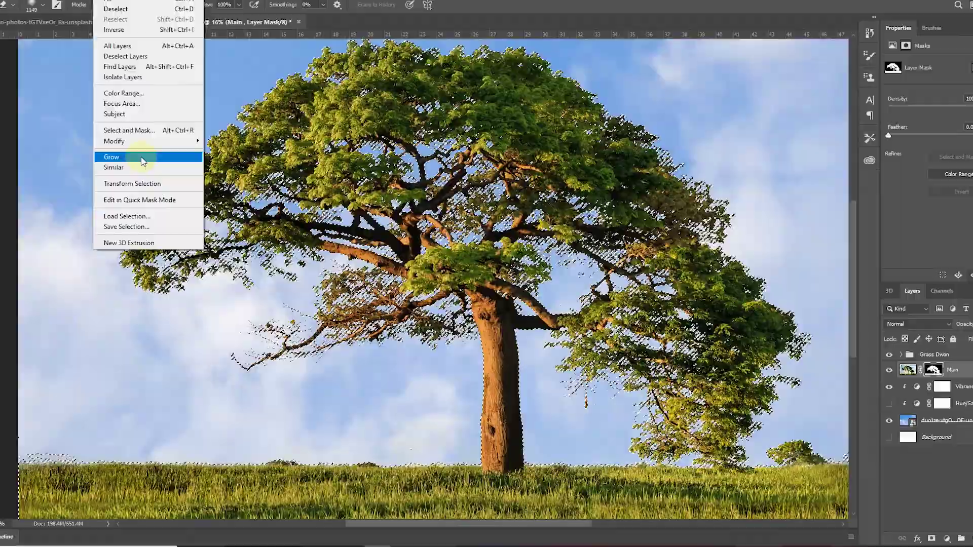
Step: Expand the selection and keep refining Main's mask edges around the tree
left_click(141, 156)
key("Return")
scroll(357, 367, "up", 3)
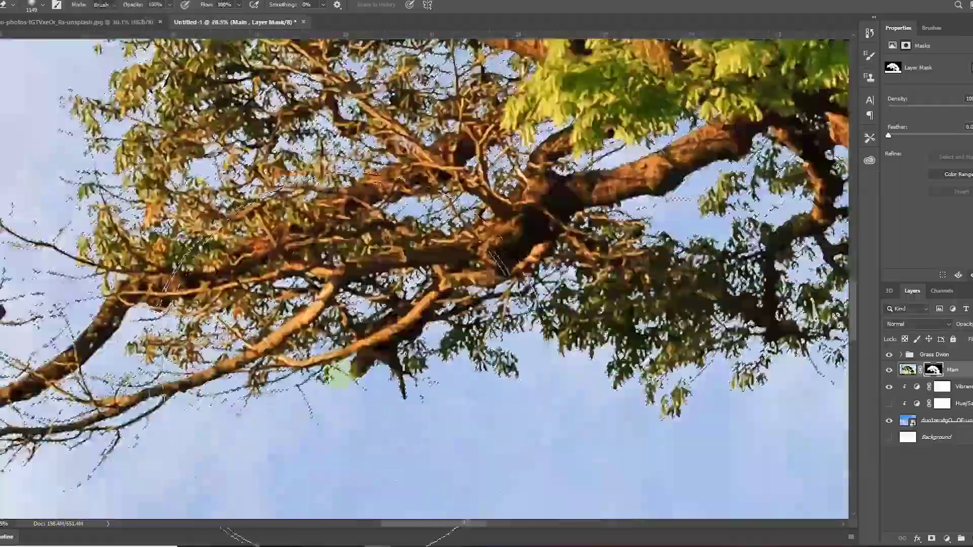
scroll(357, 367, "up", 2)
scroll(151, 241, "down", 4)
scroll(151, 241, "up", 4)
scroll(151, 241, "up", 2)
key("Return")
scroll(341, 365, "down", 2)
scroll(341, 365, "down", 2)
scroll(504, 347, "up", 2)
scroll(476, 361, "down", 2)
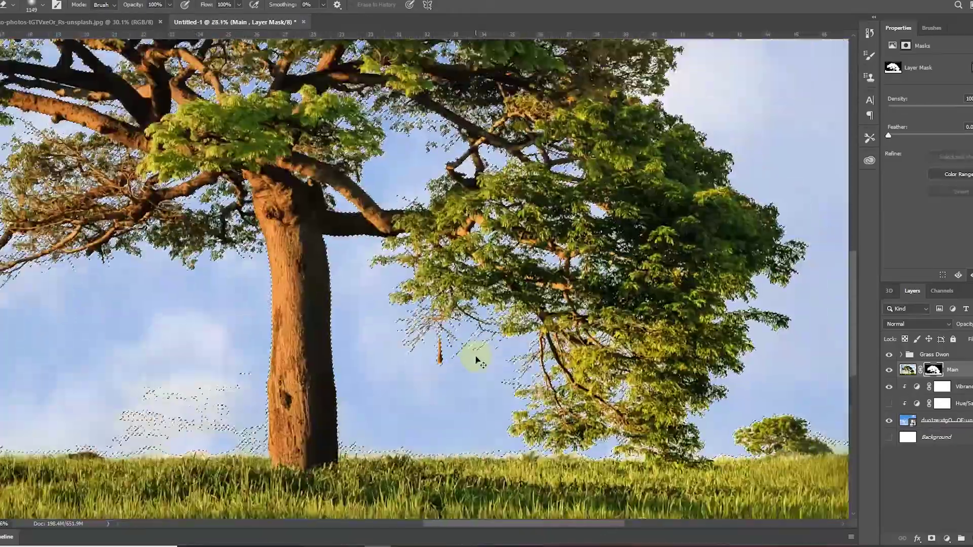
scroll(282, 358, "up", 2)
scroll(241, 247, "up", 2)
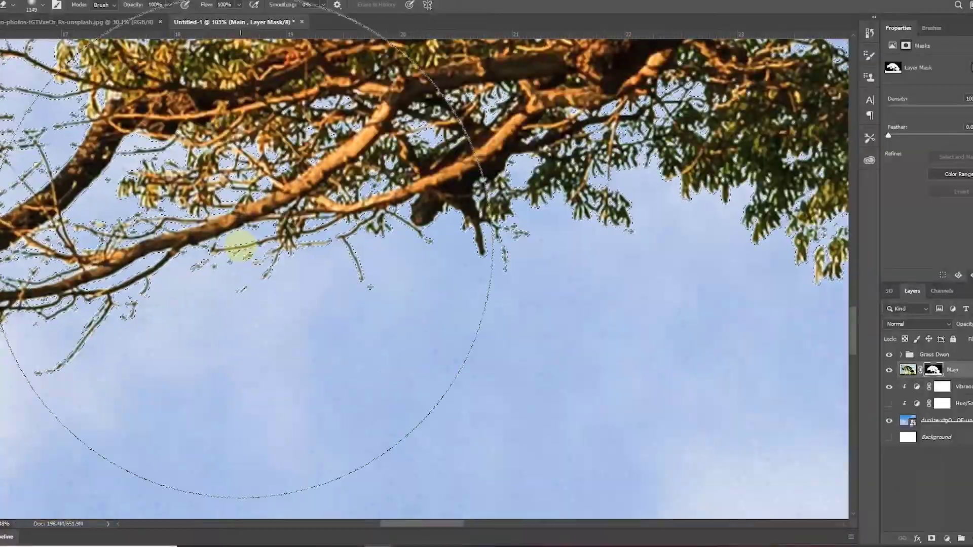
scroll(241, 247, "down", 2)
scroll(597, 337, "up", 2)
scroll(348, 406, "down", 2)
scroll(414, 252, "up", 2)
scroll(424, 359, "down", 1)
scroll(482, 417, "down", 2)
scroll(425, 279, "down", 2)
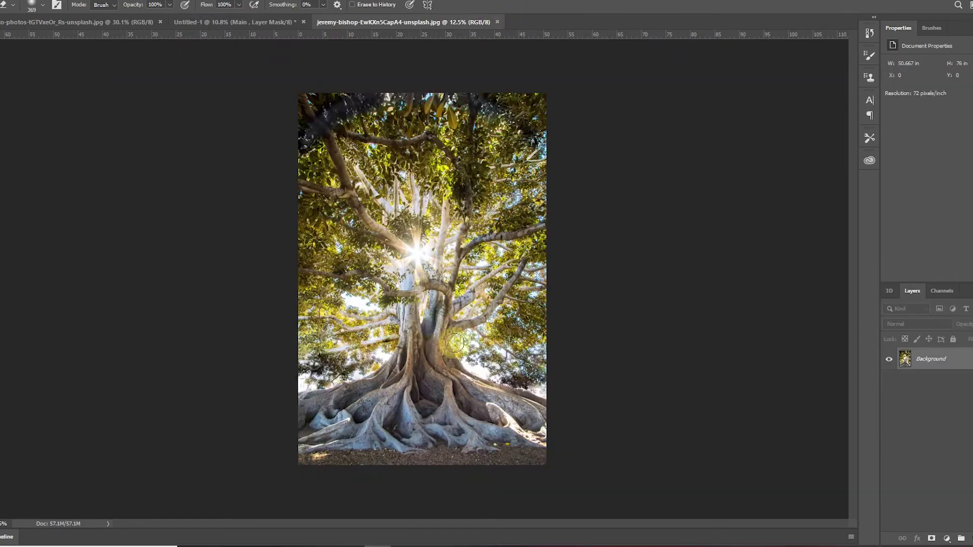
Step: Tidy the trunk-and-roots selection with the Lasso, then refine it in Select and Mask
scroll(328, 400, "up", 2)
scroll(419, 354, "up", 2)
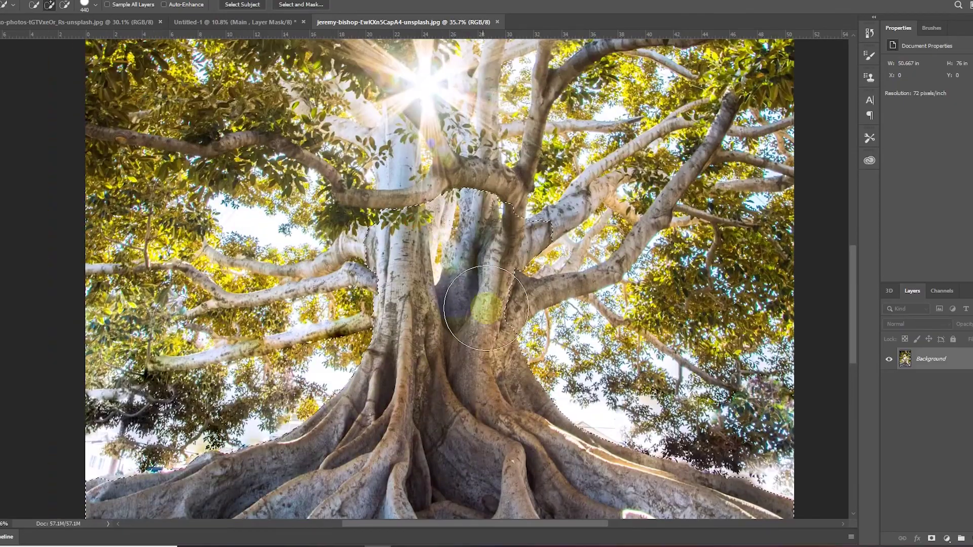
scroll(456, 253, "up", 3)
scroll(474, 99, "up", 2)
key("l")
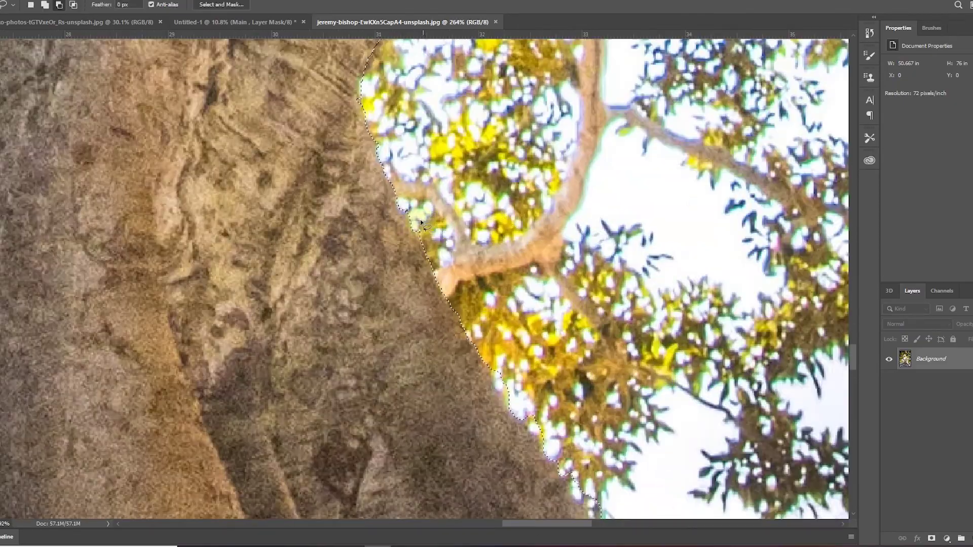
scroll(311, 256, "down", 3)
scroll(322, 265, "up", 3)
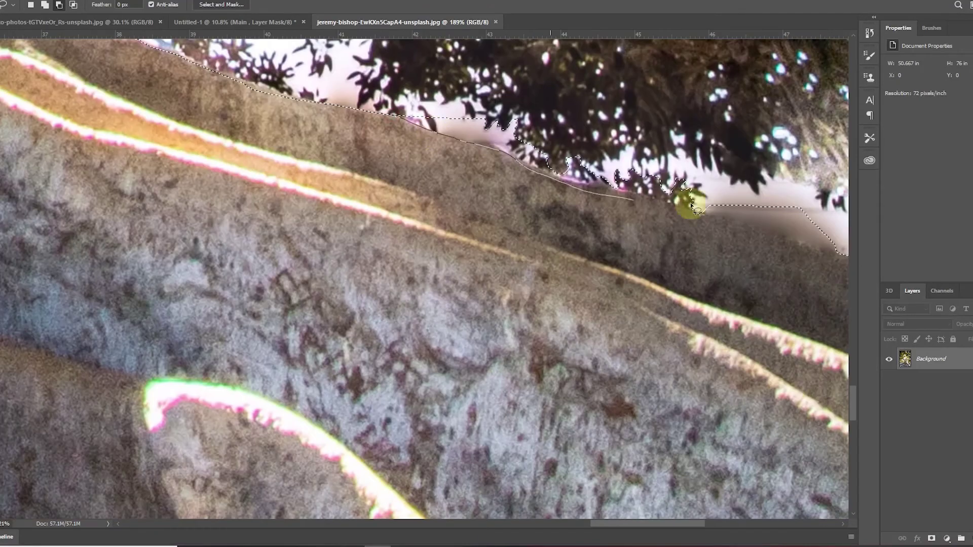
left_click_drag(696, 208, 794, 294)
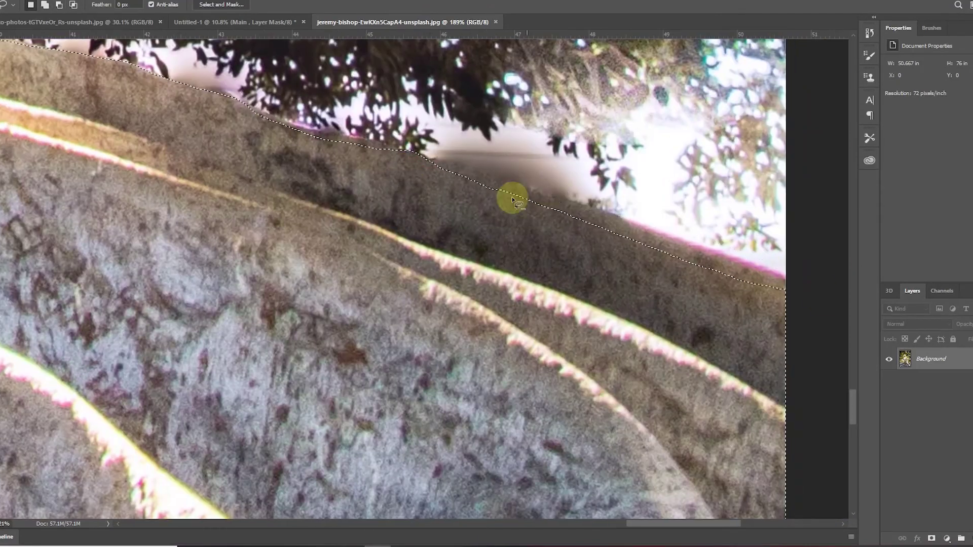
scroll(513, 199, "down", 3)
left_click_drag(320, 239, 302, 270)
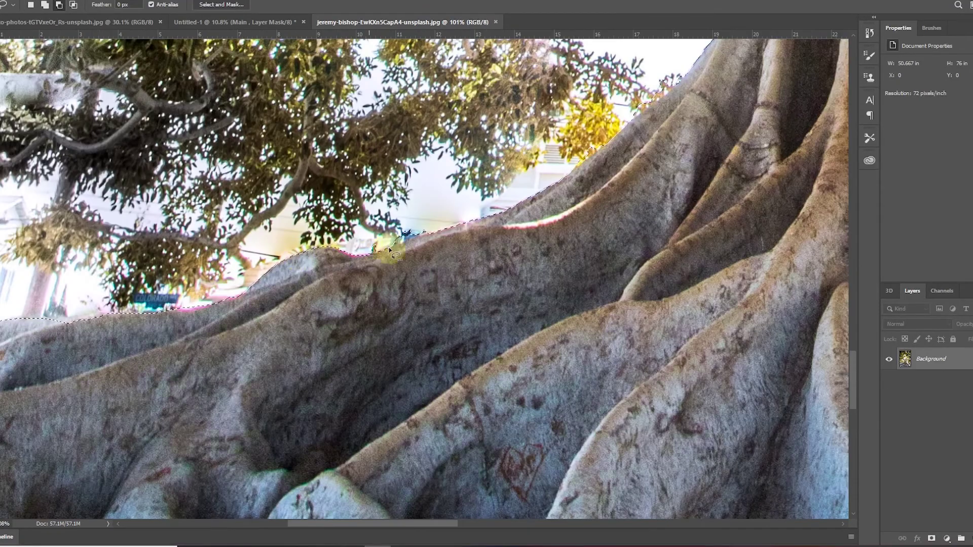
left_click_drag(448, 182, 484, 304)
scroll(432, 277, "down", 2)
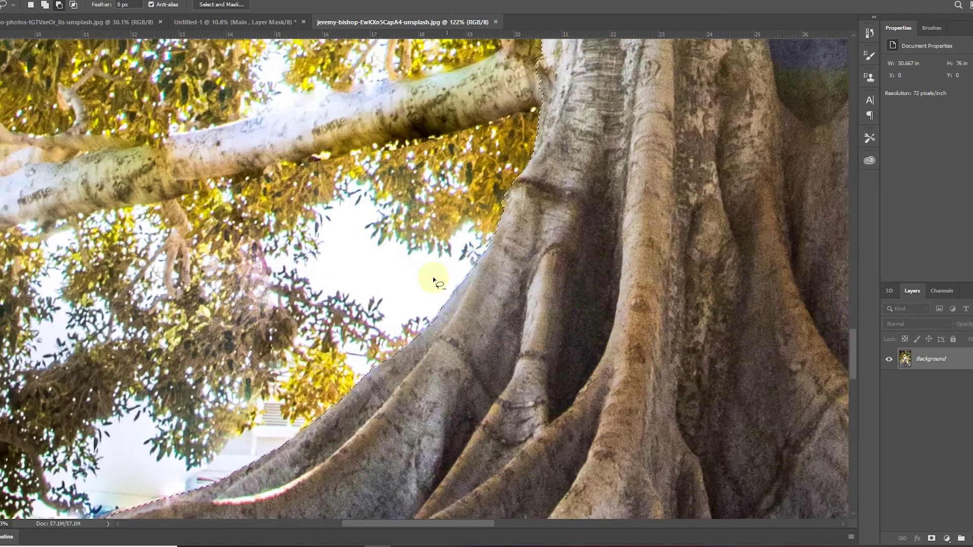
scroll(463, 233, "down", 5)
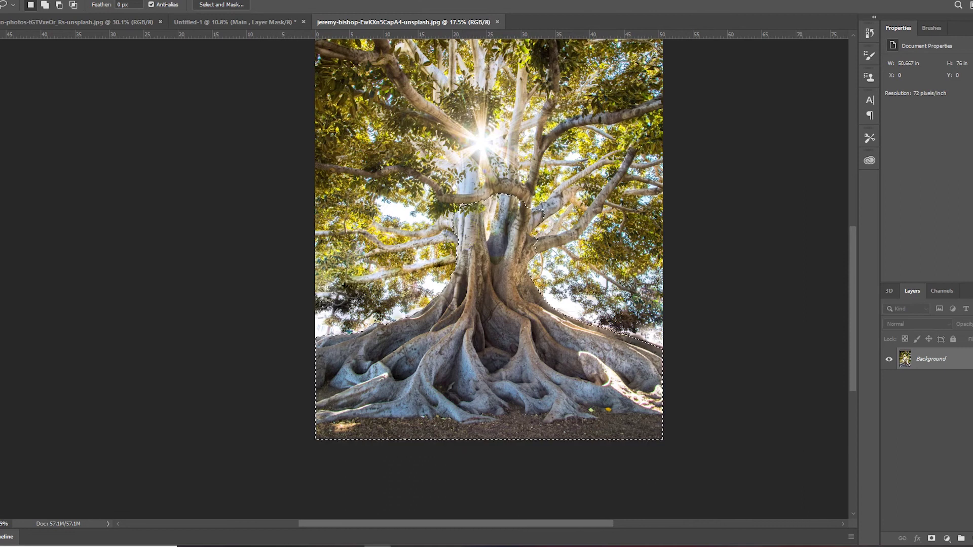
key("alt+ctrl+r")
Step: Bring the refined roots into the composite and scale them to sit under the trunk
left_click(945, 529)
left_click_drag(446, 340, 423, 379)
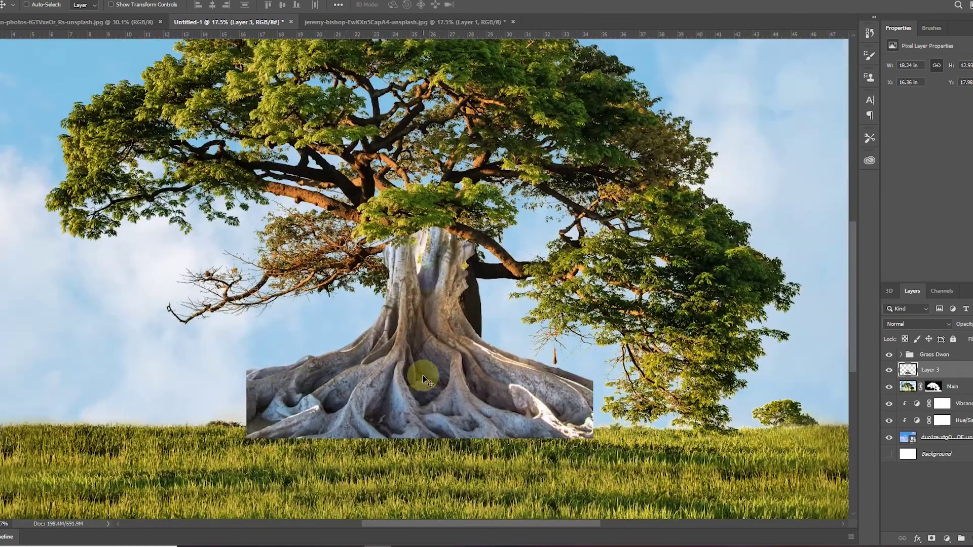
key("ctrl+t")
left_click_drag(593, 193, 552, 307)
key("Return")
scroll(504, 370, "up", 3)
left_click_drag(431, 317, 413, 337)
Step: Add a clipped Curves adjustment and a Color Balance adjustment to the roots layer
left_click(946, 538)
left_click(940, 397)
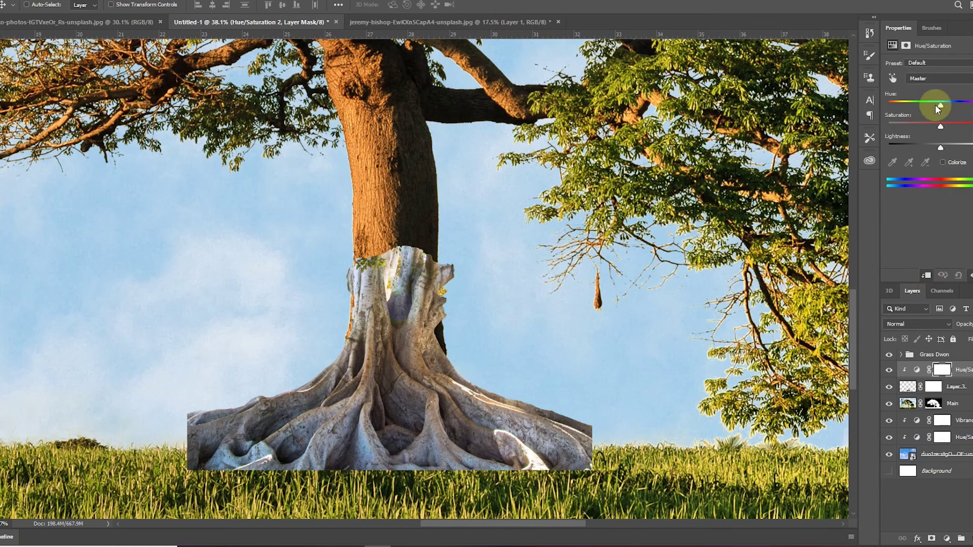
mouse_move(937, 141)
left_mouse_down()
mouse_move(956, 106)
mouse_move(934, 87)
left_mouse_up()
left_click(919, 378, "alt")
left_click(956, 387)
left_click(946, 539)
left_click(945, 441)
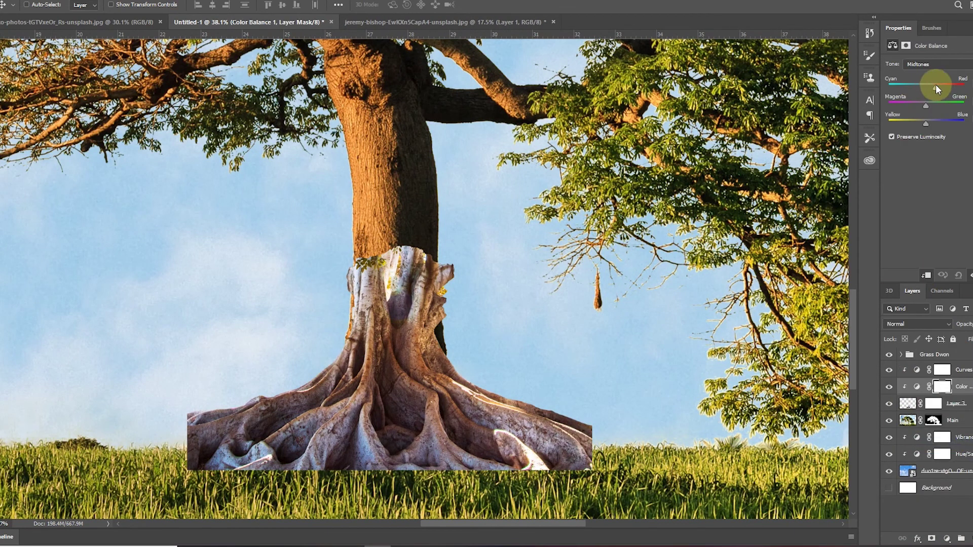
Step: Paint the roots' mask to blend their top into the trunk and nudge them into place
scroll(401, 295, "up", 3)
left_click(933, 404)
key("b")
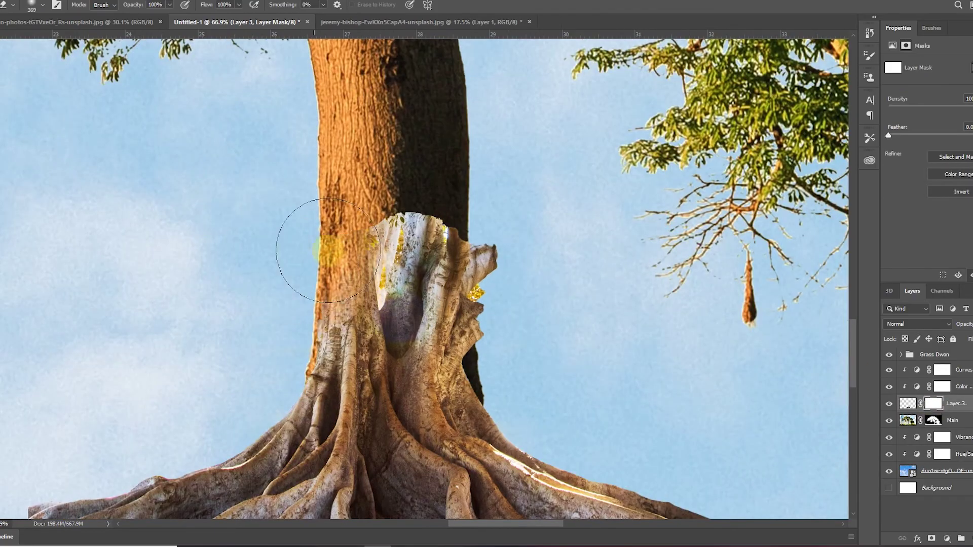
left_click_drag(282, 206, 476, 233)
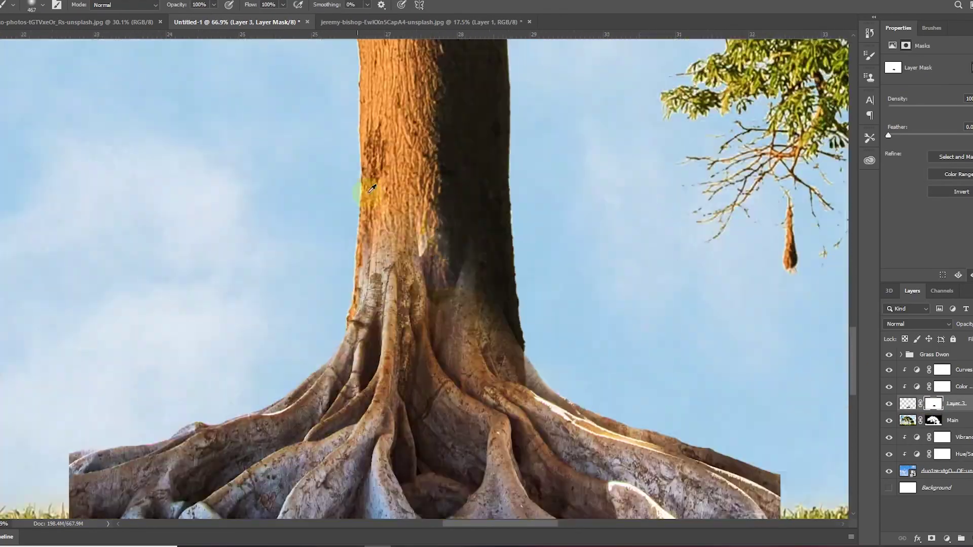
scroll(385, 332, "down", 5)
key("v")
left_click_drag(385, 332, 401, 330)
scroll(386, 354, "up", 3)
scroll(386, 355, "down", 2)
scroll(386, 355, "up", 4)
left_click(918, 371)
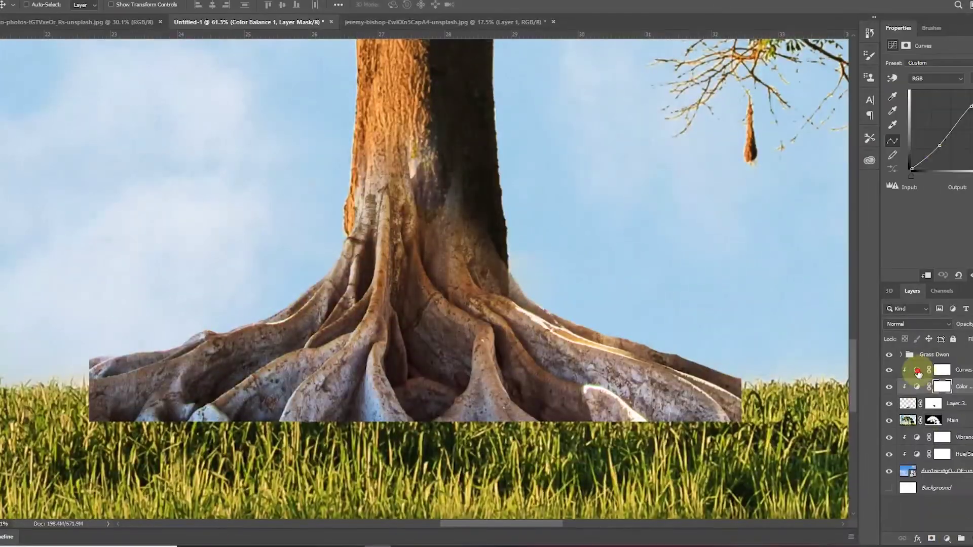
Step: Fade the lower root edges into the grass by painting the mask
left_click(934, 404)
key("b")
scroll(473, 141, "down", 5)
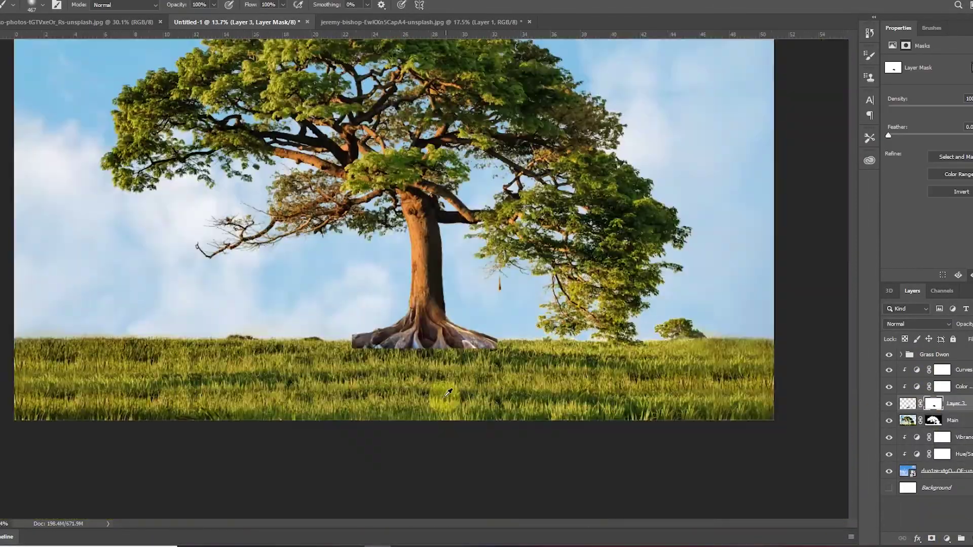
scroll(445, 325, "up", 3)
scroll(445, 324, "up", 2)
left_click_drag(87, 321, 654, 329)
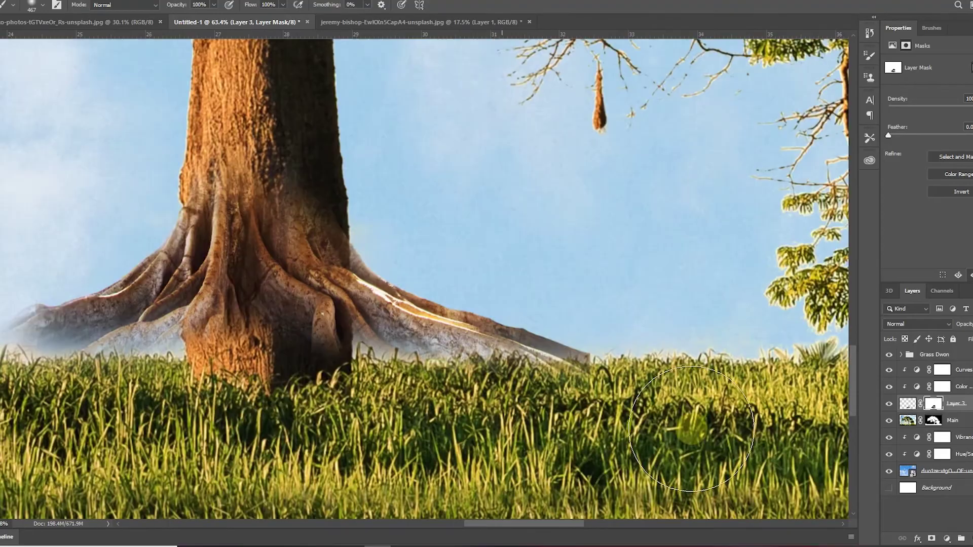
scroll(538, 491, "down", 3)
scroll(538, 490, "up", 2)
scroll(472, 354, "up", 2)
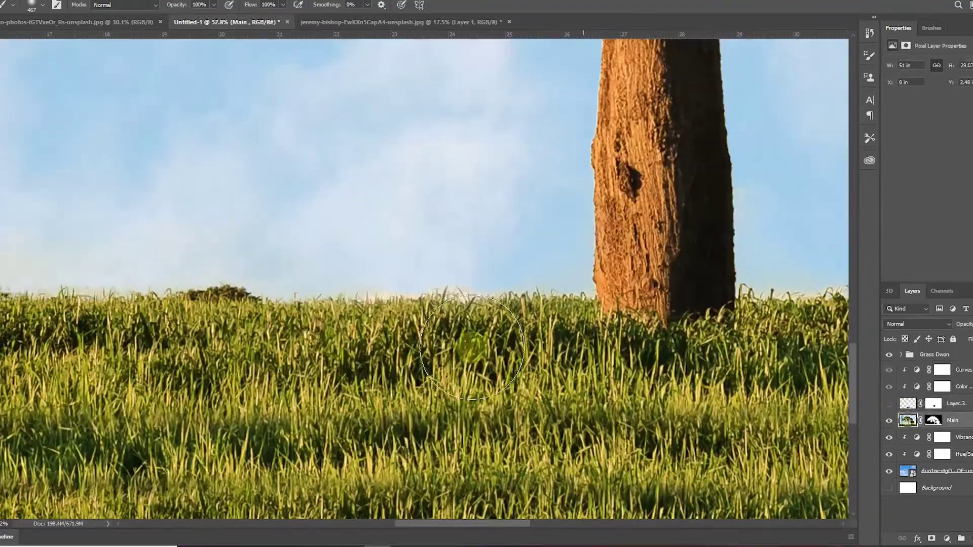
Step: Move the grass strip layers above the roots' adjustment layers
scroll(398, 366, "down", 2)
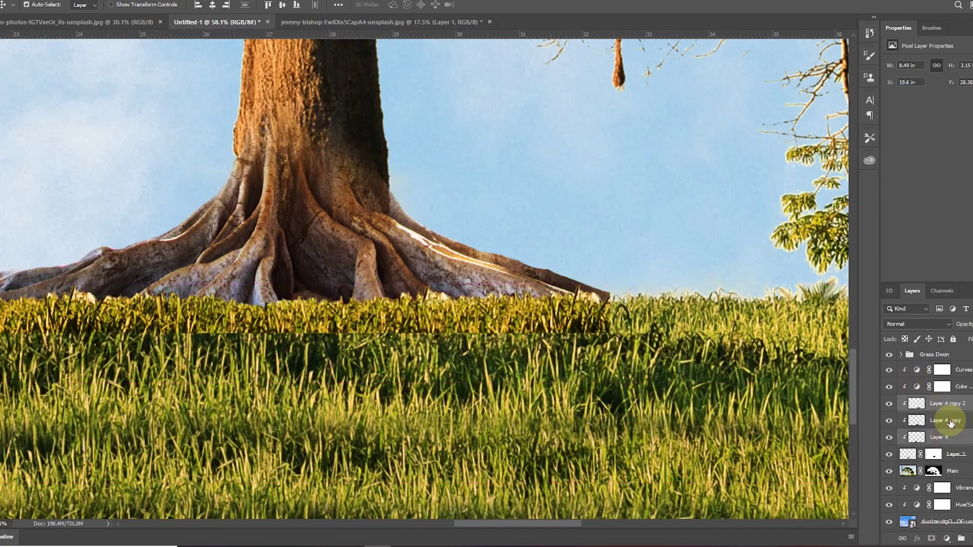
left_click_drag(951, 423, 945, 364)
scroll(580, 364, "up", 5)
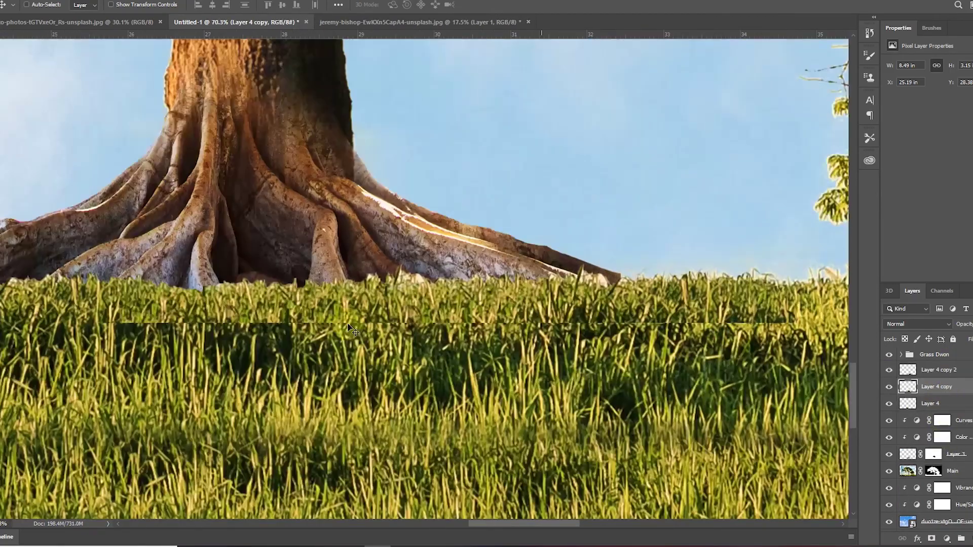
scroll(836, 405, "down", 3)
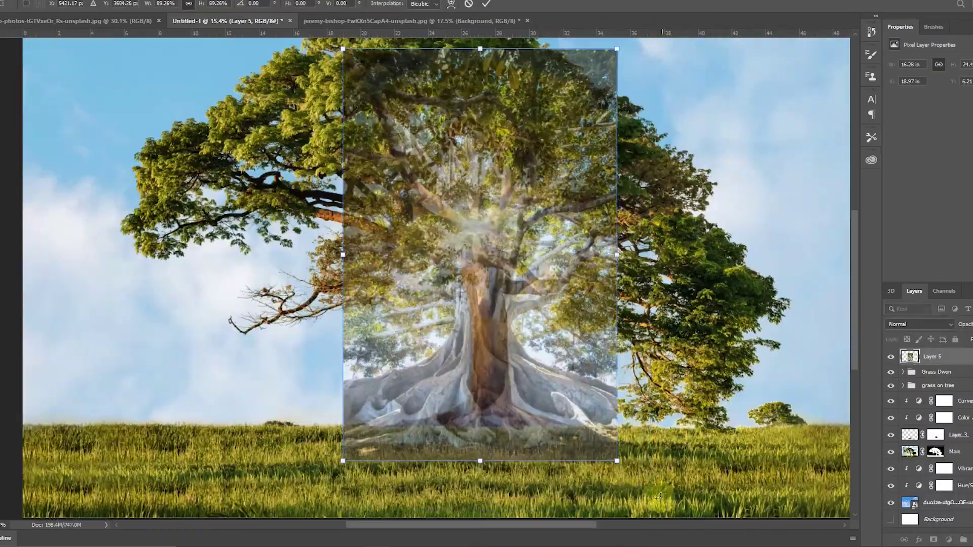
Step: Duplicate Layer 5 and paint the copy's mask to wrap the trunk with root bark
scroll(211, 365, "down", 5)
scroll(187, 300, "down", 5)
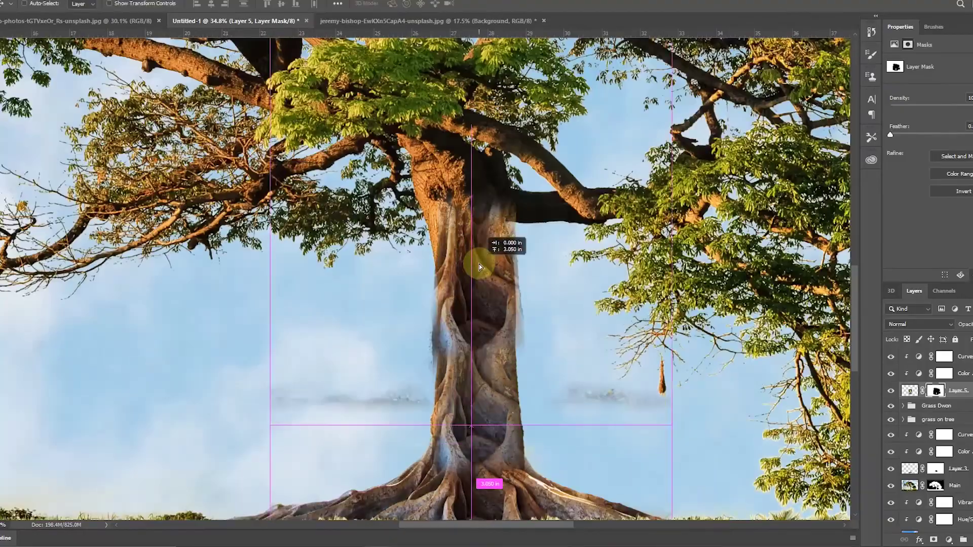
key("ctrl+j")
left_click(935, 502, "ctrl")
left_click(936, 390)
key("b")
scroll(456, 380, "down", 3)
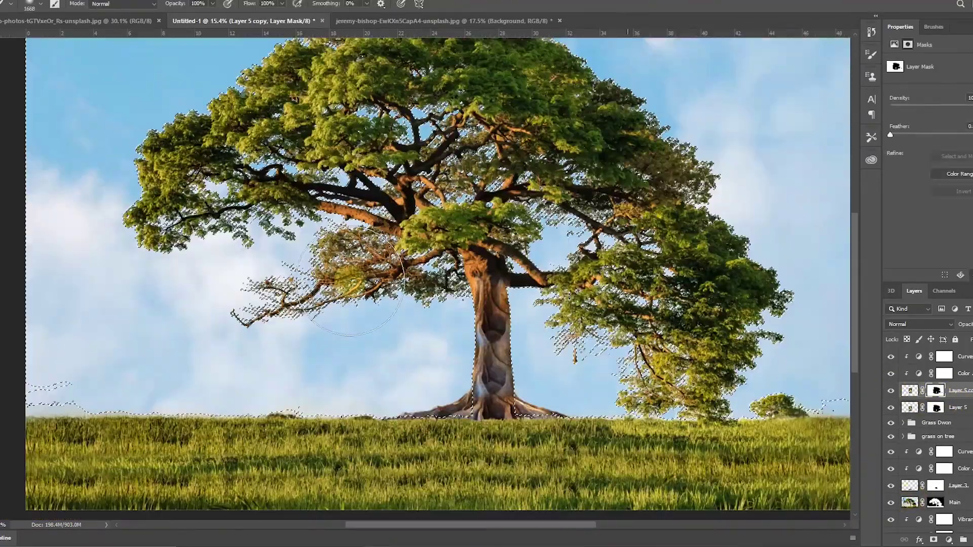
key("ctrl+d")
scroll(406, 391, "up", 5)
scroll(369, 322, "down", 2)
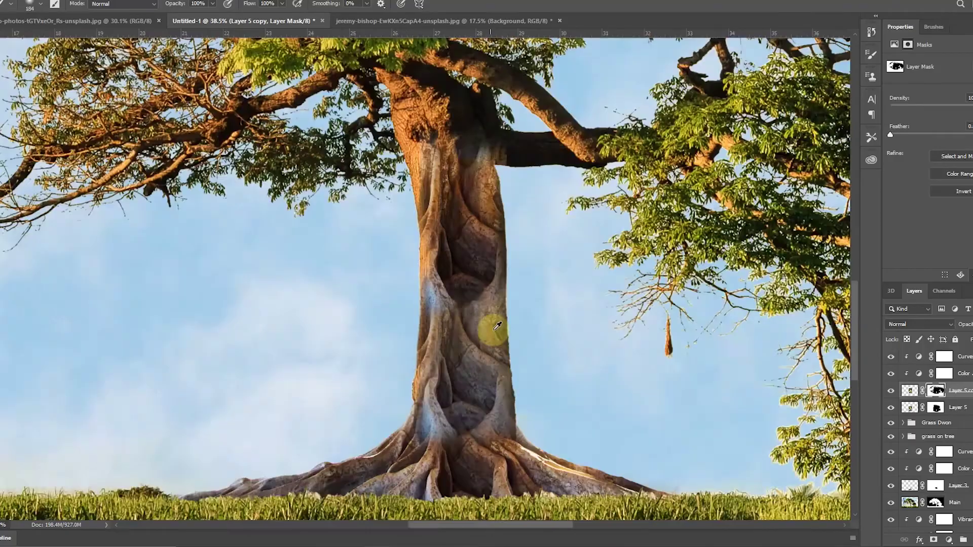
scroll(365, 233, "up", 3)
scroll(387, 348, "down", 4)
scroll(387, 348, "up", 6)
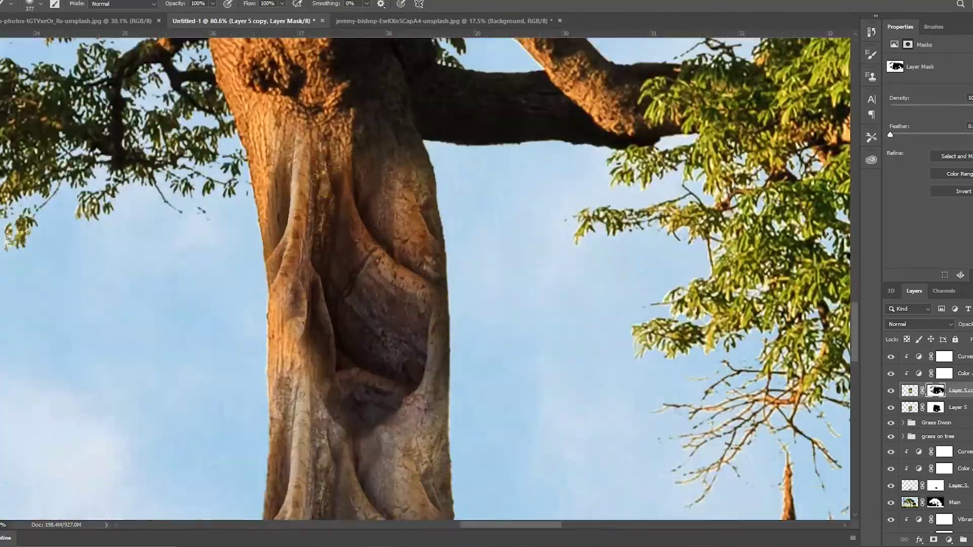
scroll(366, 203, "down", 3)
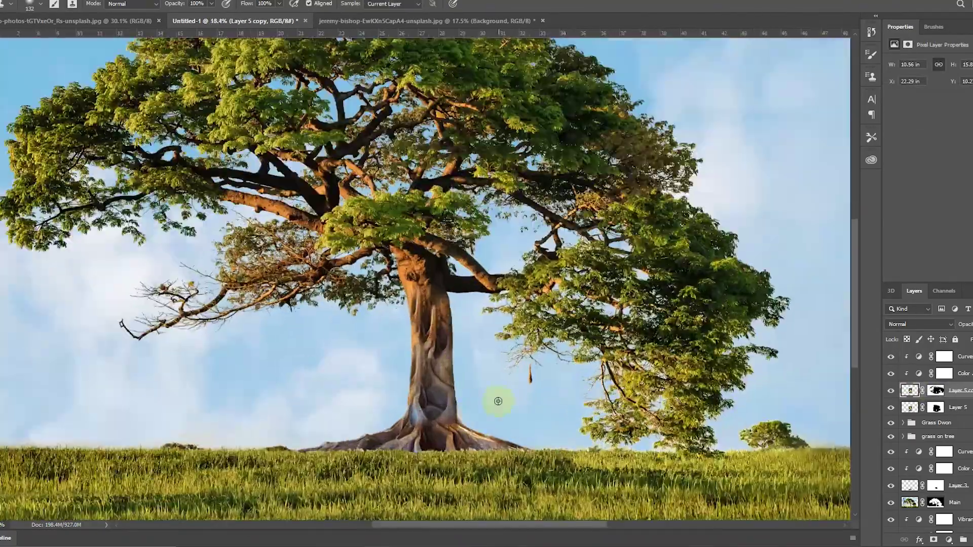
scroll(498, 400, "down", 3)
Step: Load Main's mask as a selection and lasso-subtract the grass from it
left_click(909, 502)
left_click(935, 502, "ctrl")
key("l")
left_click_drag(145, 508, 79, 66)
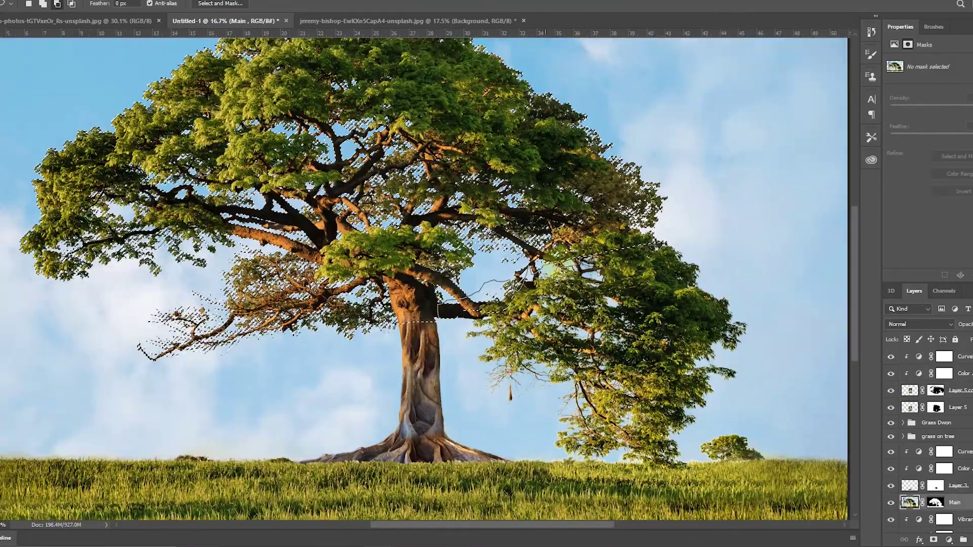
Step: Move the tree copy beneath the original tree and enlarge it to fill the canopy
left_click(909, 502, "ctrl")
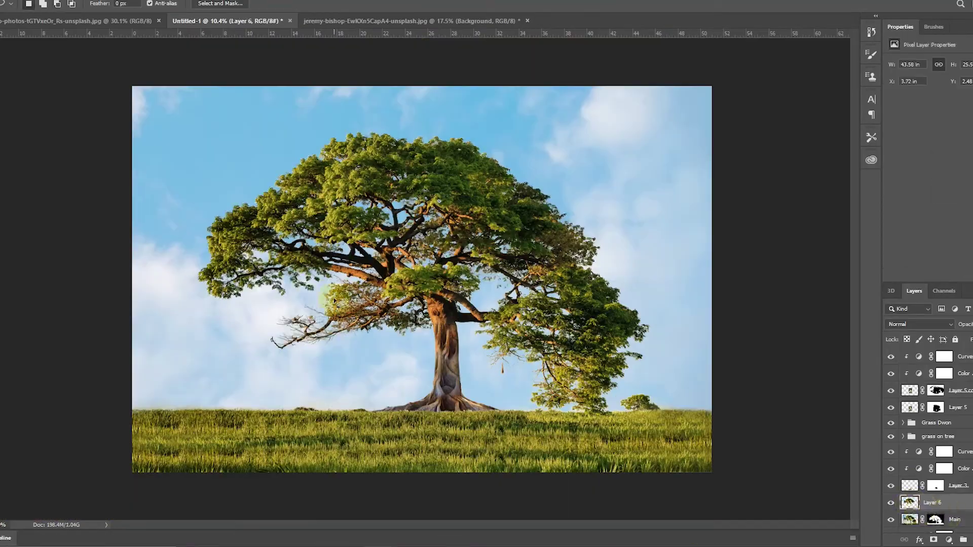
scroll(472, 378, "up", 5)
key("v")
left_click_drag(434, 271, 434, 253)
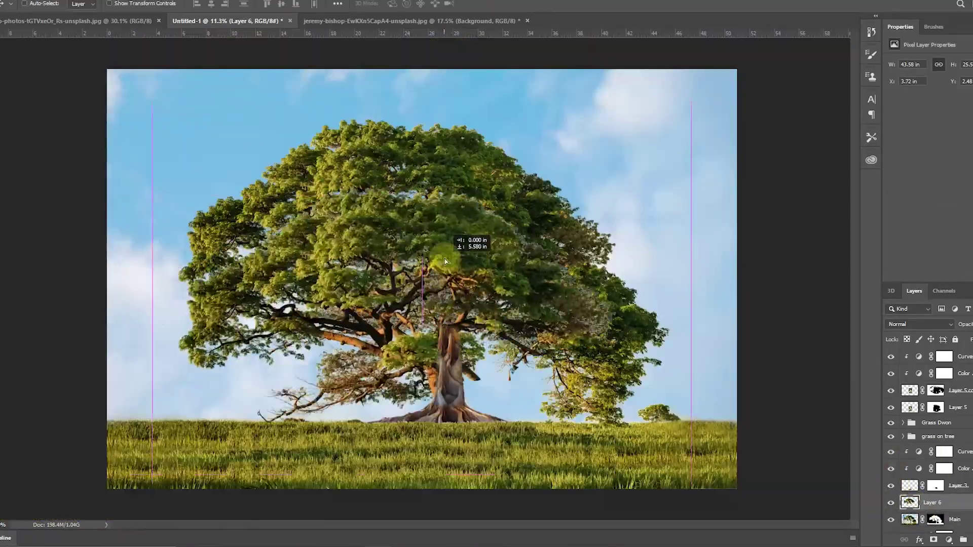
left_click_drag(956, 505, 934, 521)
left_click_drag(780, 63, 801, 41)
left_click_drag(603, 196, 603, 197)
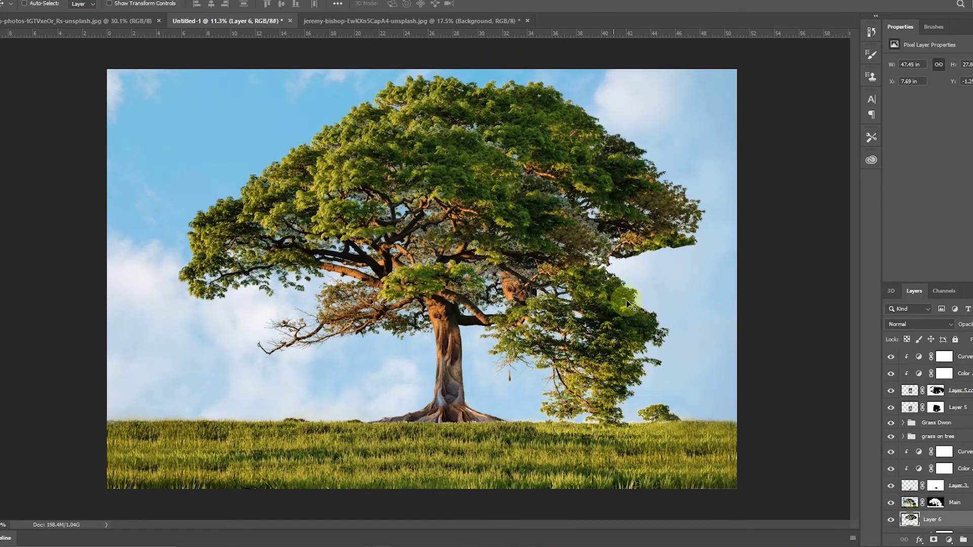
Step: Free Transform the tree copy again to refine its size and position
scroll(453, 406, "up", 5)
left_click_drag(896, 376, 896, 405)
key("ctrl+0")
key("ctrl+t")
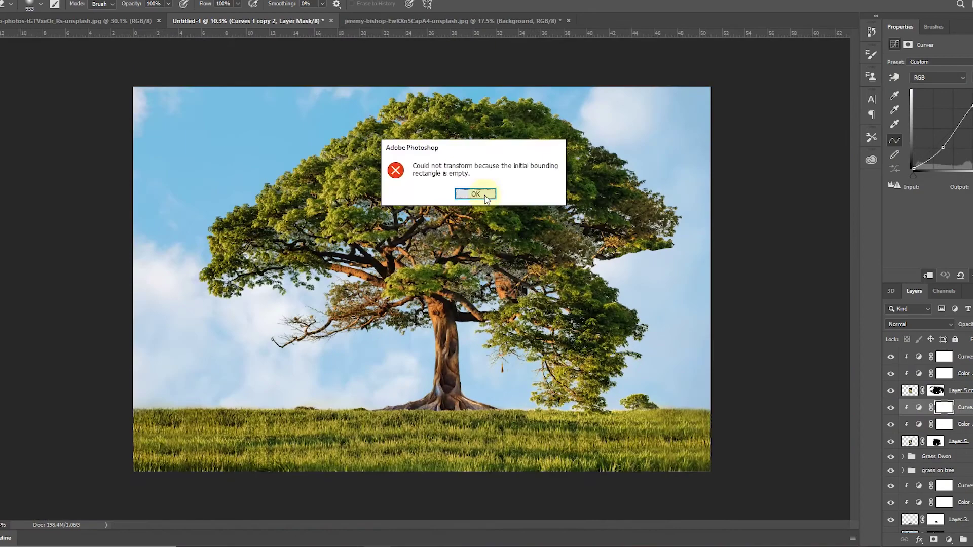
key("Return")
key("ctrl+t")
left_click_drag(456, 228, 343, 228)
key("Return")
Step: Lasso the trunk from the tree outline and copy it onto Layer 7, then apply its transform
scroll(390, 390, "up", 3)
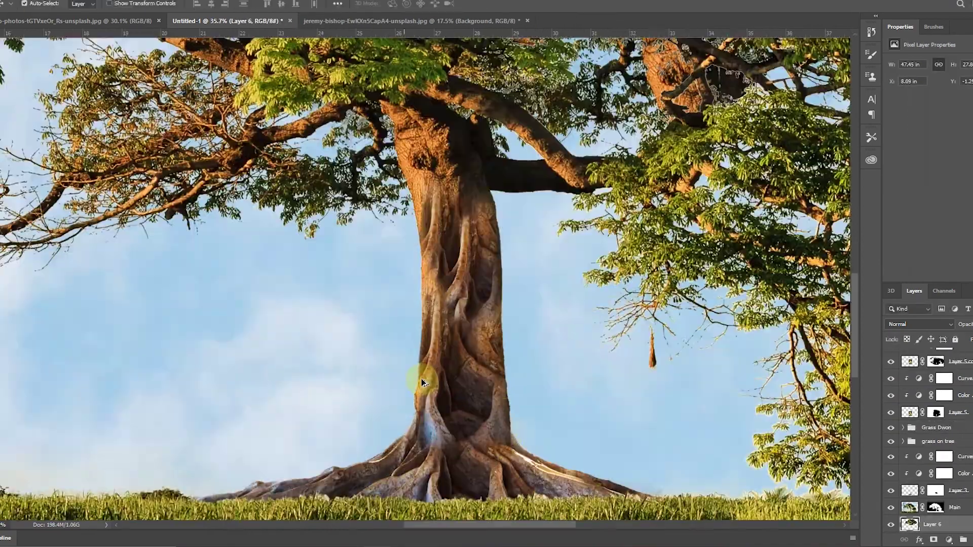
left_click(935, 456, "ctrl")
scroll(294, 330, "down", 3)
key("l")
left_click_drag(143, 187, 705, 495)
key("ctrl+0")
scroll(567, 451, "up", 2)
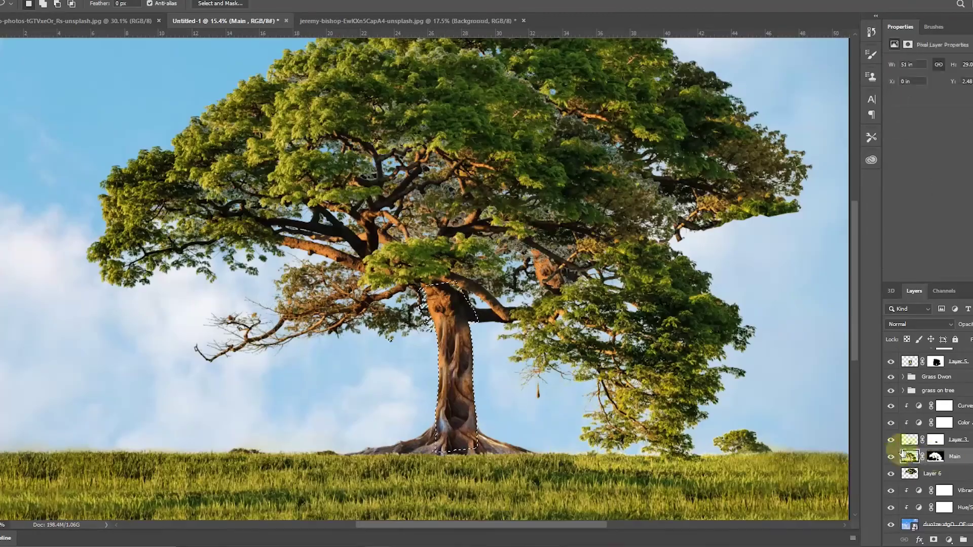
key("Return")
Step: Zoom in on the left side of the trunk to touch up stray pixels
key("z")
left_click(412, 422)
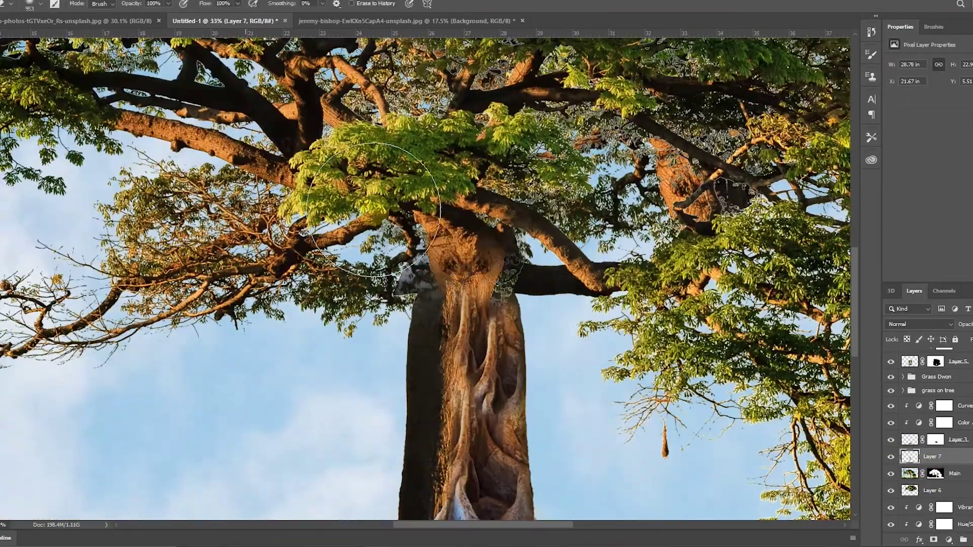
left_click_drag(360, 272, 394, 287)
key("w")
scroll(420, 231, "down", 5)
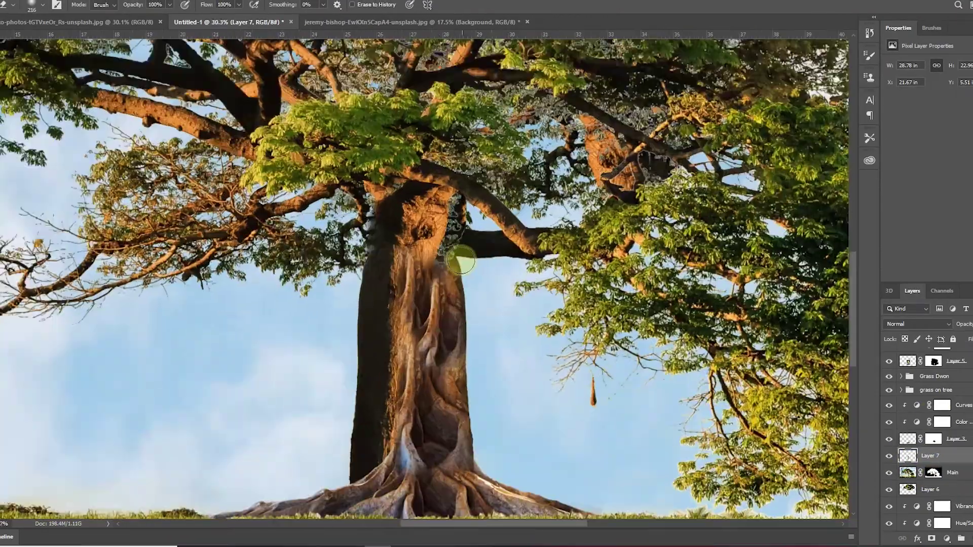
Step: Apply the trunk layer's transform and move the Layer 7 trunk group (Group 1) beneath Main
scroll(406, 420, "up", 3)
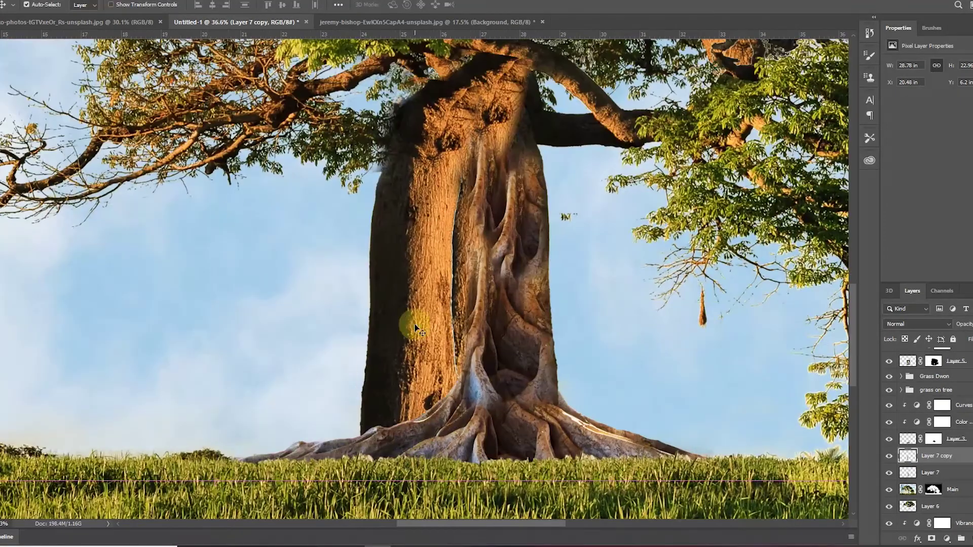
scroll(362, 350, "down", 2)
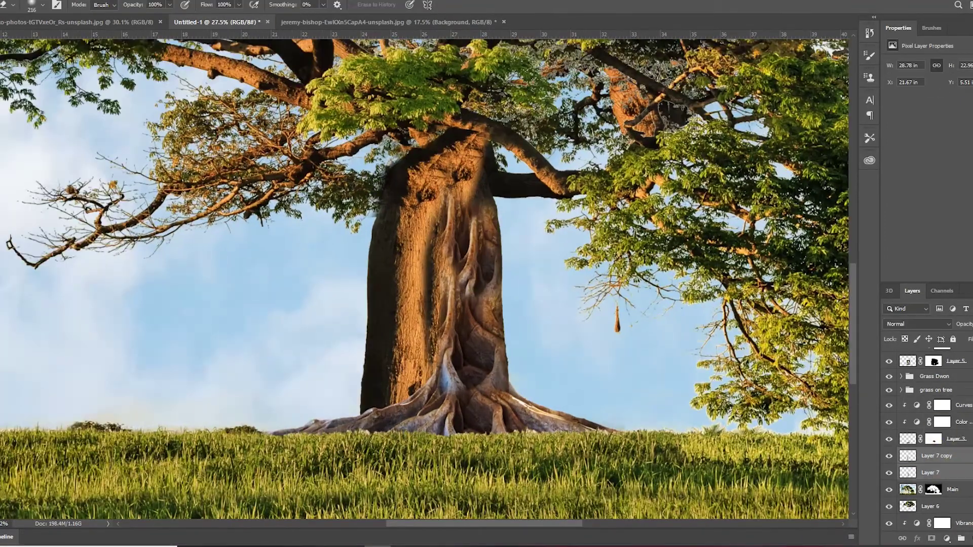
key("v")
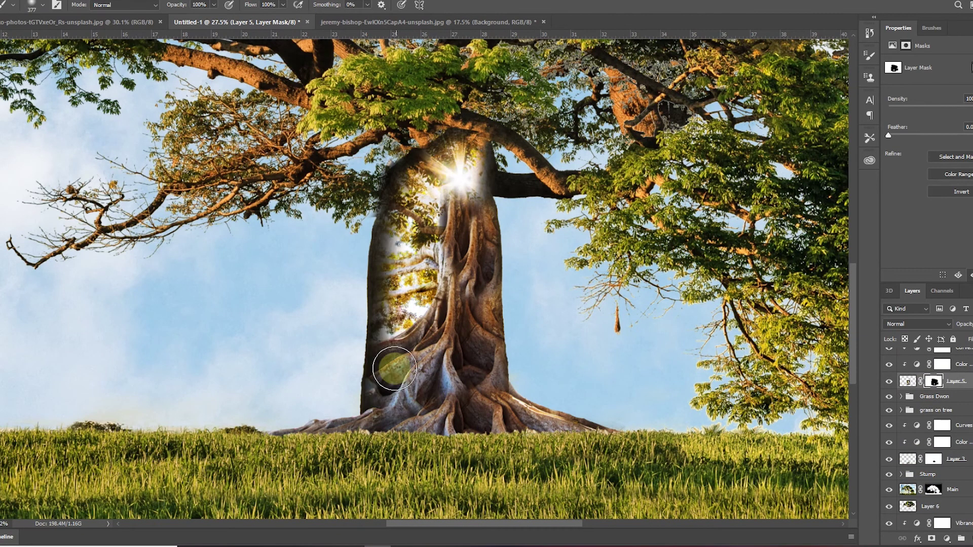
left_click(908, 382)
key("Return")
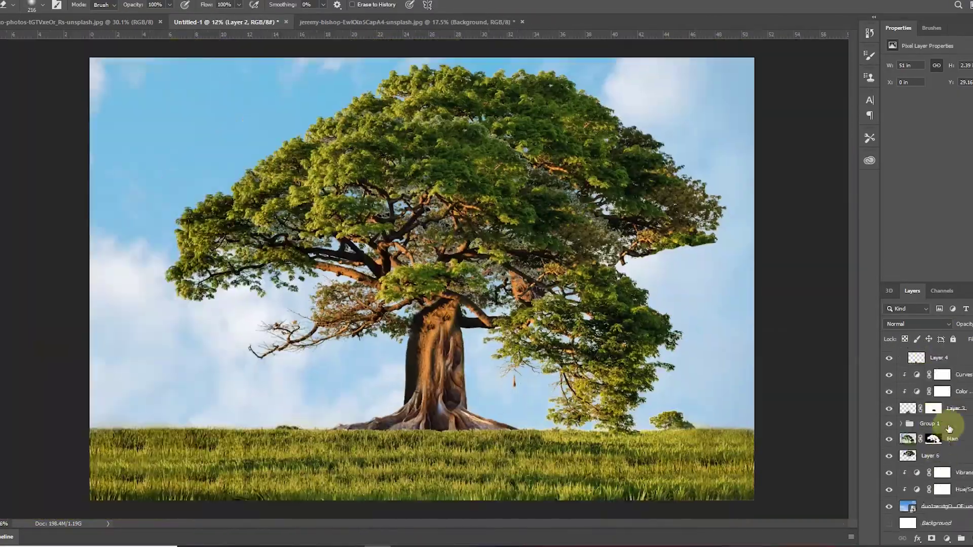
left_click_drag(949, 429, 949, 445)
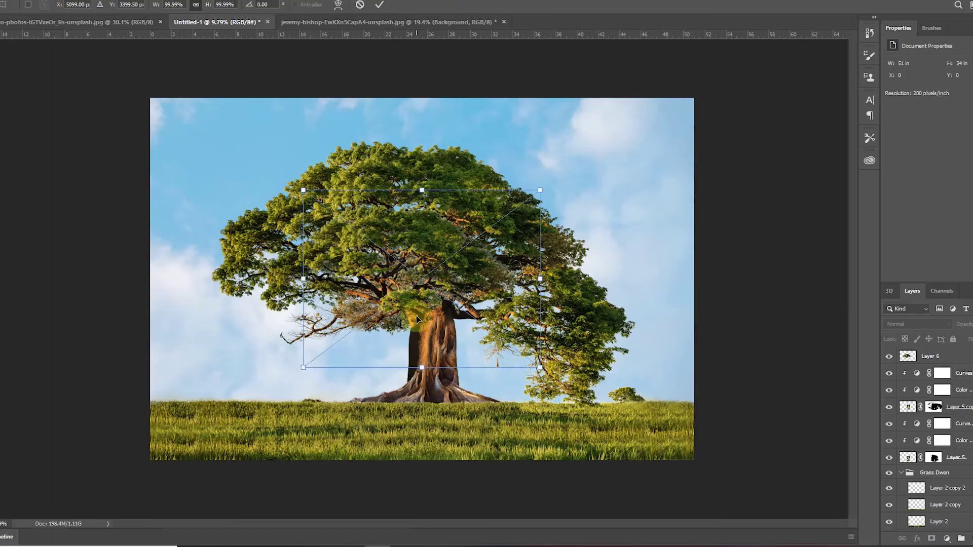
Step: Paste the oak photo and position it over the existing tree
key("ctrl+v")
key("ctrl+t")
left_click_drag(526, 354, 525, 369)
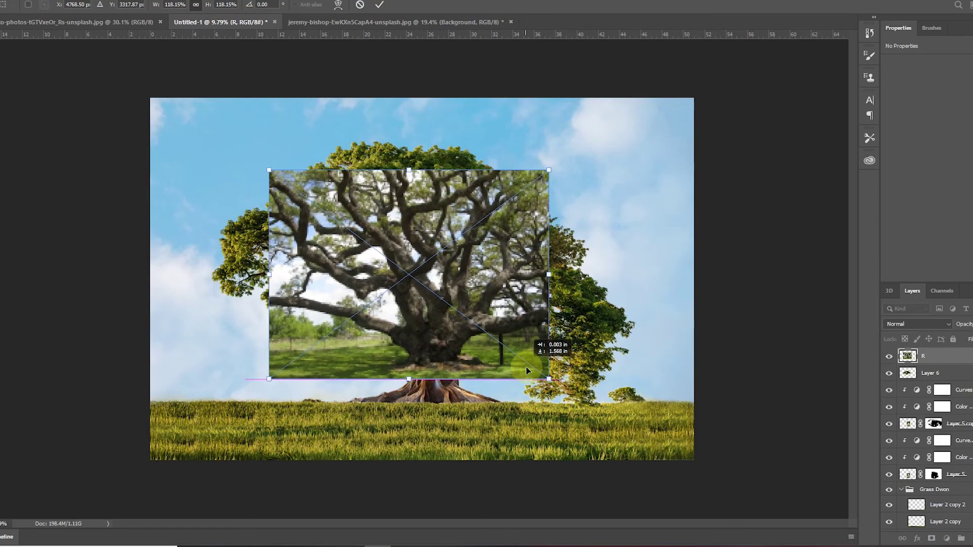
key("Return")
key("ctrl+plus")
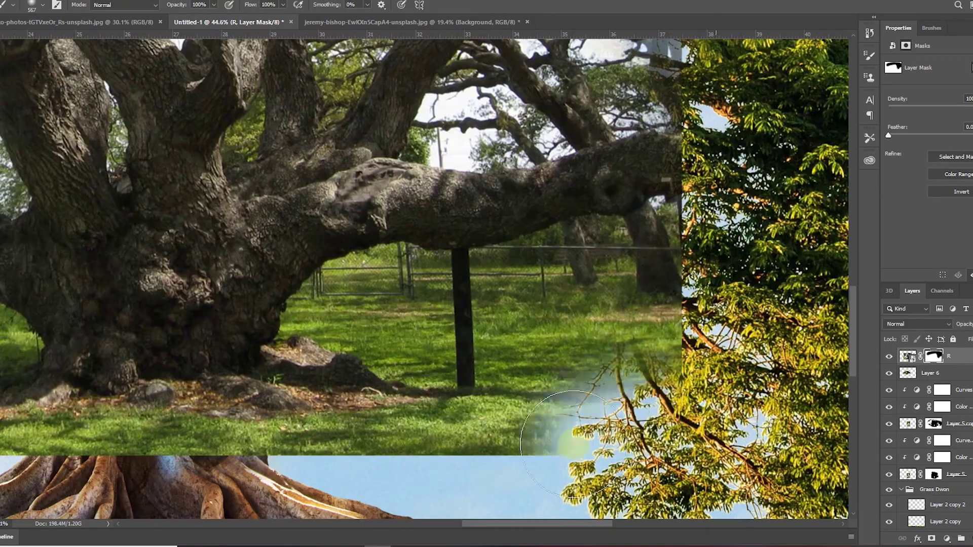
Step: Mask out the oak photo's grass and background, fading its left side into the sky
mouse_move(532, 405)
left_mouse_down()
mouse_move(315, 390)
mouse_move(247, 365)
left_mouse_up()
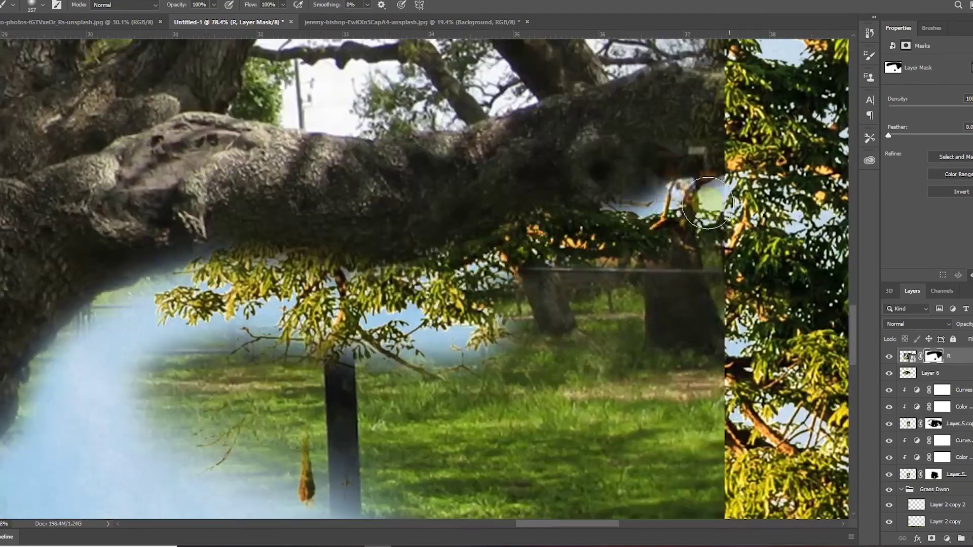
left_click_drag(636, 194, 456, 304)
key("bracketleft")
scroll(284, 241, "up", 3)
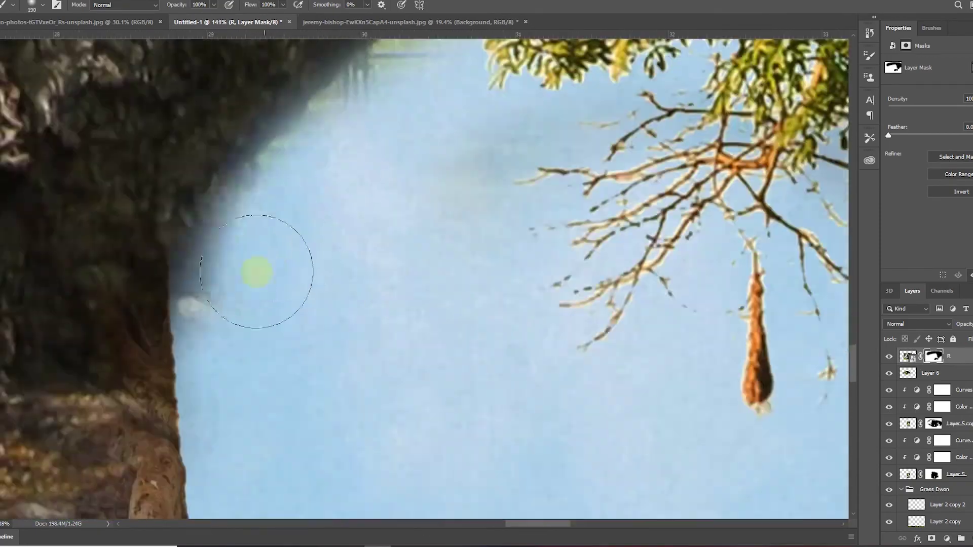
scroll(285, 242, "down", 5)
scroll(184, 282, "up", 2)
left_click_drag(185, 282, 152, 228)
scroll(152, 228, "down", 2)
scroll(116, 274, "up", 2)
scroll(116, 274, "up", 3)
scroll(326, 391, "up", 2)
left_click_drag(608, 203, 735, 284)
mouse_move(431, 193)
left_mouse_down()
mouse_move(537, 321)
mouse_move(511, 456)
left_mouse_up()
Step: Adjust brush size and zoom while refining the oak mask's edges around the limbs
scroll(305, 339, "down", 2)
key("bracketright")
scroll(208, 305, "up", 2)
key("bracketleft")
key("bracketleft")
key("bracketleft")
scroll(299, 319, "up", 2)
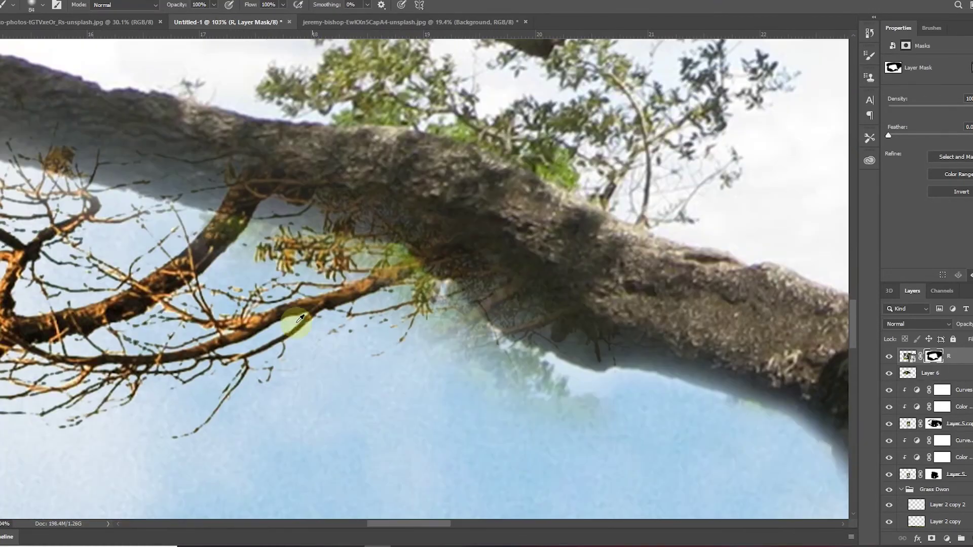
scroll(257, 319, "down", 3)
key("bracketright")
key("bracketright")
key("bracketright")
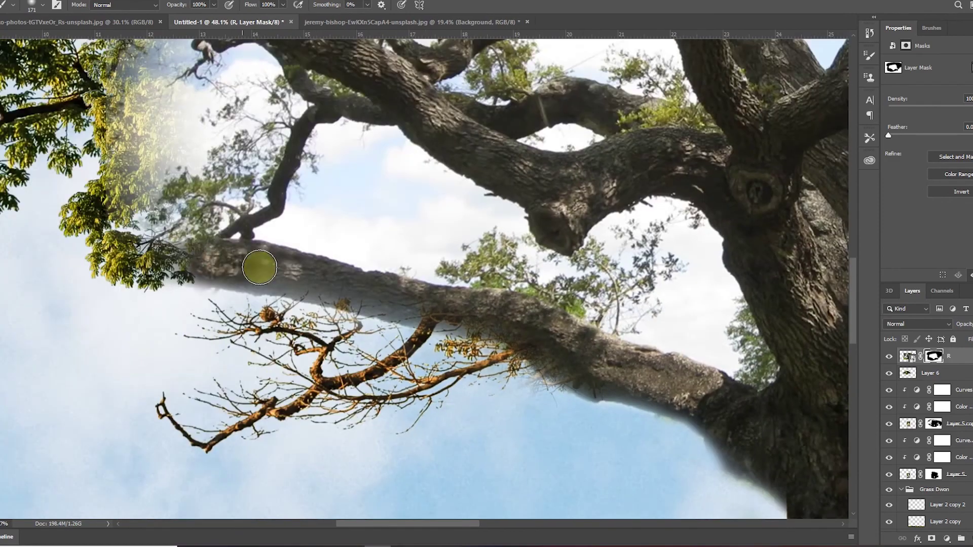
scroll(562, 362, "down", 2)
scroll(587, 343, "down", 2)
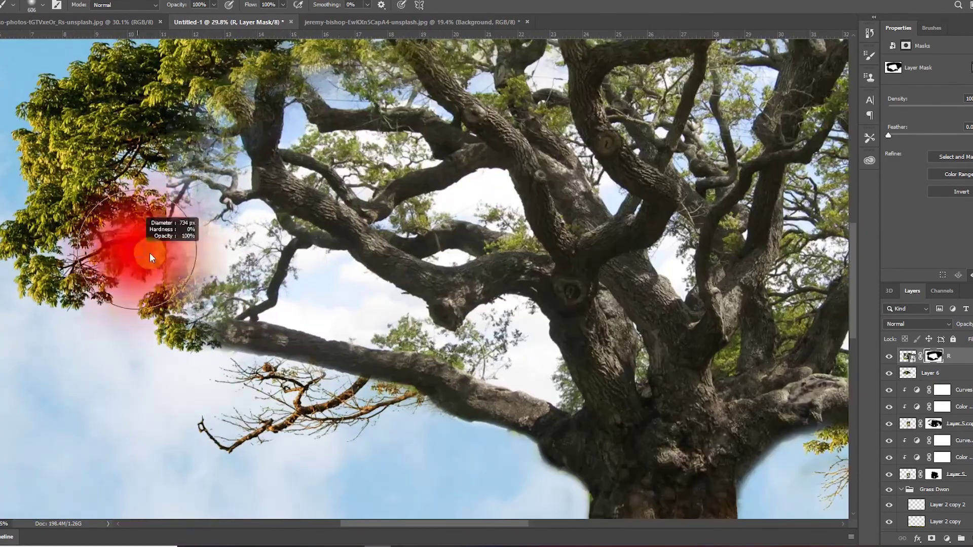
scroll(147, 250, "down", 1)
scroll(254, 294, "up", 2)
scroll(337, 305, "up", 1)
key("bracketleft")
key("bracketleft")
key("bracketleft")
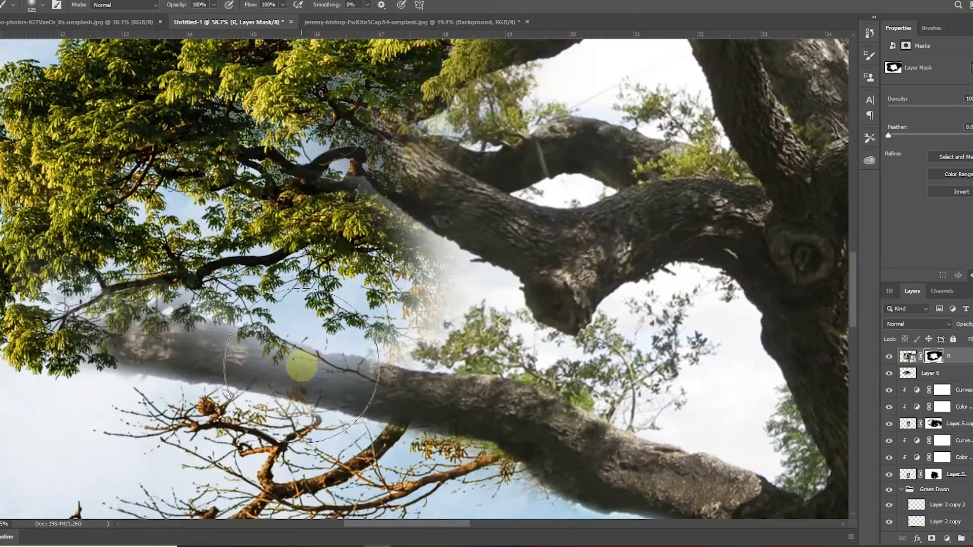
scroll(304, 365, "up", 1)
scroll(339, 370, "up", 1)
scroll(138, 301, "down", 4)
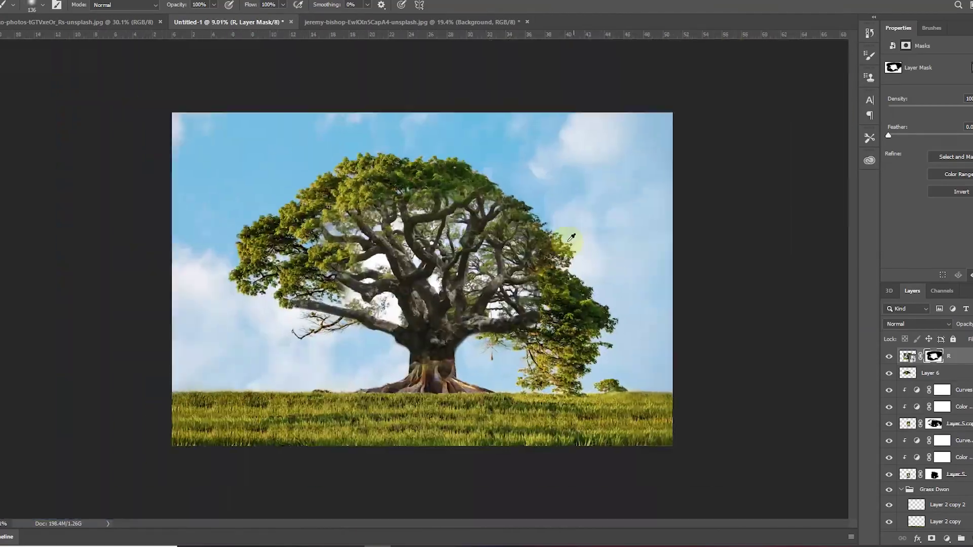
scroll(499, 343, "up", 1)
key("ctrl+t")
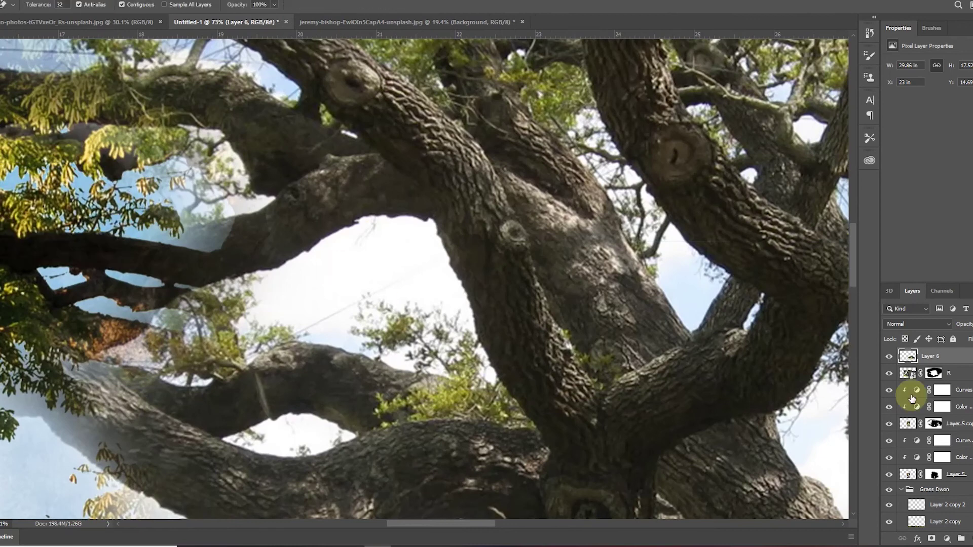
Step: Outline the sky gap under the oak's right limb and mask it out on R's mask
left_click(934, 373)
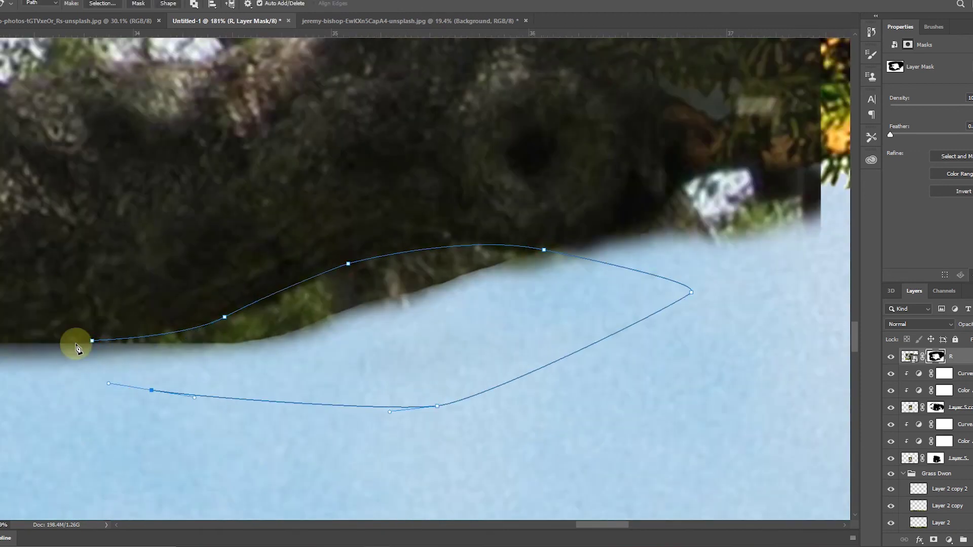
left_click(77, 348)
key("ctrl+Return")
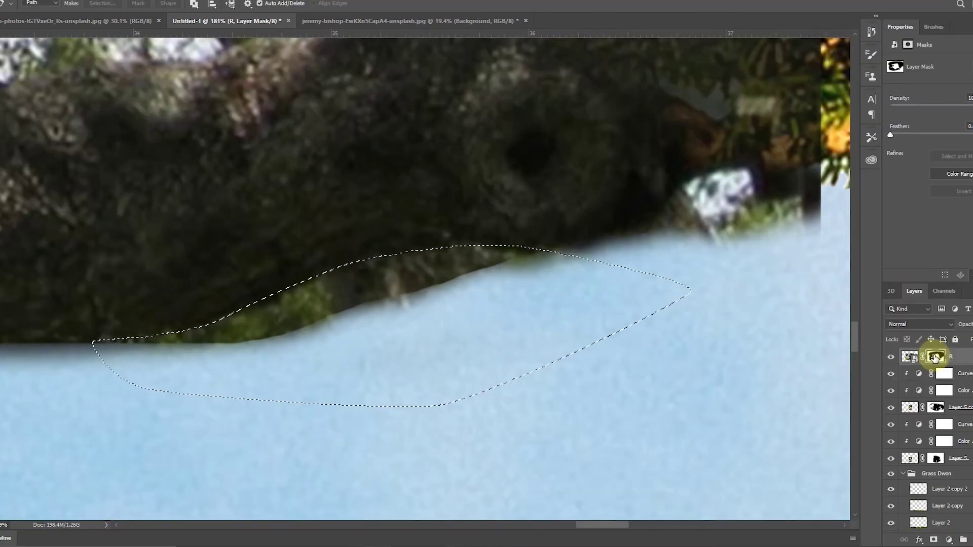
left_click(937, 383)
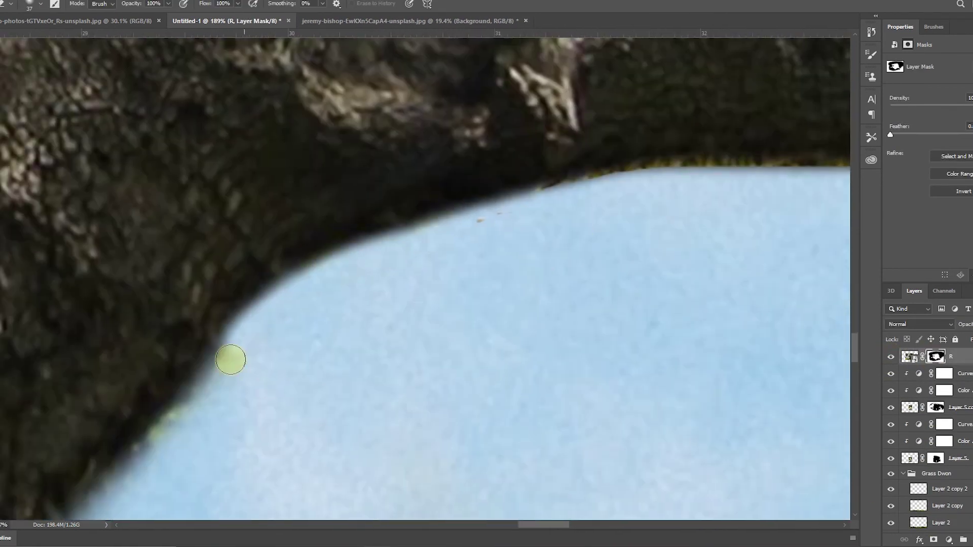
scroll(232, 359, "up", 3)
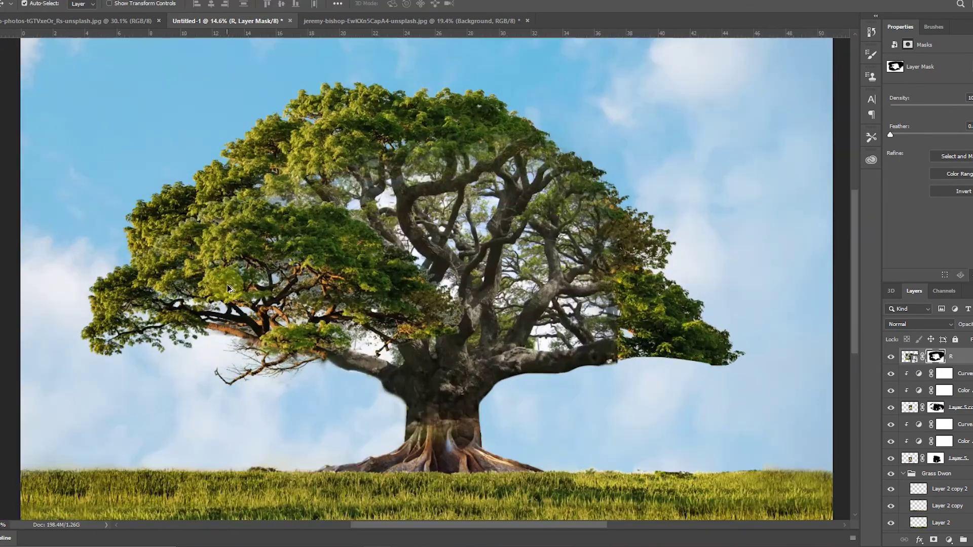
Step: Move the flipped foliage copy to the crown's right side and commit it
key("ctrl+t")
left_click_drag(498, 298, 702, 407)
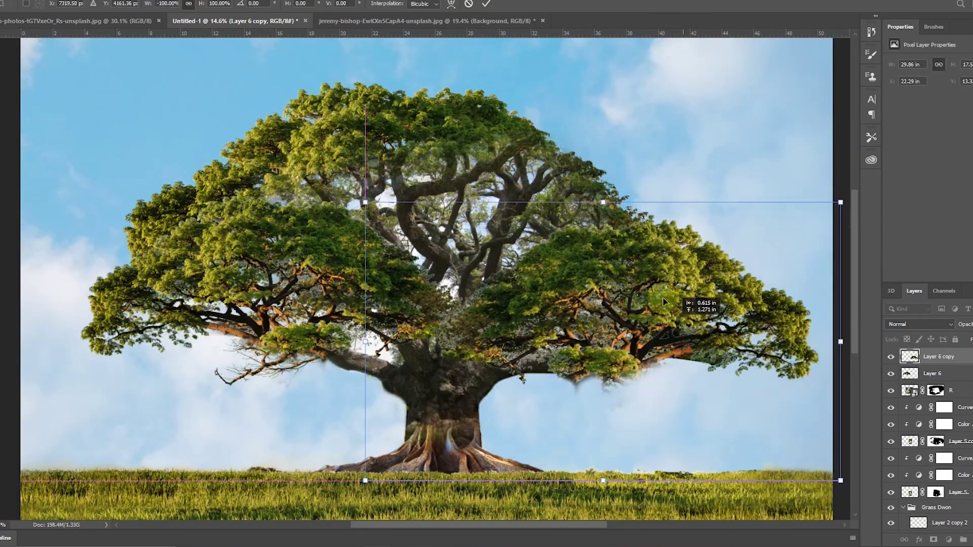
key("Return")
key("e")
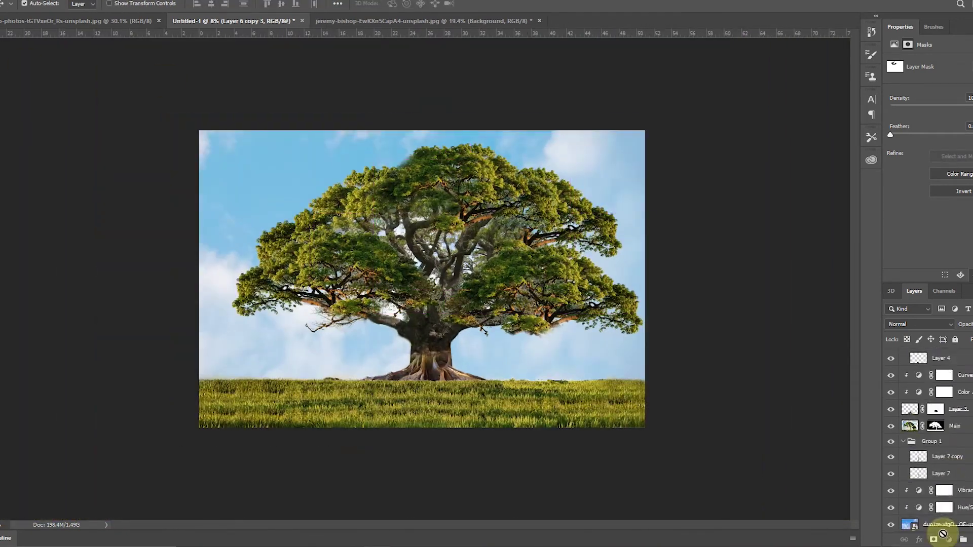
Step: Add 4 in of relative canvas width, then stretch the sky layer across the new area
key("ctrl+alt+c")
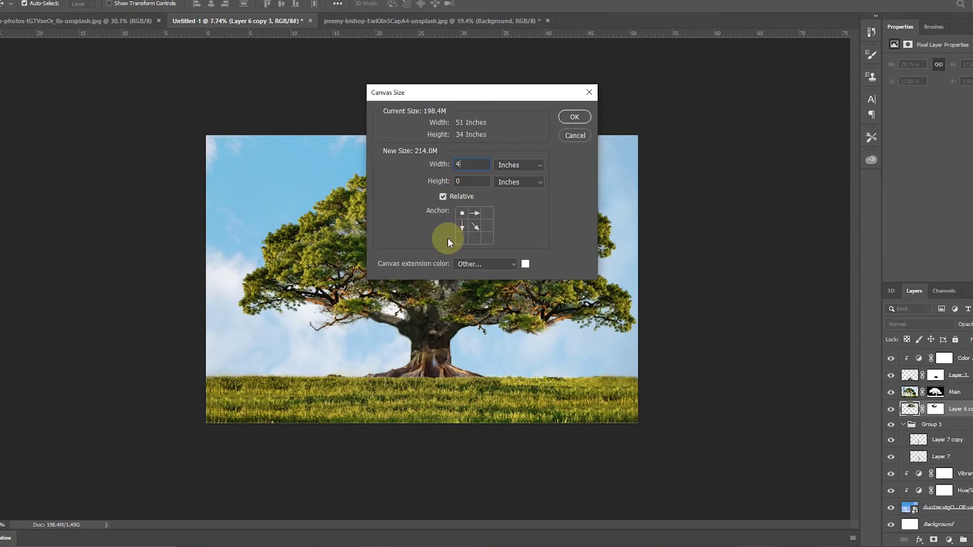
key("Return")
left_click(673, 343)
key("ctrl+0")
key("ctrl+t")
mouse_move(714, 279)
left_mouse_down()
mouse_move(761, 280)
mouse_move(715, 280)
left_mouse_up()
scroll(672, 327, "down", 2)
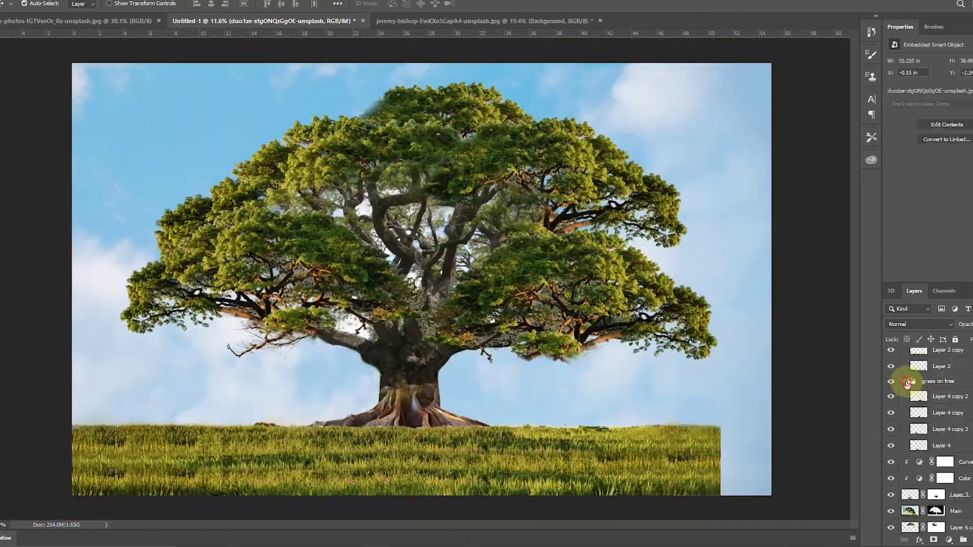
Step: Pan across the view to inspect the right end of the horizon and grass
scroll(632, 325, "up", 3)
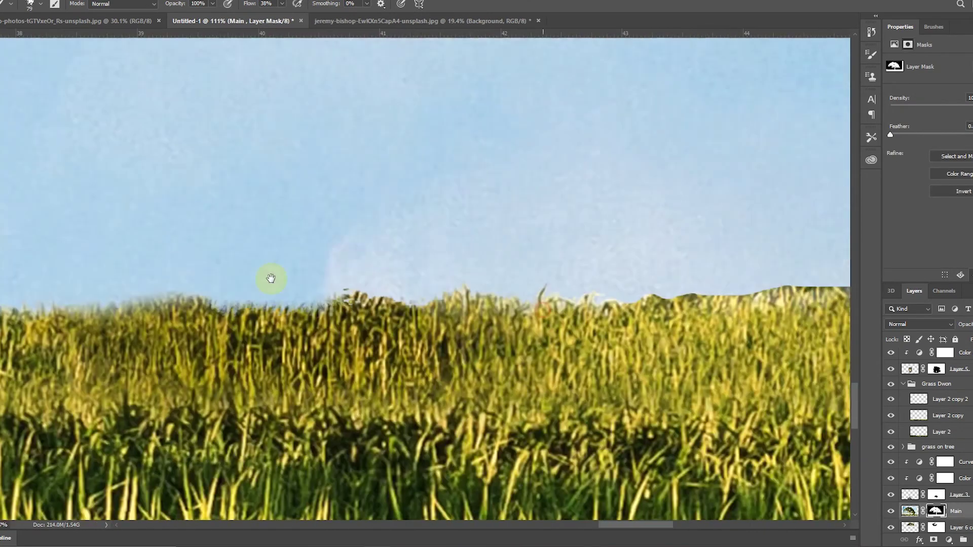
left_click_drag(271, 278, 460, 257)
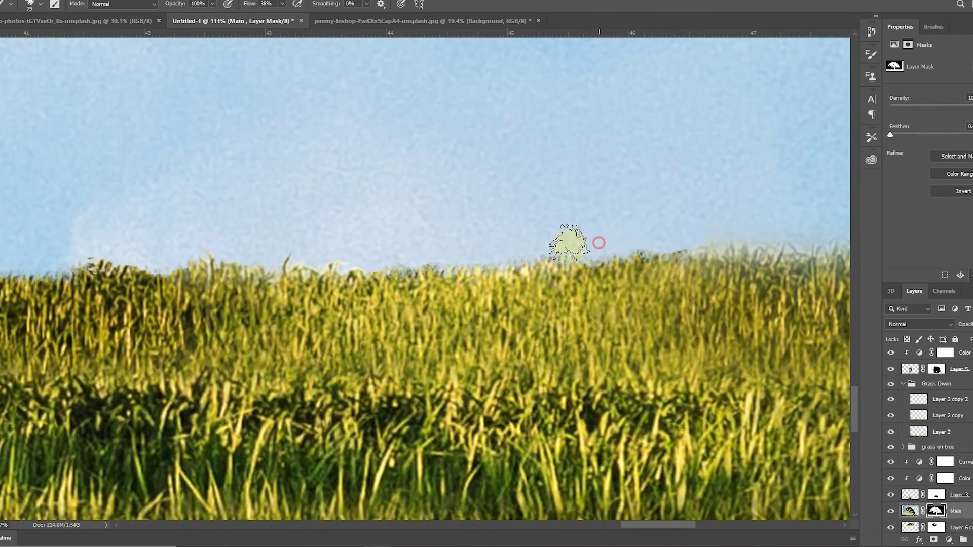
left_click_drag(705, 242, 227, 293)
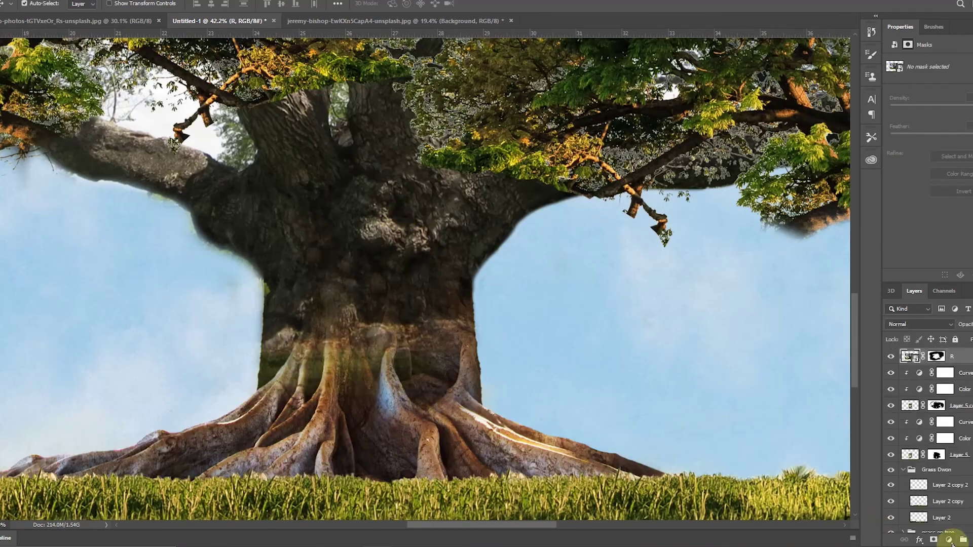
Step: Add a Color Balance adjustment layer above the oak trunk layer
left_click(949, 540)
left_click(948, 443)
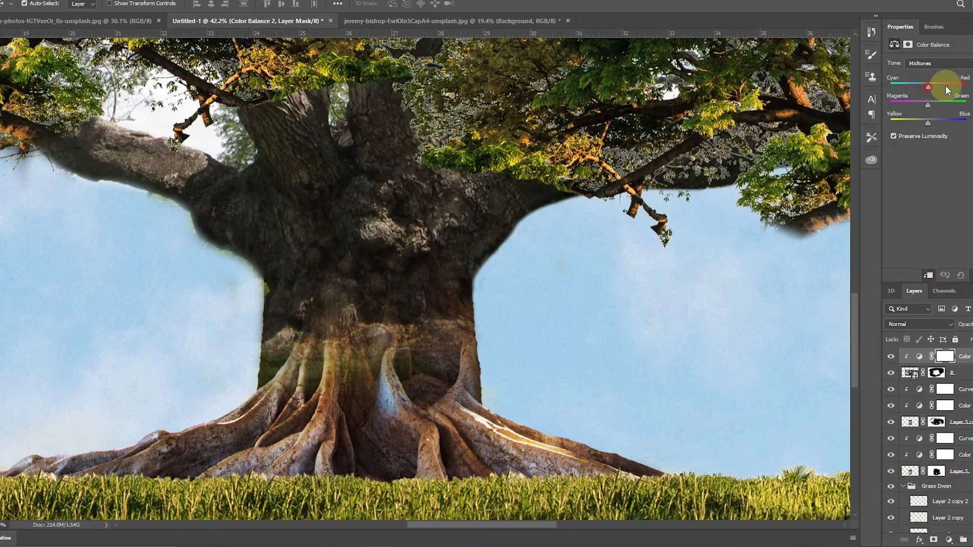
key("alt+bracketleft")
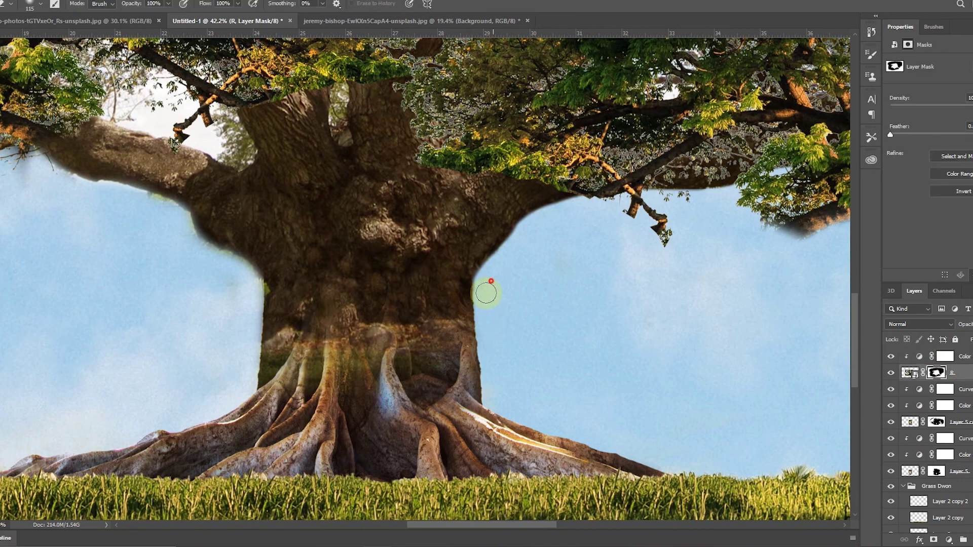
key("ctrl+0")
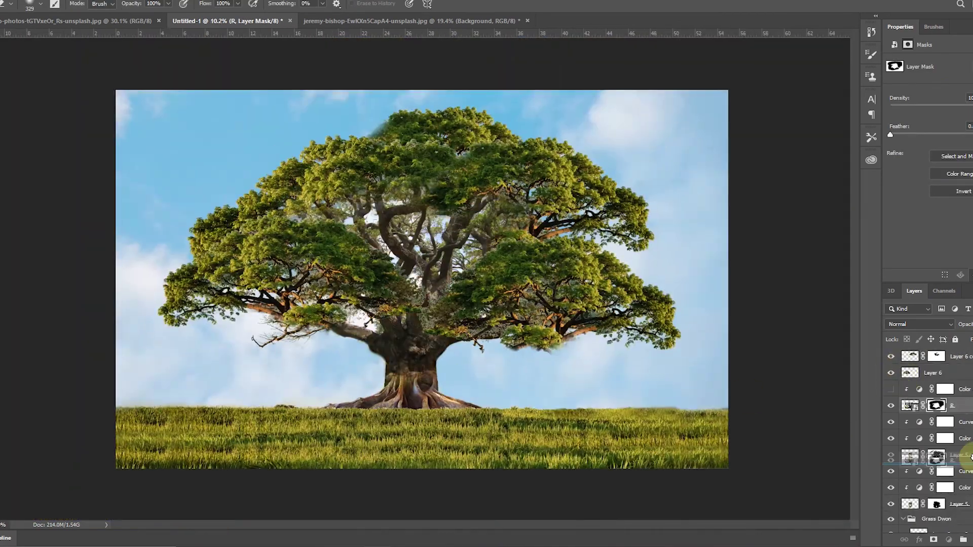
Step: Select the roots layer and zoom out to view the whole image
key("v")
scroll(425, 389, "up", 5)
left_click(373, 444)
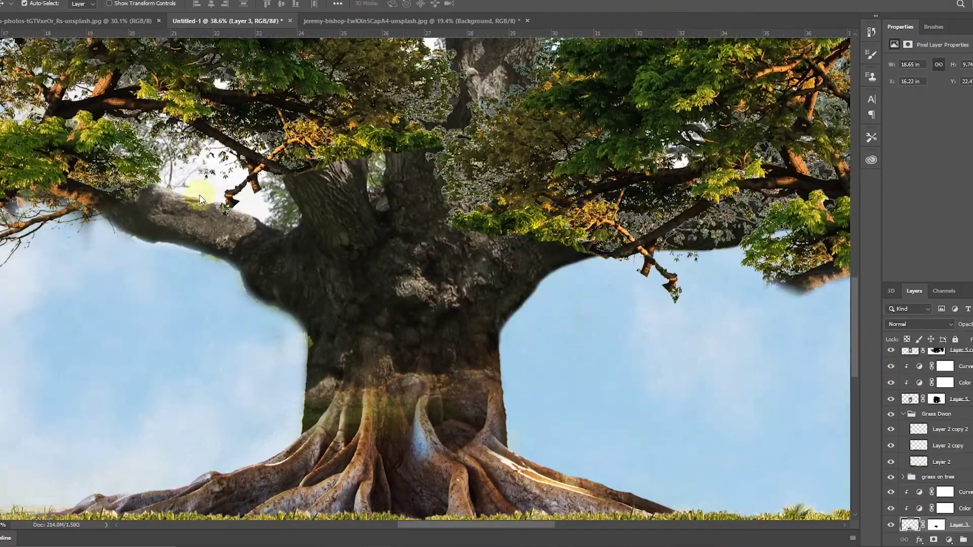
scroll(388, 380, "down", 3)
scroll(893, 407, "up", 3)
scroll(965, 521, "down", 2)
key("ctrl+minus")
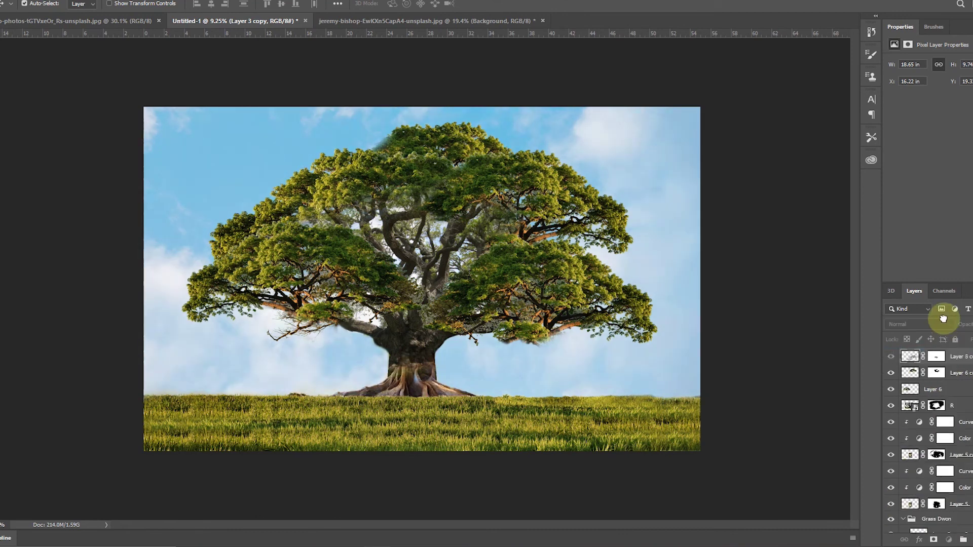
Step: Shrink the roots and move them up to the trunk base
key("ctrl+t")
scroll(418, 389, "up", 3)
left_click_drag(682, 384, 710, 354)
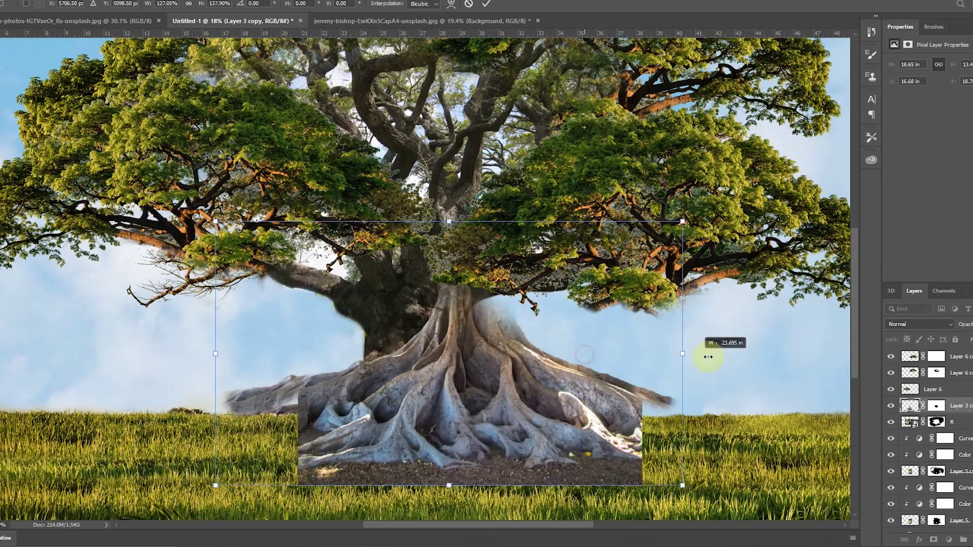
key("Return")
left_click_drag(445, 369, 444, 326)
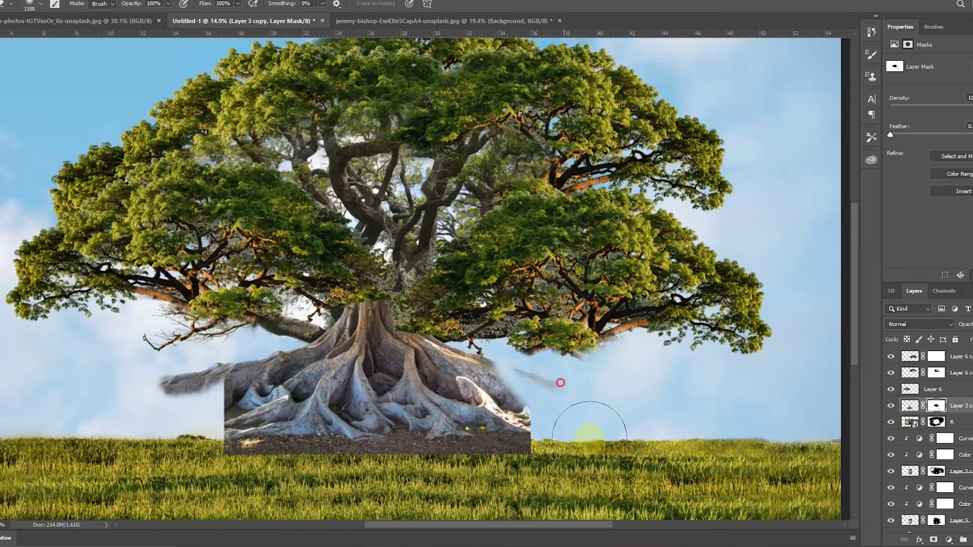
Step: Fade the roots' edges into the sky with a soft round brush
left_click_drag(558, 405, 259, 345)
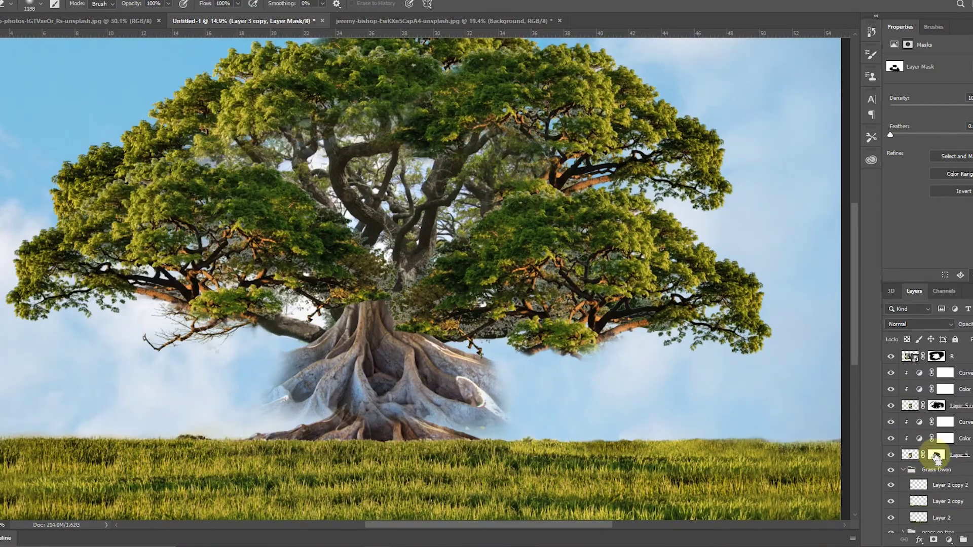
scroll(472, 401, "up", 3)
key("bracketleft")
key("bracketleft")
key("bracketleft")
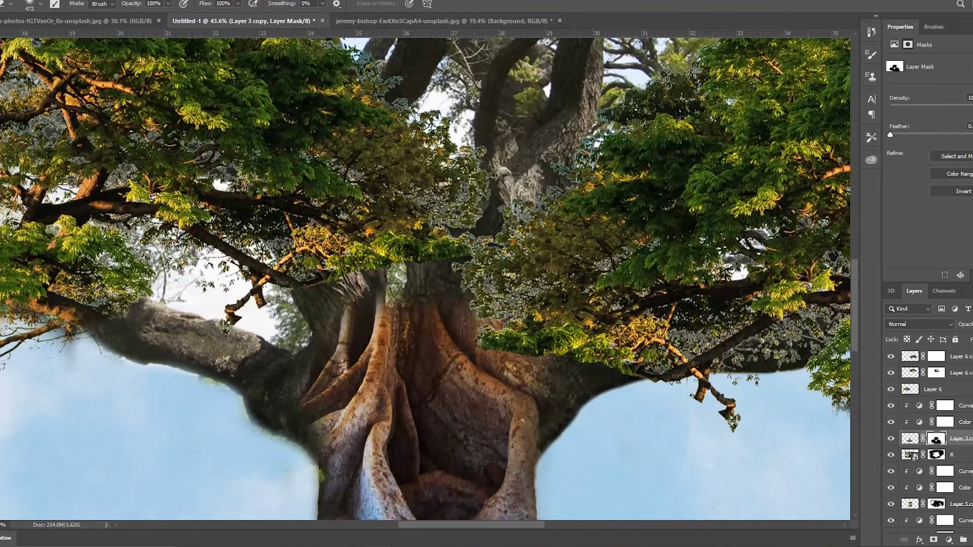
right_click(575, 375)
double_click(574, 375)
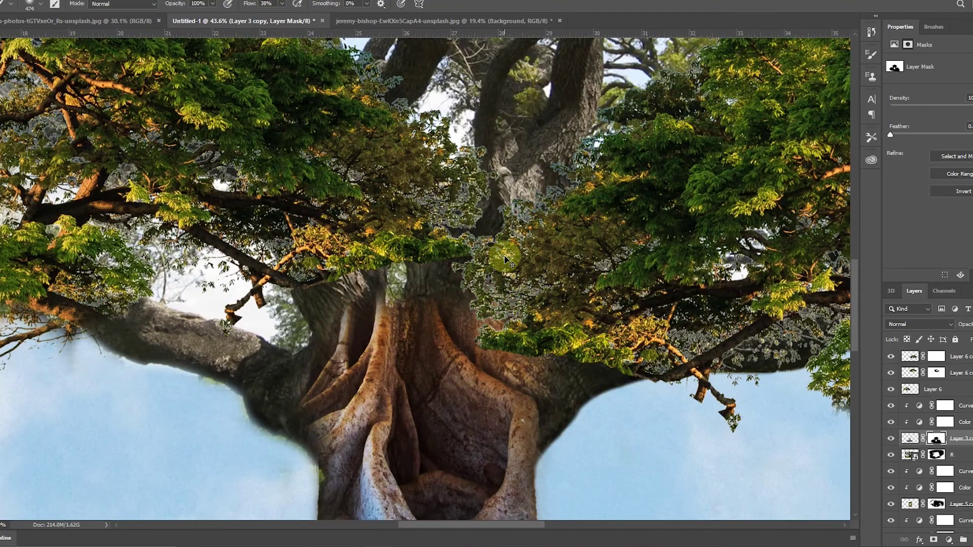
Step: Add a clipped Curves adjustment and pull the curve down to darken the trunk
scroll(505, 259, "down", 2)
scroll(347, 300, "down", 1)
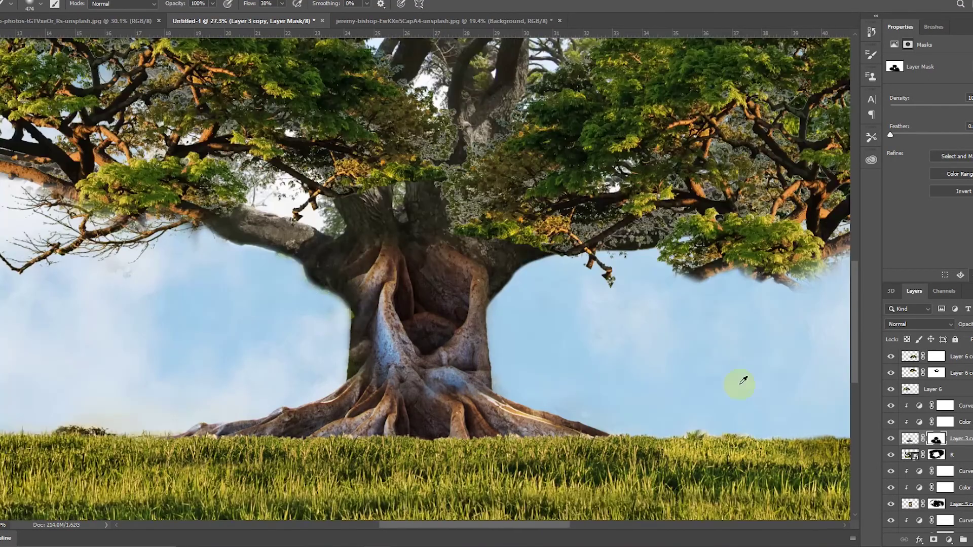
key("ctrl+m")
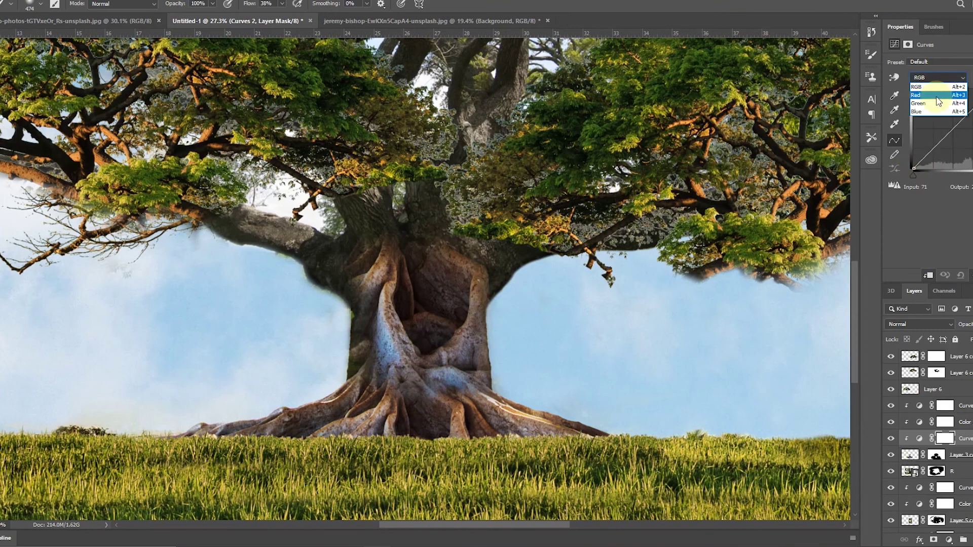
left_click_drag(962, 135, 936, 156)
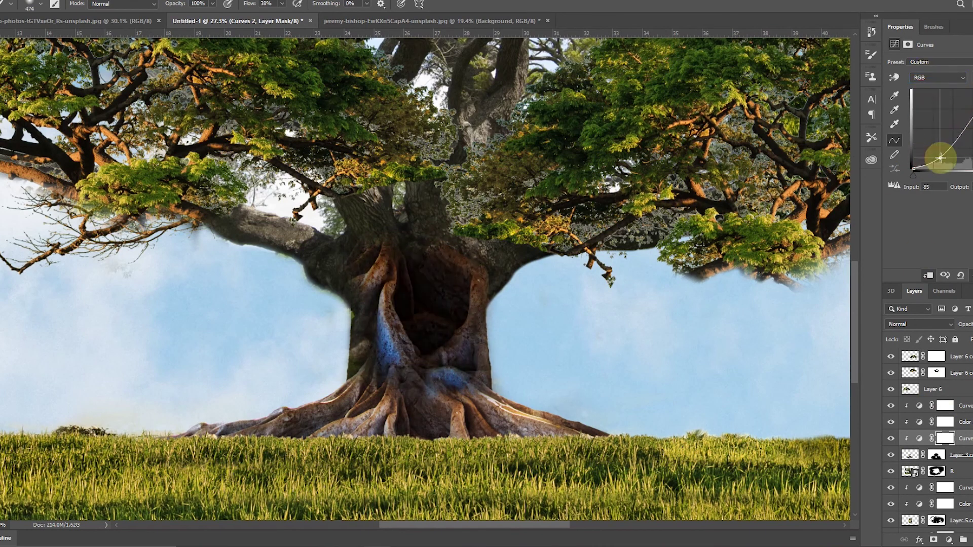
Step: Duplicate the canopy layer, flip the copy horizontally and move it to the tree's right side
key("v")
scroll(359, 244, "down", 2)
scroll(358, 244, "up", 1)
scroll(358, 244, "down", 3)
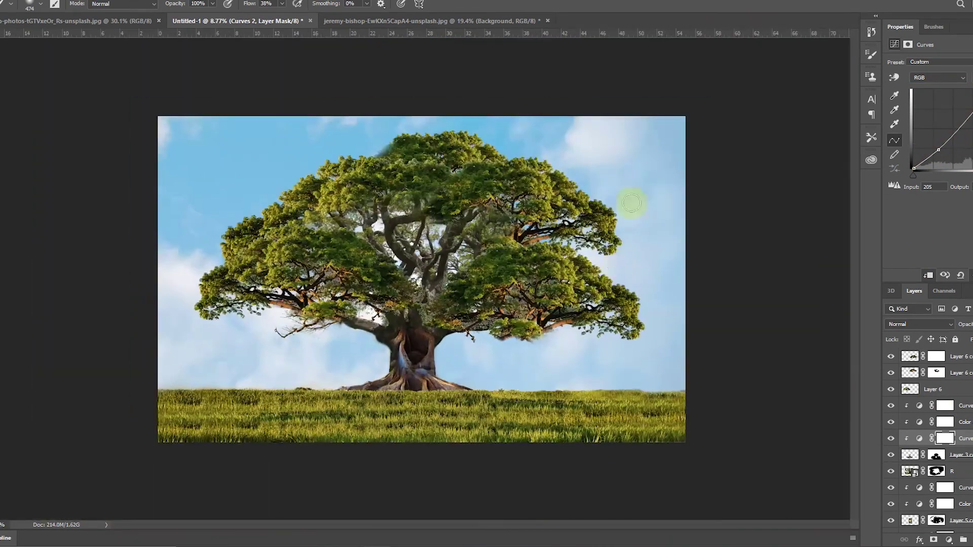
left_click_drag(358, 243, 558, 256)
key("ctrl+t")
right_click(569, 260)
left_click(597, 397)
left_click_drag(630, 253, 633, 278)
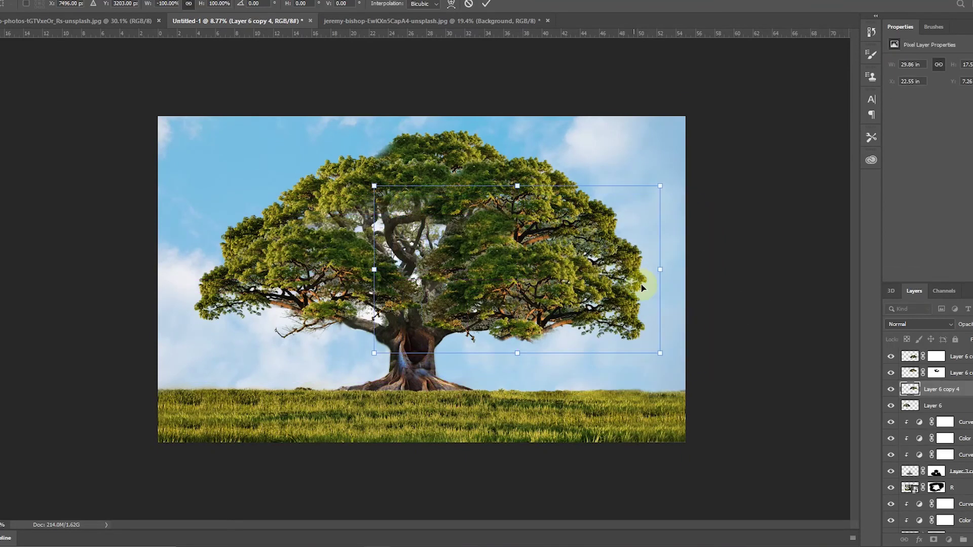
scroll(421, 253, "up", 5)
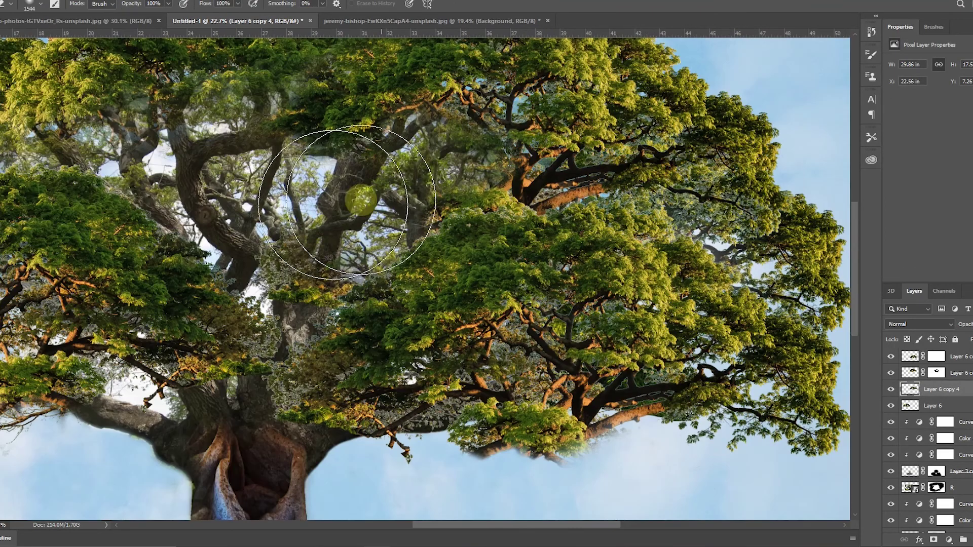
scroll(470, 295, "down", 5)
Step: Select the Layer 6 copy 2 foliage and target the Layer 6 copy 3 mask with the brush
left_click(624, 218)
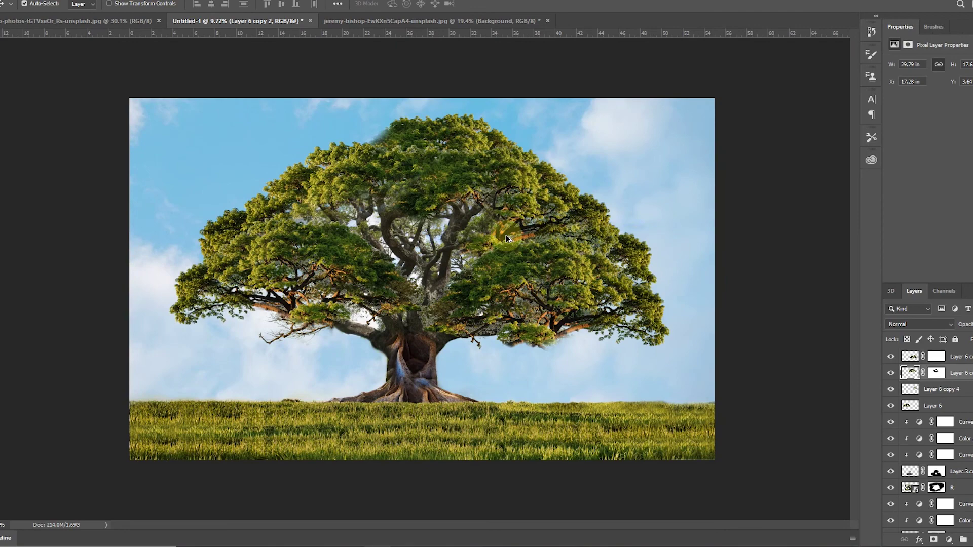
scroll(360, 242, "down", 3)
scroll(420, 274, "up", 3)
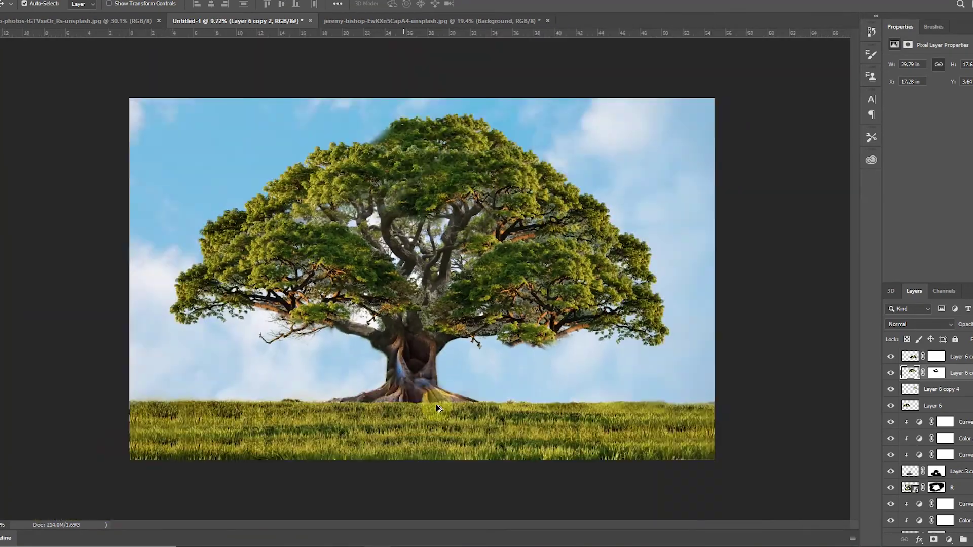
scroll(400, 233, "up", 3)
scroll(361, 234, "up", 2)
left_click(361, 235)
scroll(361, 234, "up", 3)
key("b")
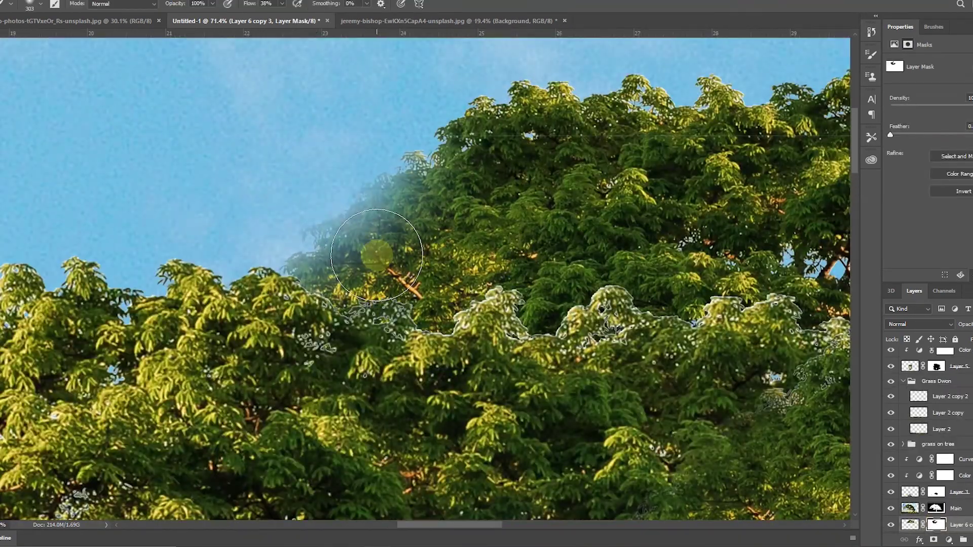
scroll(302, 277, "down", 10)
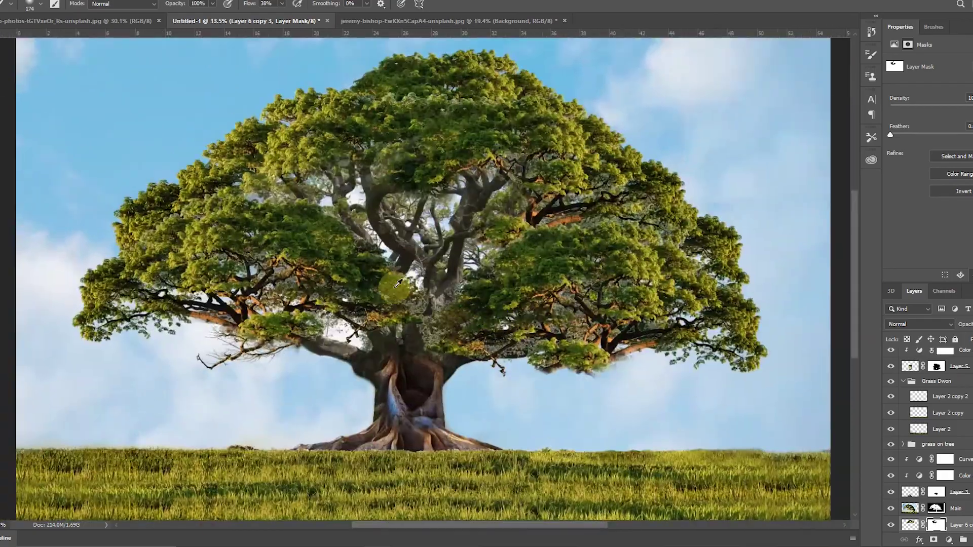
scroll(200, 185, "up", 10)
Step: Paint the Layer 6 copy 2 mask to reveal more foliage over the branches
key("v")
left_click(271, 431)
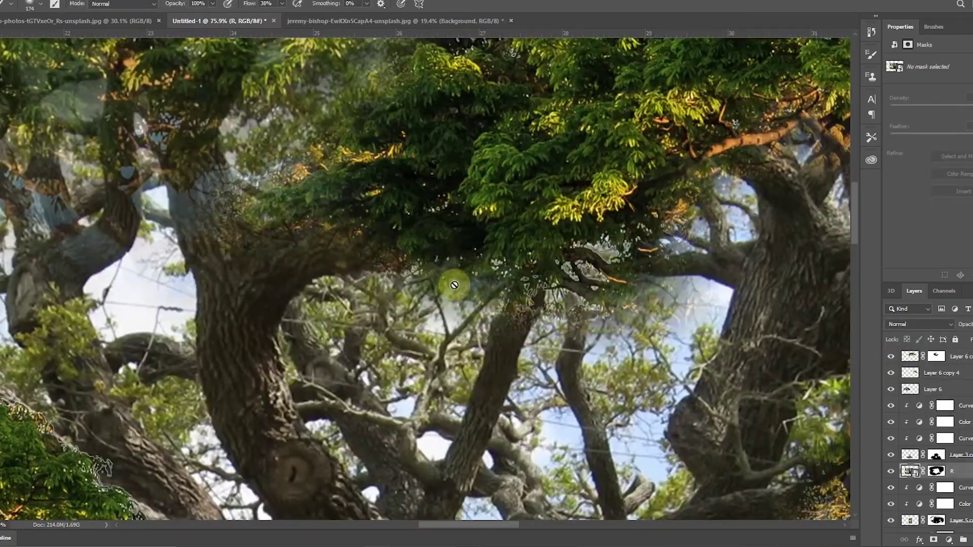
scroll(250, 280, "up", 3)
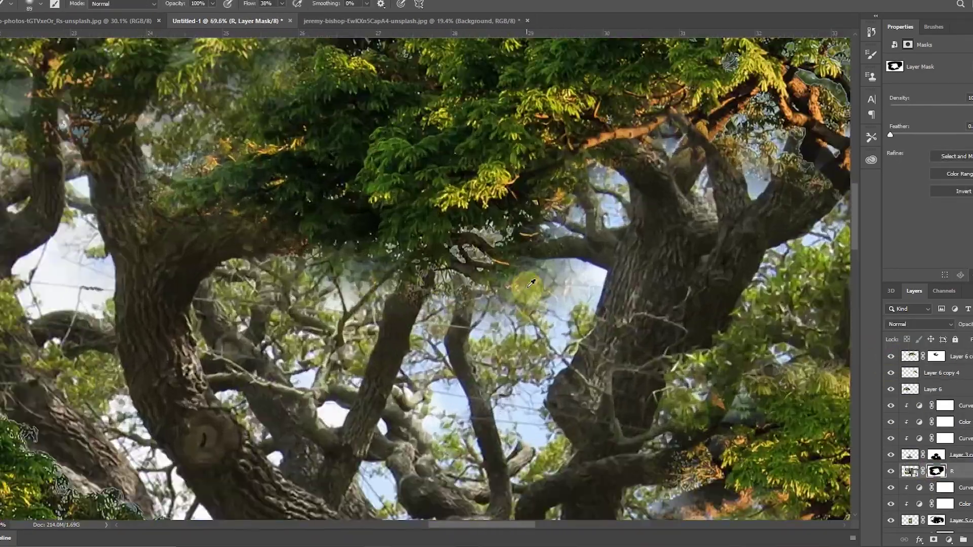
scroll(98, 168, "up", 2)
mouse_move(506, 274)
left_mouse_down()
mouse_move(529, 289)
mouse_move(365, 299)
left_mouse_up()
scroll(284, 271, "down", 2)
key("v")
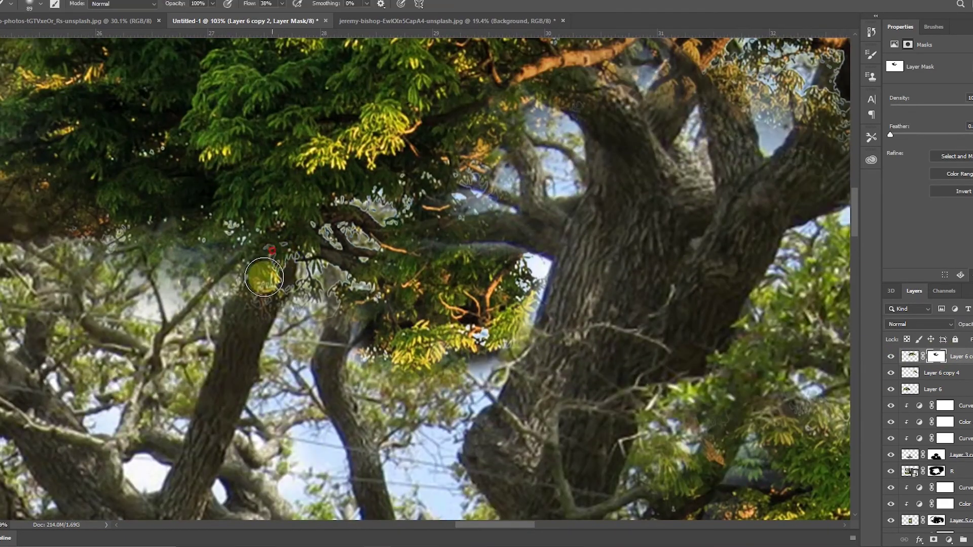
scroll(345, 277, "down", 3)
scroll(315, 319, "down", 2)
scroll(275, 366, "up", 4)
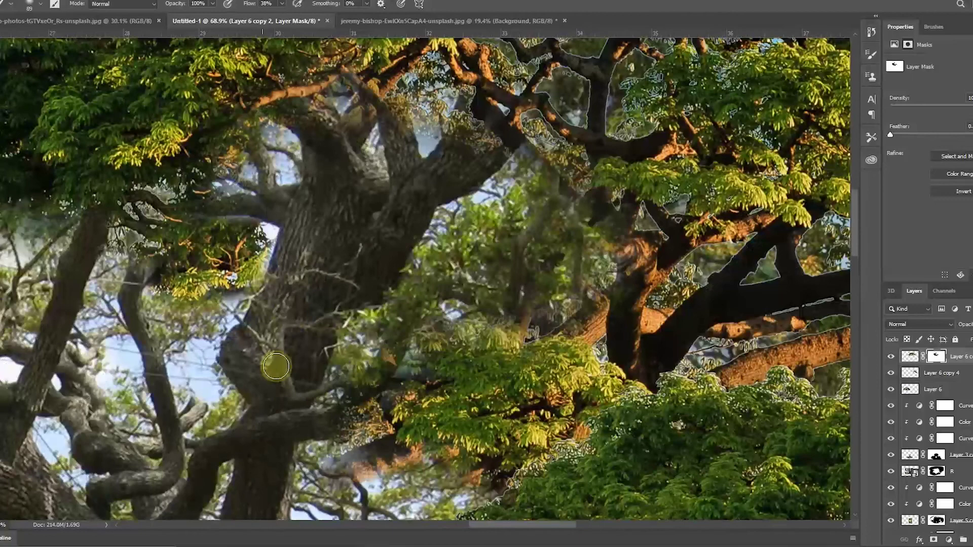
scroll(307, 272, "down", 4)
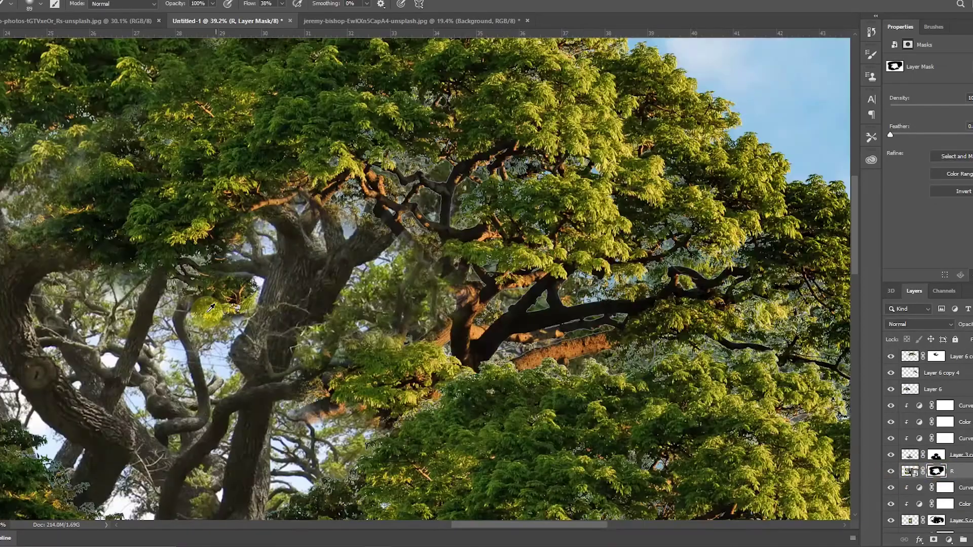
scroll(216, 322, "up", 5)
key("v")
left_click(891, 475)
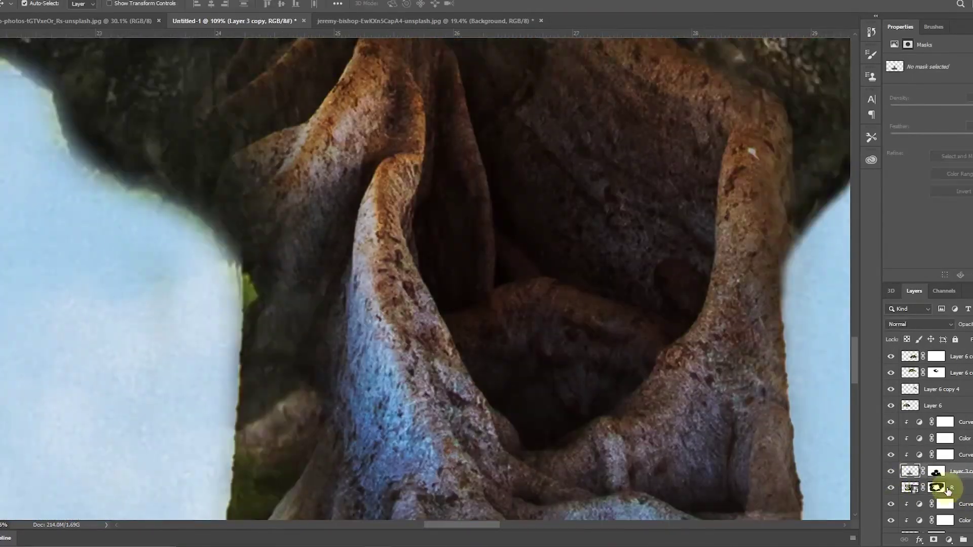
Step: Paint the R layer mask to remove the green fringe along the trunk's sky edge
left_click(937, 488)
scroll(218, 148, "down", 1)
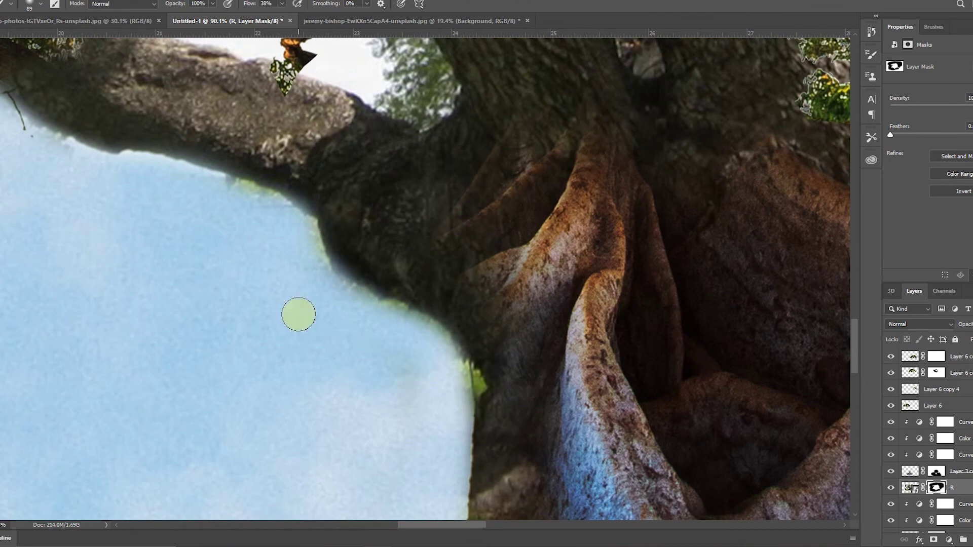
scroll(269, 223, "up", 2)
left_click_drag(390, 347, 471, 355)
scroll(440, 271, "down", 3)
scroll(440, 270, "right", 2)
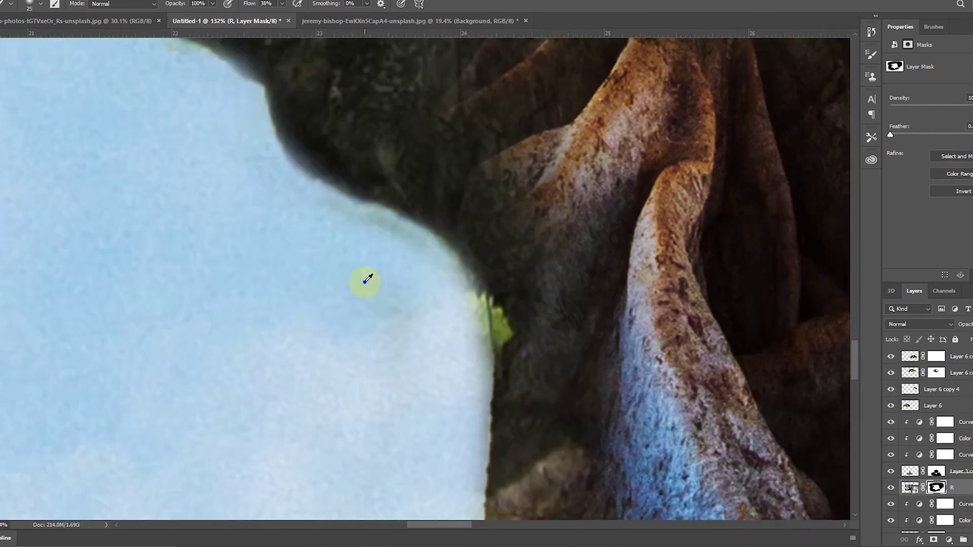
scroll(451, 402, "down", 3)
key("s")
scroll(923, 435, "up", 4)
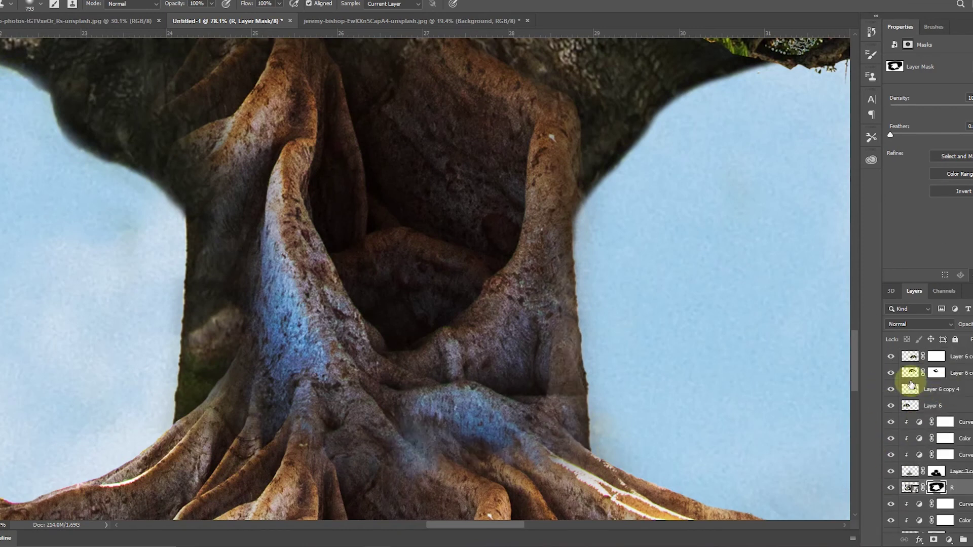
Step: Copy a root piece from Layer 3 copy to Layer 8, flip it horizontally and place it on the trunk
left_click(910, 439)
key("j")
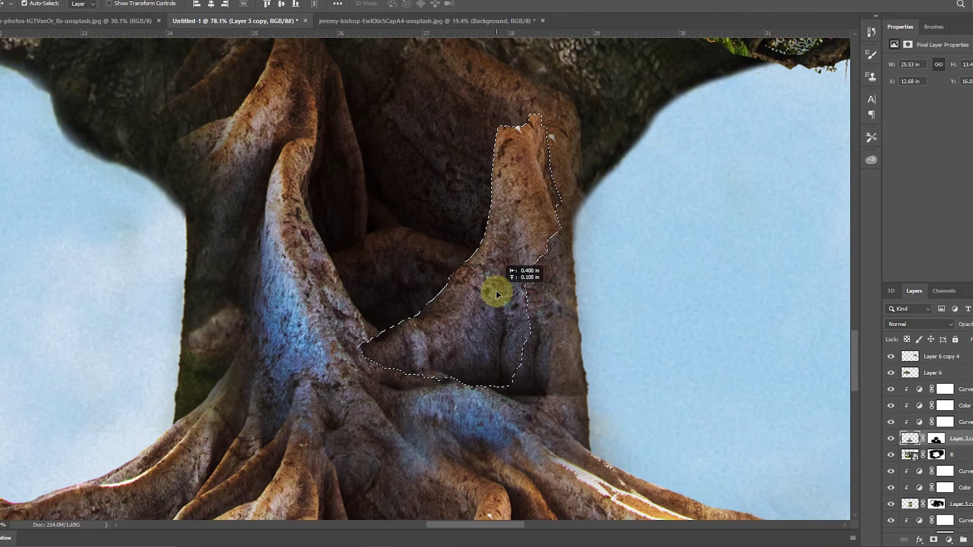
key("ctrl+j")
key("ctrl+t")
right_click(449, 277)
left_click(507, 412)
left_click_drag(507, 354, 463, 330)
key("Return")
left_click_drag(932, 439, 934, 454)
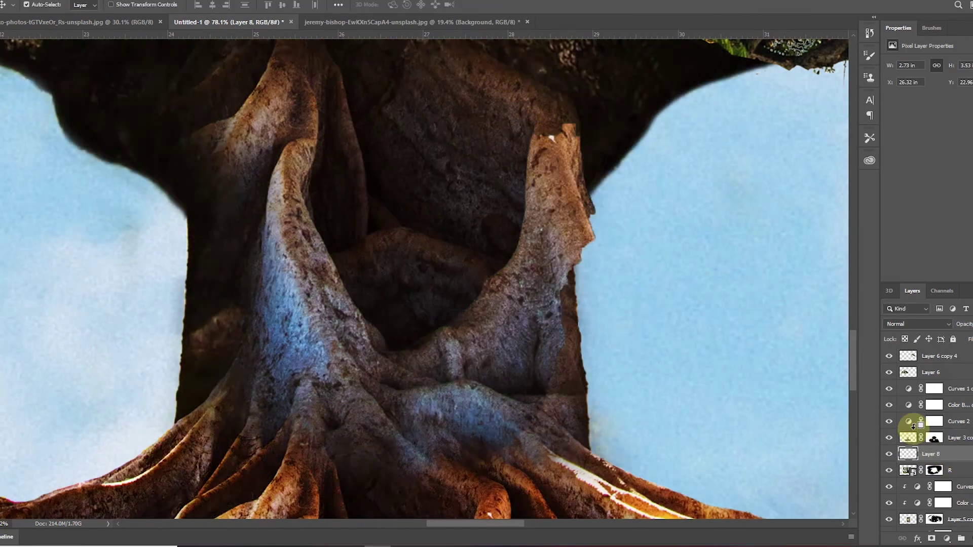
Step: Duplicate the root piece, move it to the trunk's right edge, rotate it about 9 degrees and bend it
key("ctrl+j")
key("ctrl+t")
right_click(545, 377)
left_click(532, 435)
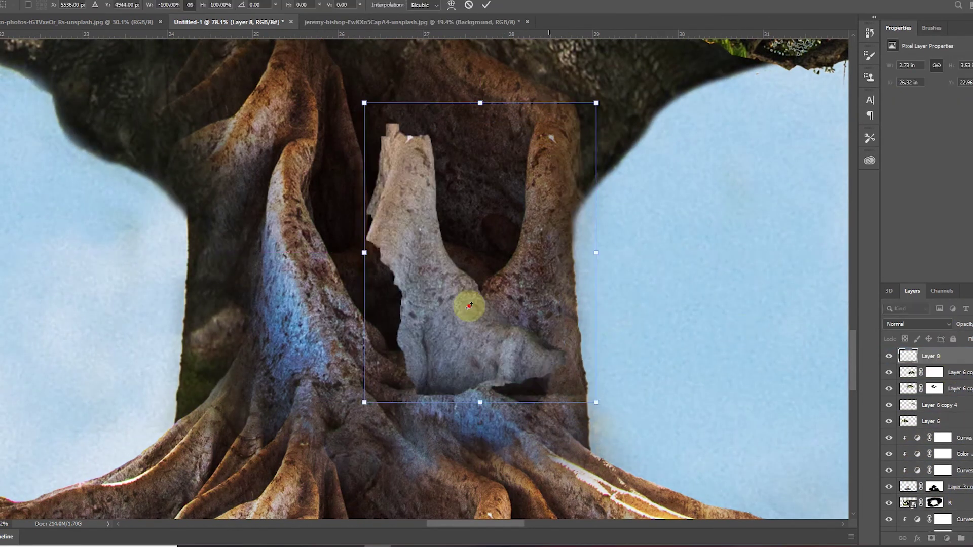
left_click_drag(544, 377, 658, 404)
mouse_move(771, 434)
left_mouse_down()
mouse_move(684, 473)
mouse_move(609, 382)
left_mouse_up()
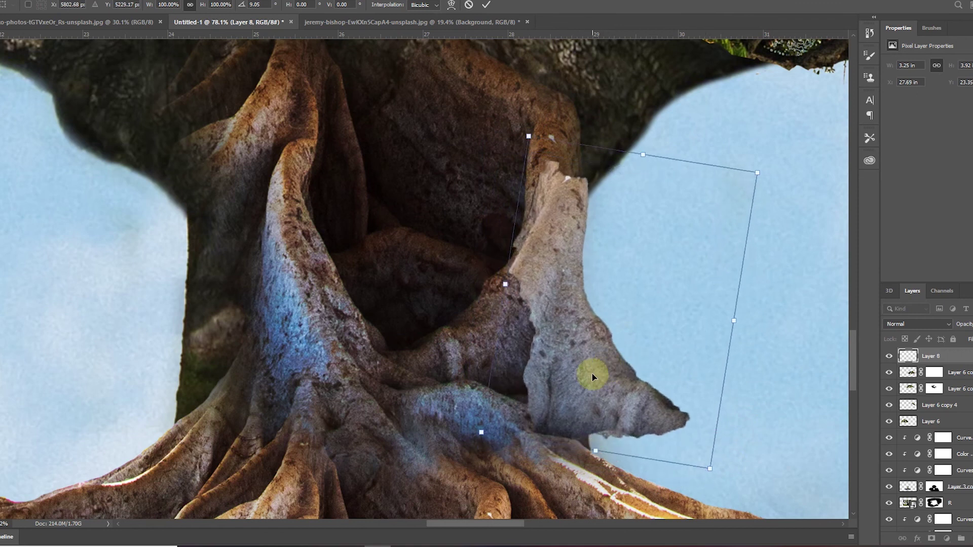
key("Return")
scroll(593, 377, "down", 3)
scroll(593, 377, "right", 3)
left_click_drag(473, 283, 530, 358)
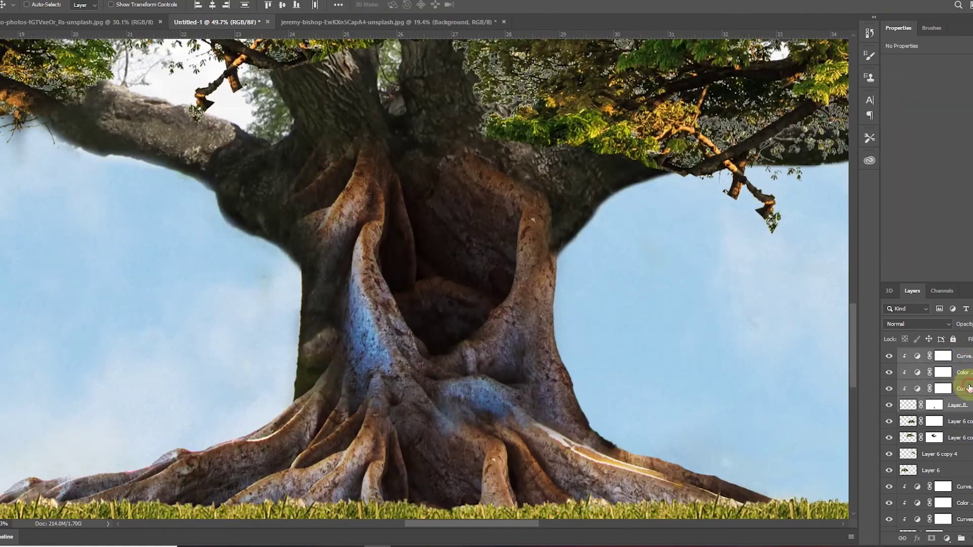
Step: Duplicate the Layer 8 piece again and flip the copy horizontally
key("ctrl+j")
key("ctrl+t")
right_click(446, 346)
left_click(489, 489)
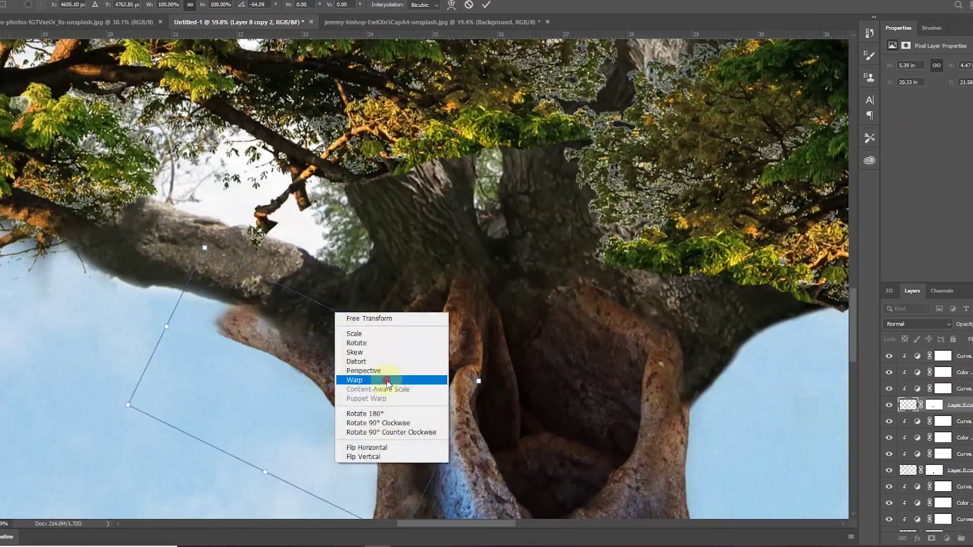
Step: Warp the flipped branch piece so it bends into the trunk
left_click(386, 381)
left_click_drag(228, 301, 308, 338)
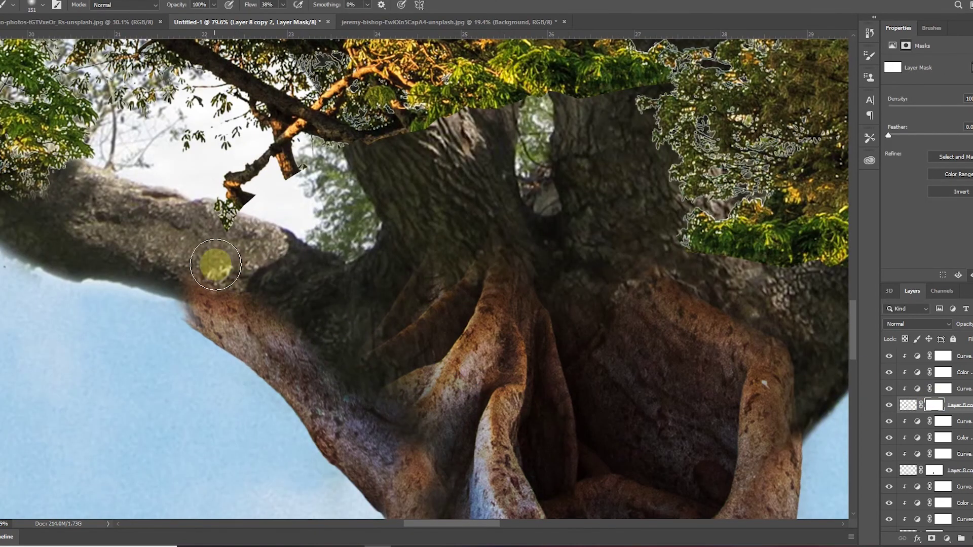
scroll(208, 259, "up", 3)
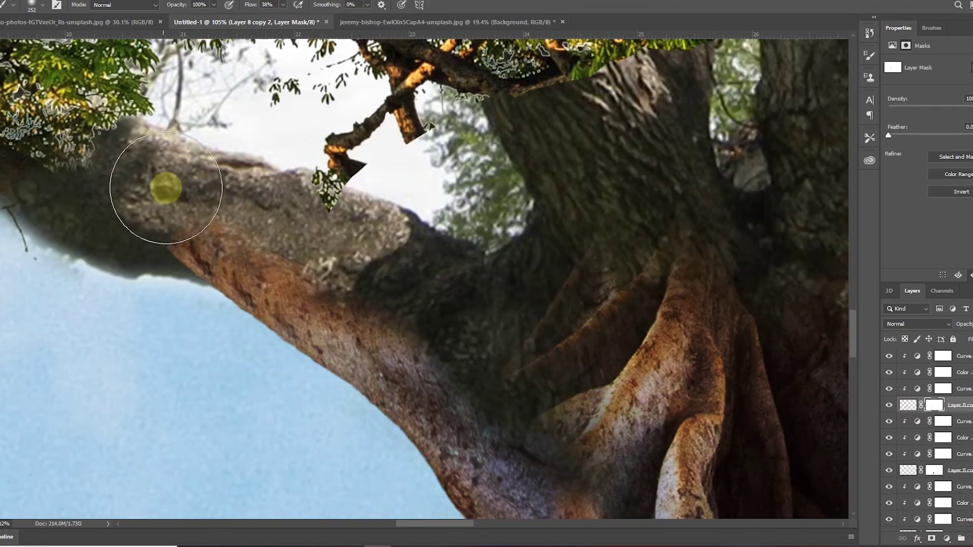
scroll(440, 313, "down", 5)
scroll(434, 330, "down", 3)
scroll(416, 352, "down", 3)
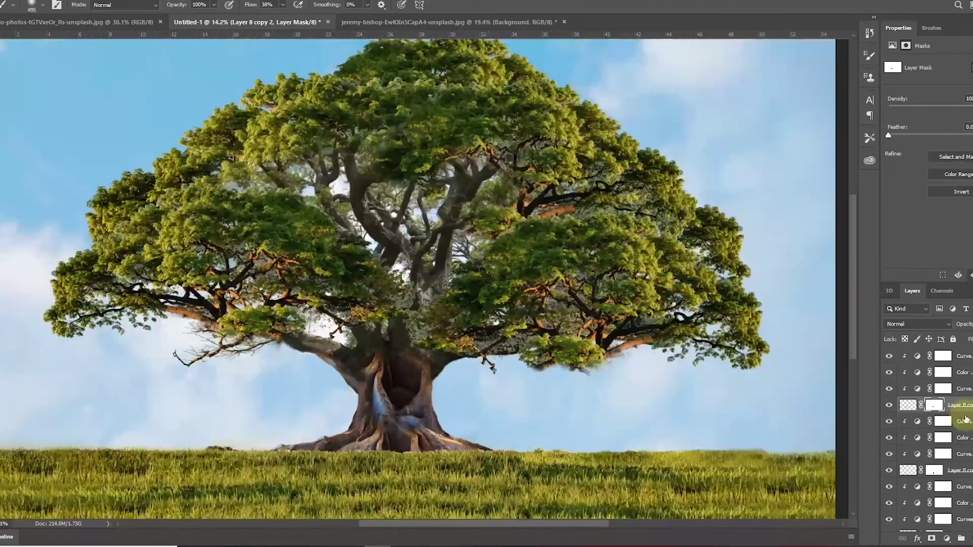
Step: Fine-tune the Color Balance adjustment layer clipped to the tree
left_click(919, 391)
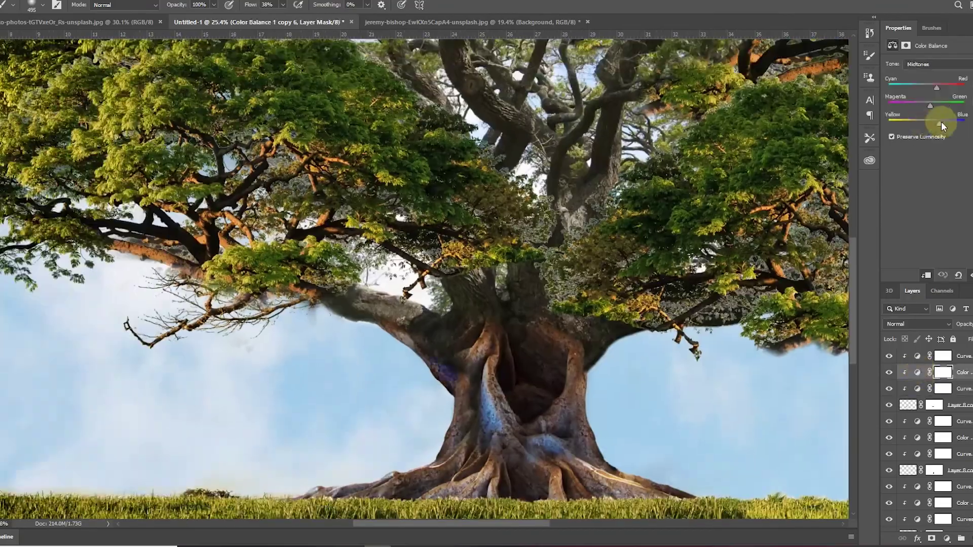
left_click(932, 356)
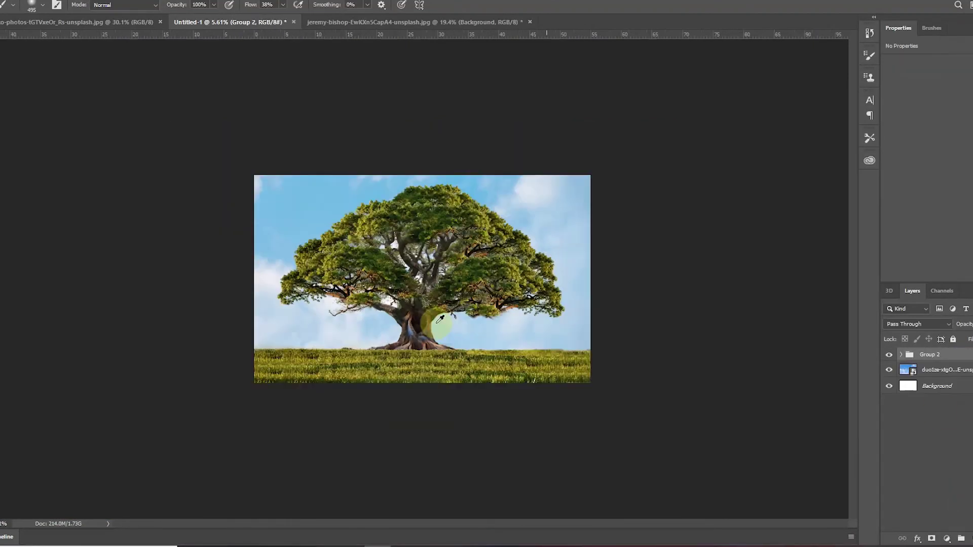
left_click(946, 539)
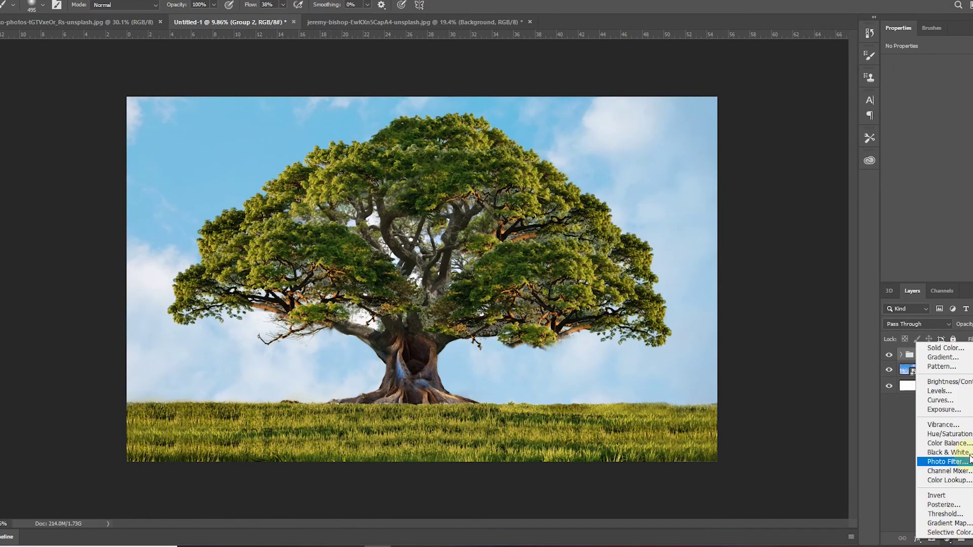
Step: Add a Color Balance adjustment above the tree group and mask out the sky gap under the trunk
left_click(947, 444)
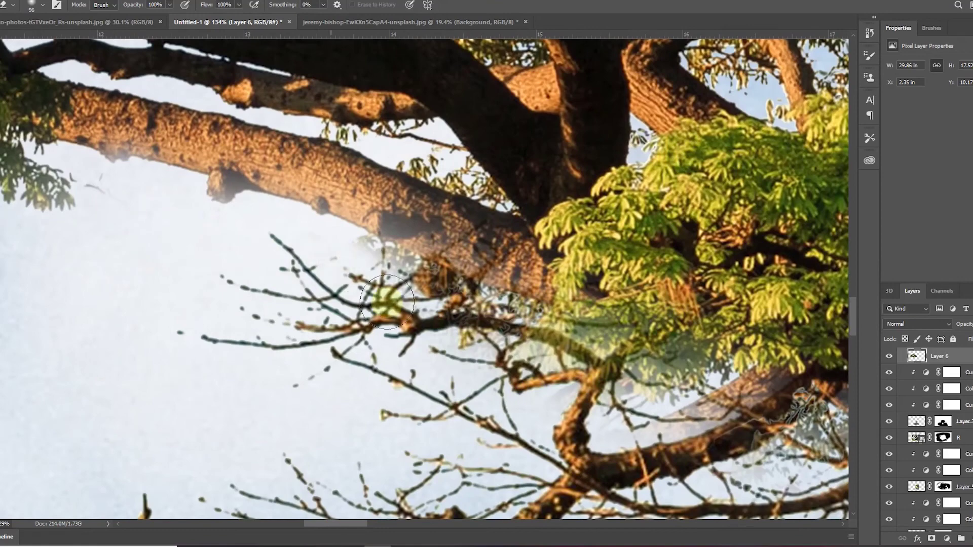
scroll(386, 302, "down", 3)
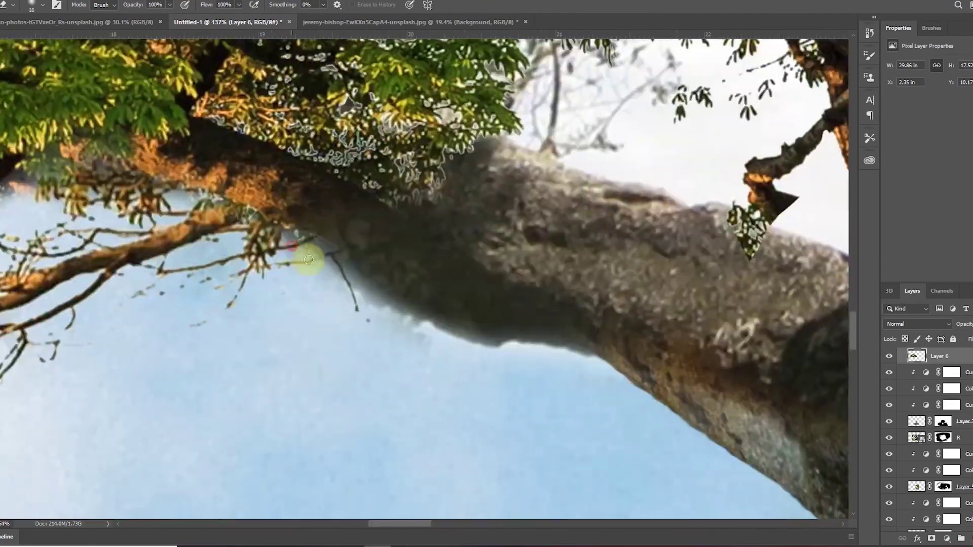
left_click(943, 438)
left_click_drag(474, 289, 297, 191)
scroll(308, 275, "up", 2)
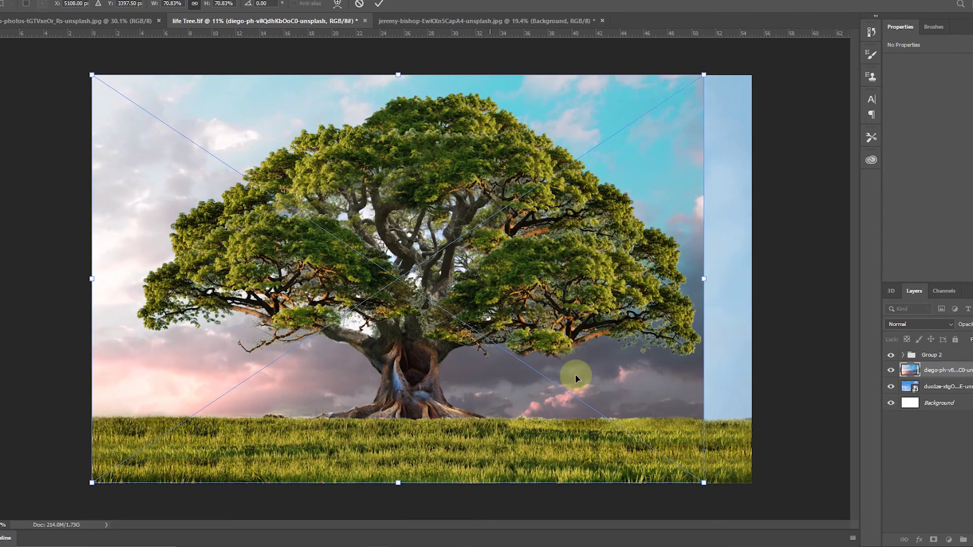
Step: Stretch the sky image to the canvas edge and tint it more cyan with a Color Balance layer
left_click_drag(704, 279, 745, 276)
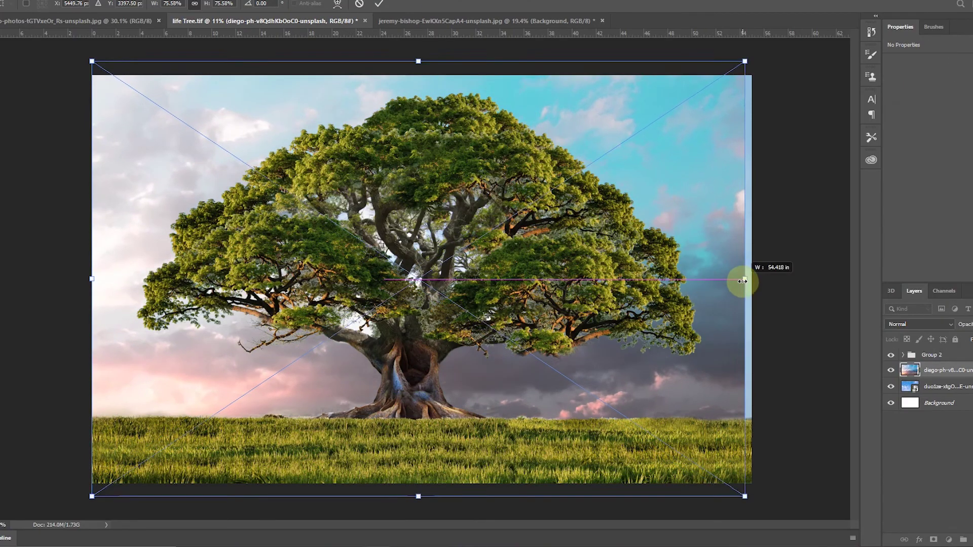
key("Return")
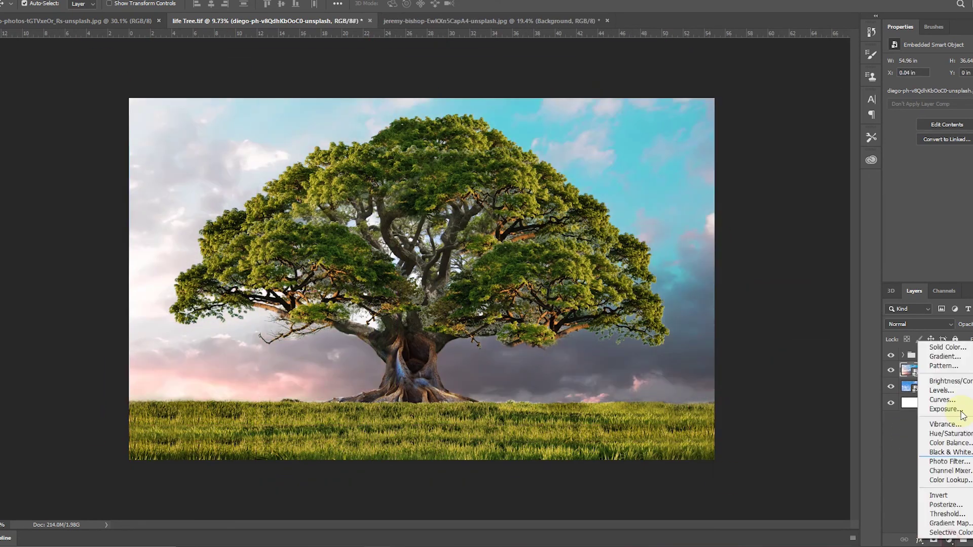
left_click(948, 443)
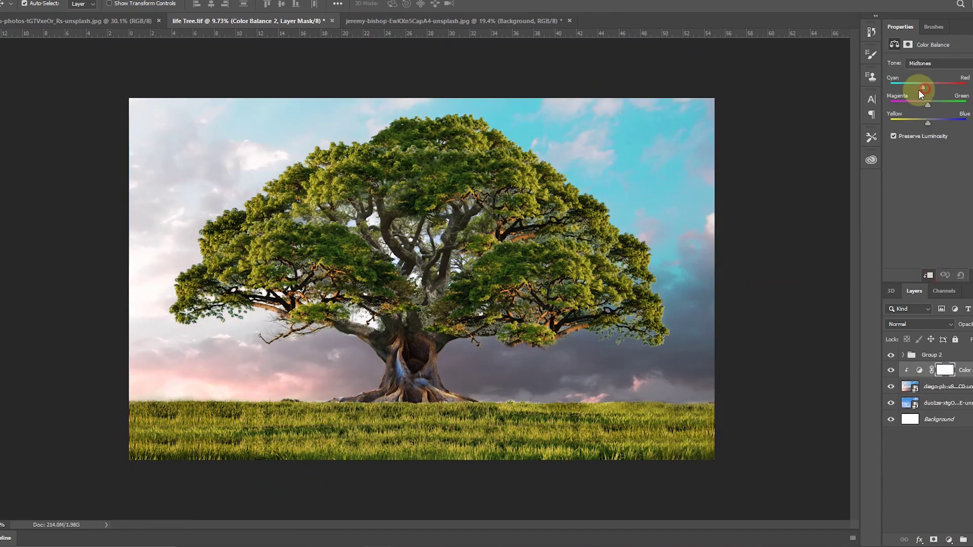
left_click_drag(929, 86, 961, 106)
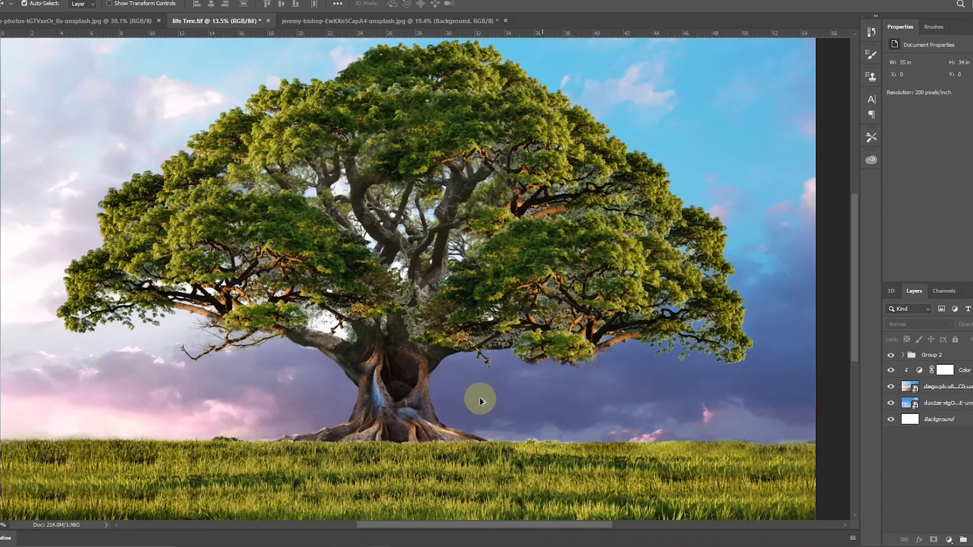
Step: Add a dark blue Solid Color fill layer and try Color Burn and other blending modes
left_click(949, 540)
left_click(934, 373)
left_click(747, 359)
left_click(883, 270)
left_click(938, 325)
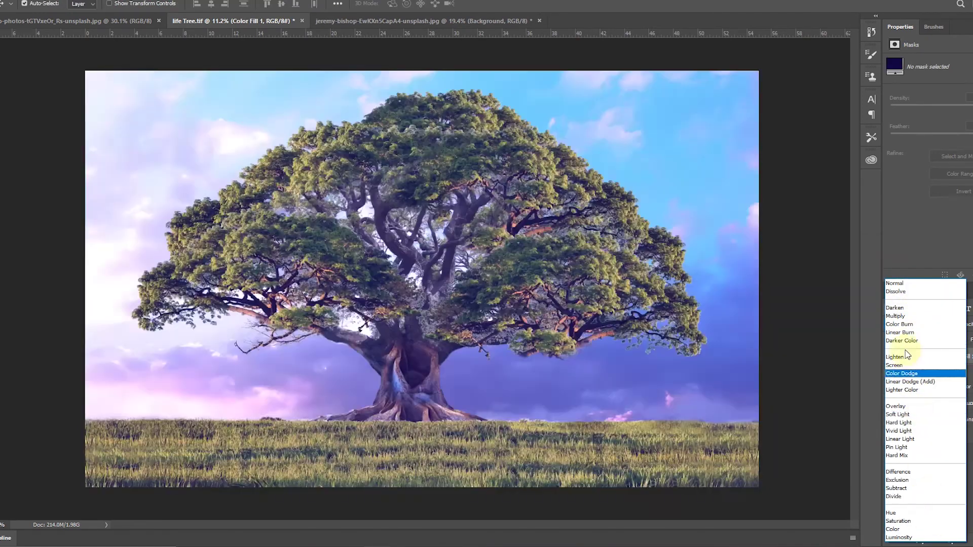
left_click(902, 285)
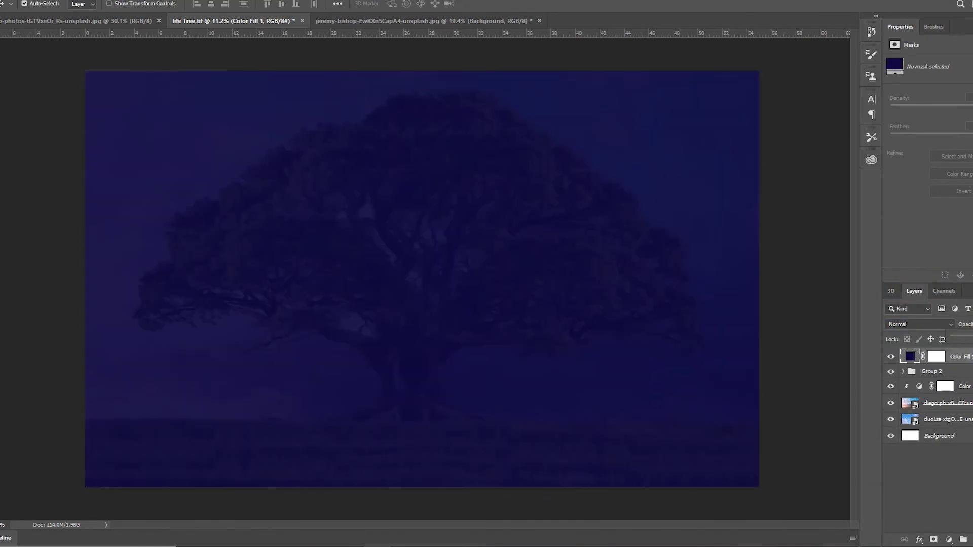
left_click(919, 325)
left_click(908, 370)
Step: Stretch the mountains image to the canvas, move it below the tree group and add a layer mask
left_click(949, 539)
left_click(934, 373)
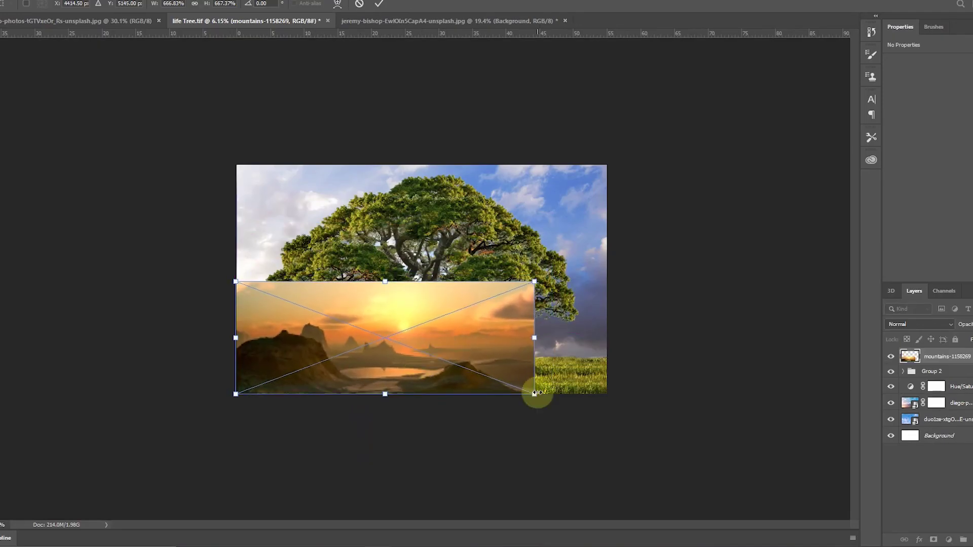
left_click_drag(536, 379, 607, 394)
left_click_drag(422, 281, 426, 243)
left_click_drag(932, 403, 932, 400)
scroll(653, 257, "up", 2)
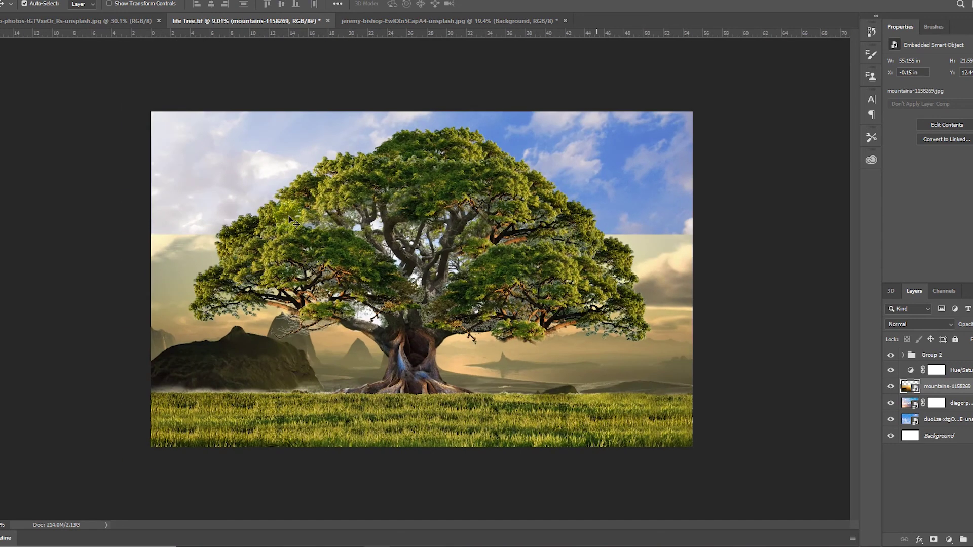
key("b")
left_click(654, 257)
left_click(515, 200)
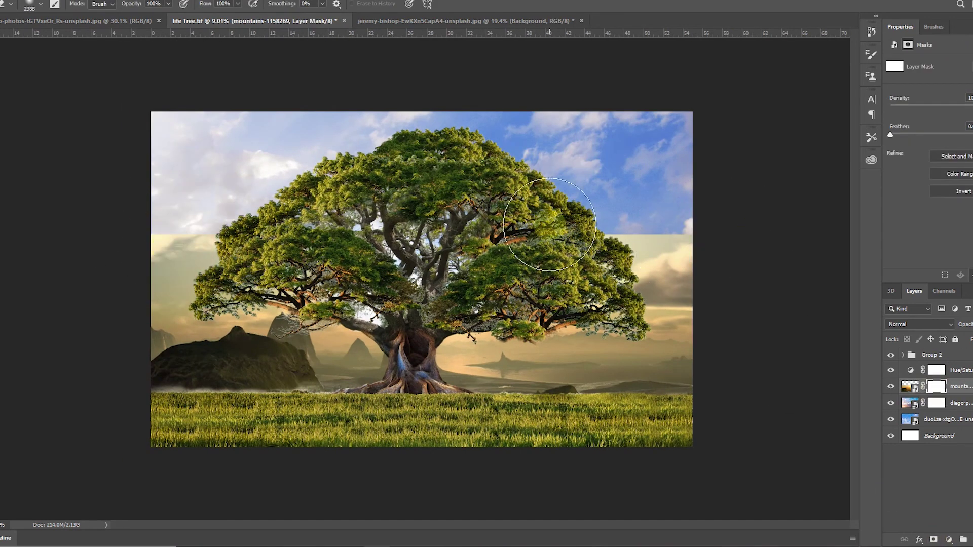
Step: Shift the Hue/Saturation hue so the distant mountains glow pink
left_click(956, 372)
left_click(929, 276)
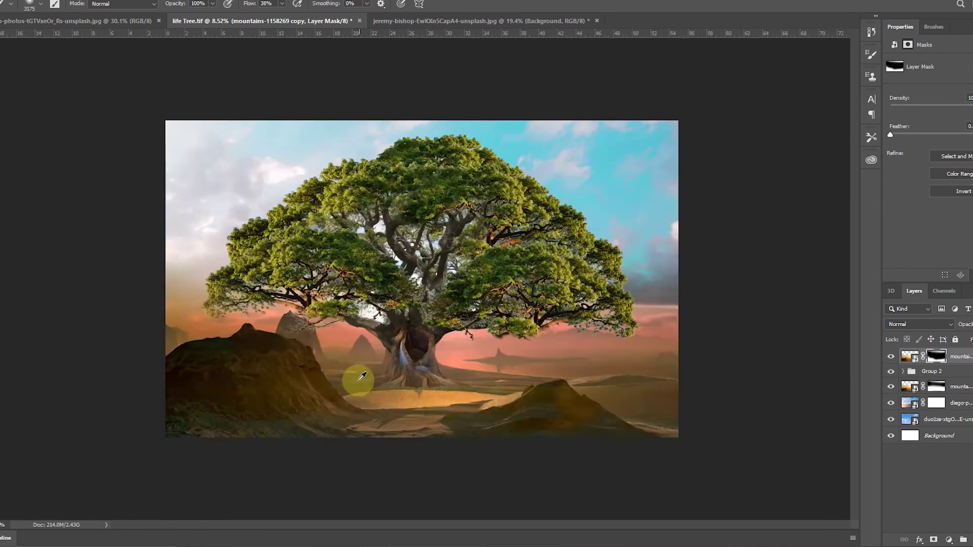
scroll(893, 450, "down", 2)
scroll(886, 408, "down", 2)
scroll(891, 466, "down", 2)
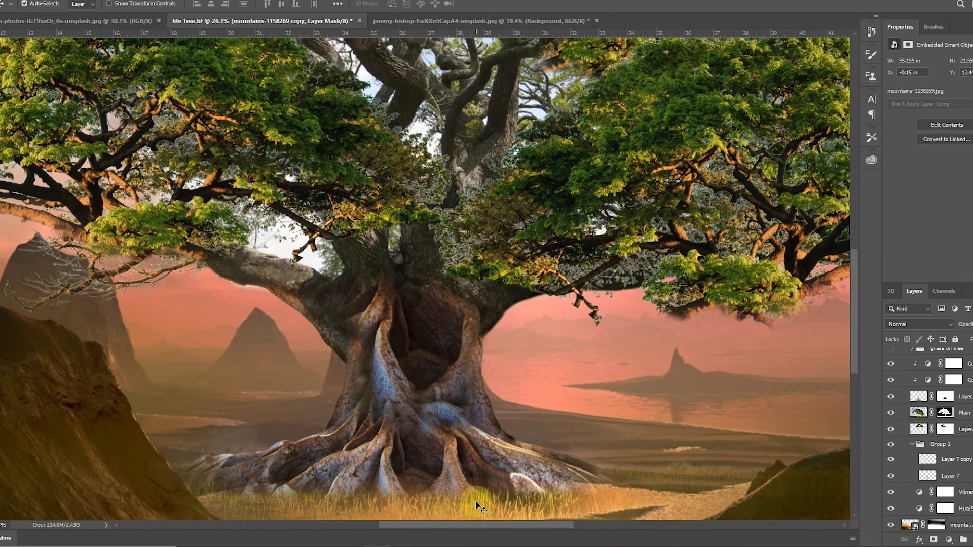
scroll(930, 428, "down", 3)
Step: Check the tree group's transform and toggle the top mountains layer to compare
key("ctrl+0")
left_click(907, 371)
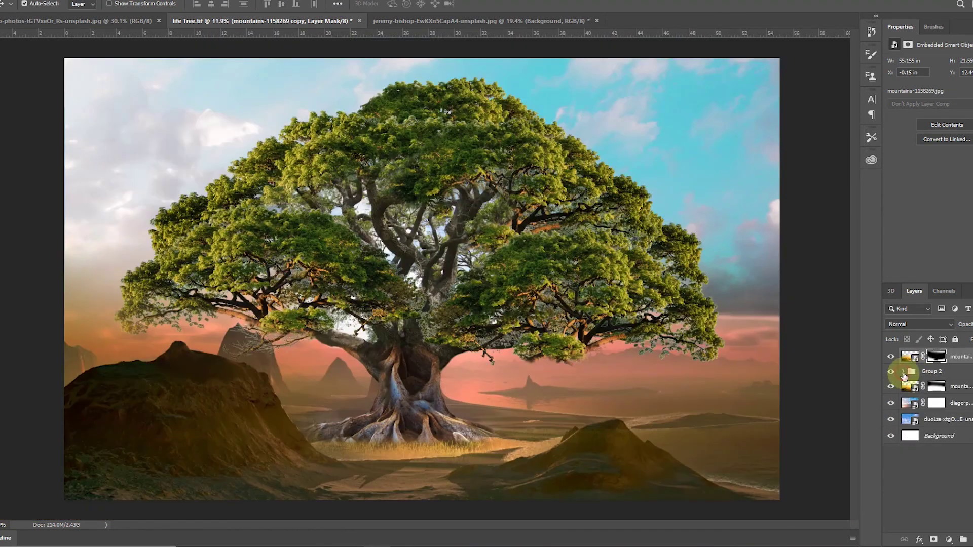
key("ctrl+t")
key("Return")
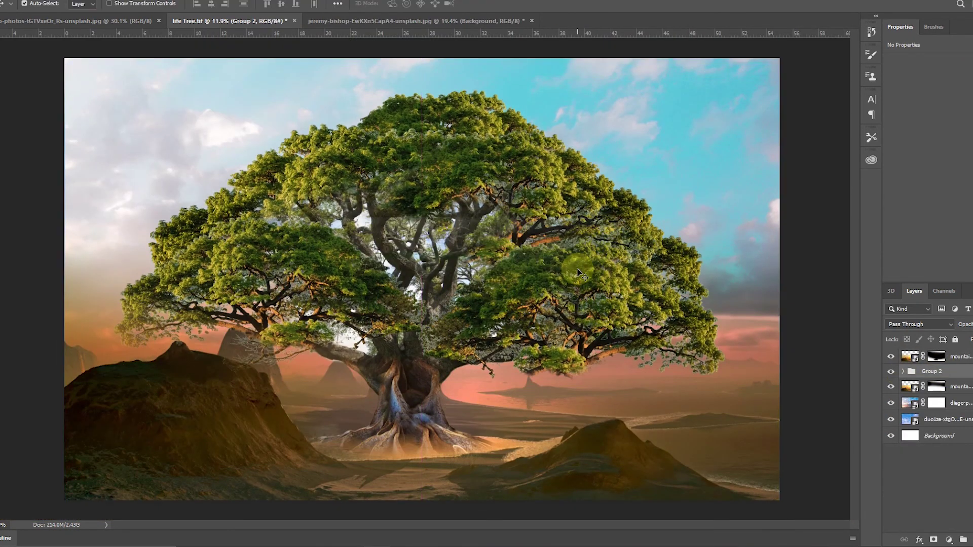
key("ctrl+0")
left_click(891, 356)
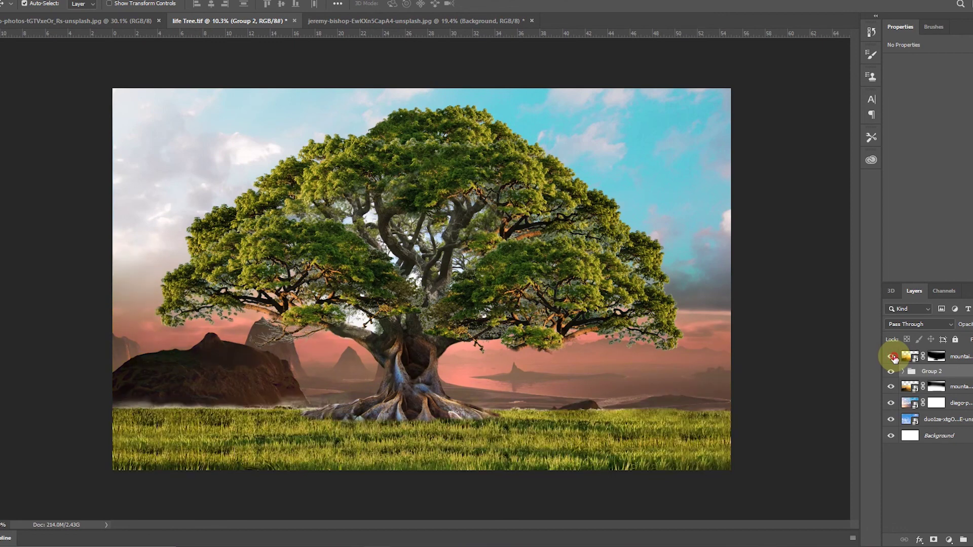
left_click(936, 357)
Step: Brush the mountains copy mask around the trunk so rocky hills replace the grass
key("b")
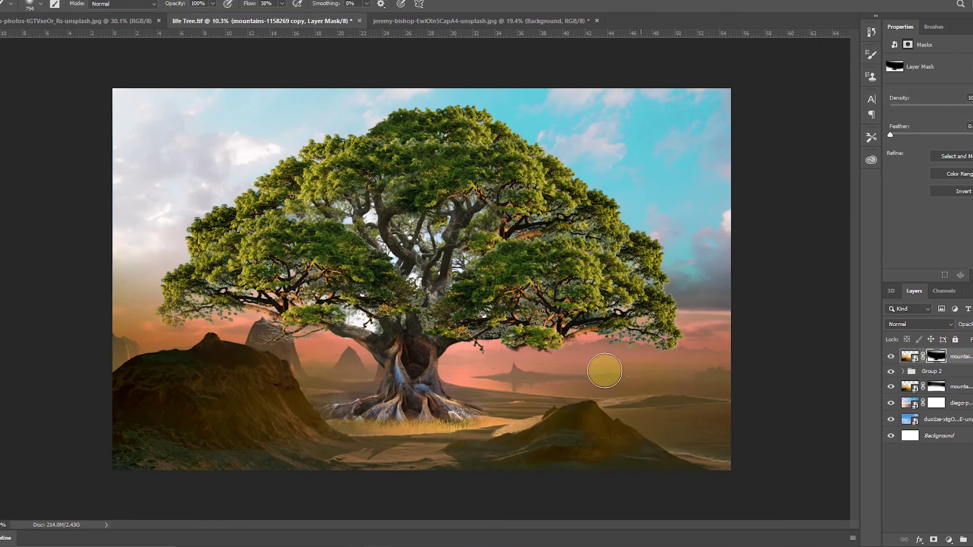
scroll(264, 364, "up", 5)
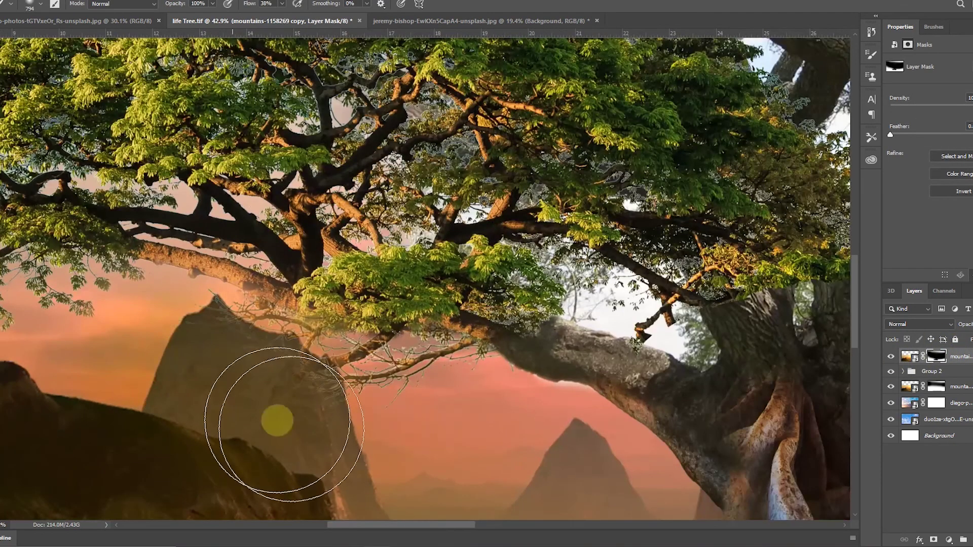
scroll(215, 405, "down", 2)
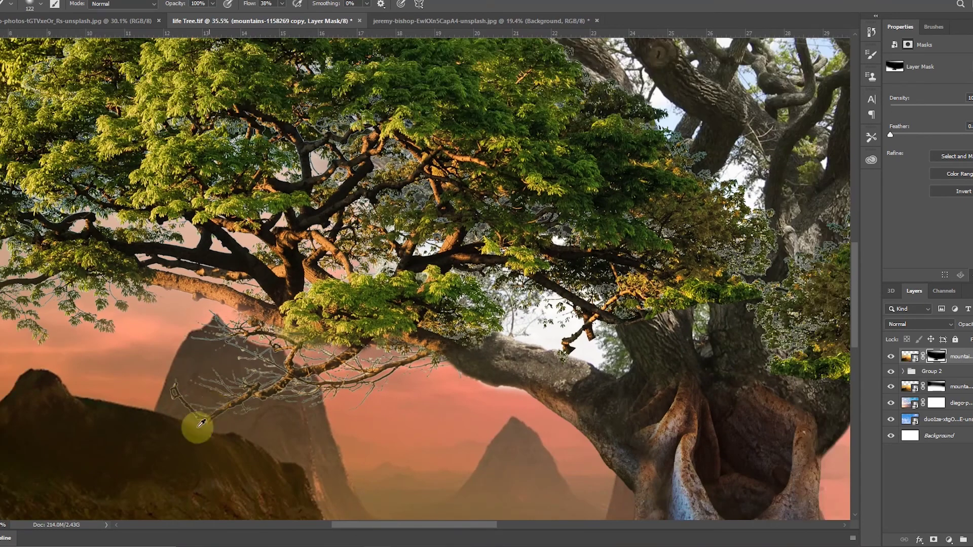
scroll(212, 408, "down", 10)
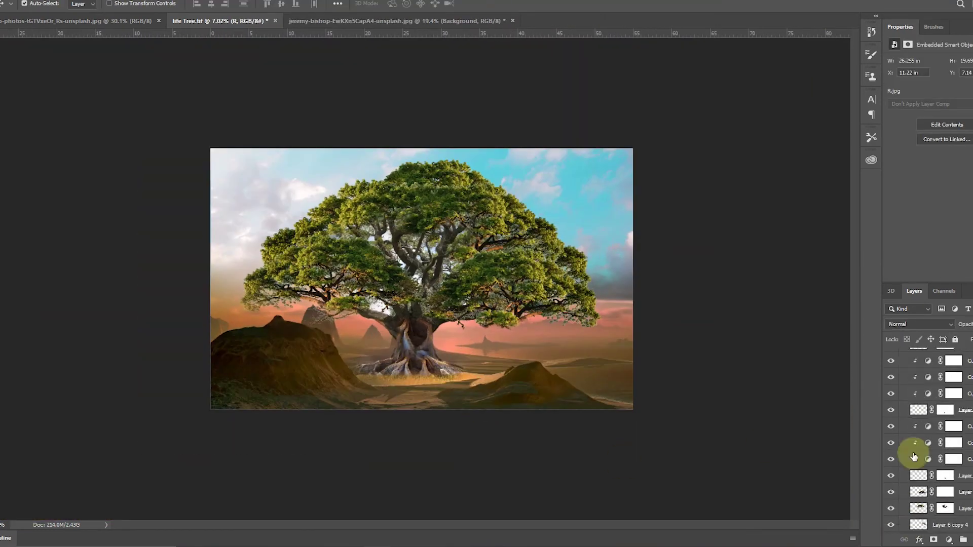
left_click(903, 371)
left_click(905, 390)
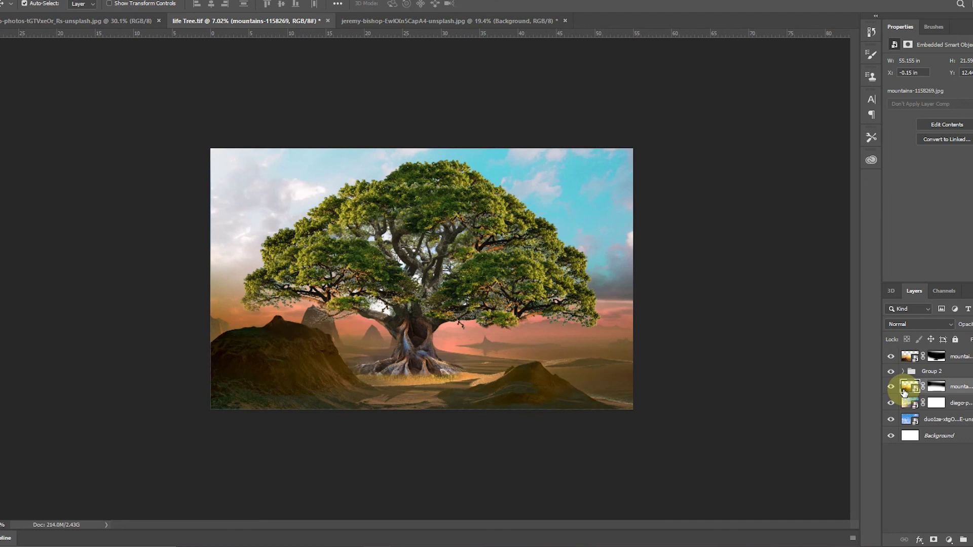
left_click(202, 98)
Step: Place the starry sky image and stretch it to fill the canvas
left_click(450, 455)
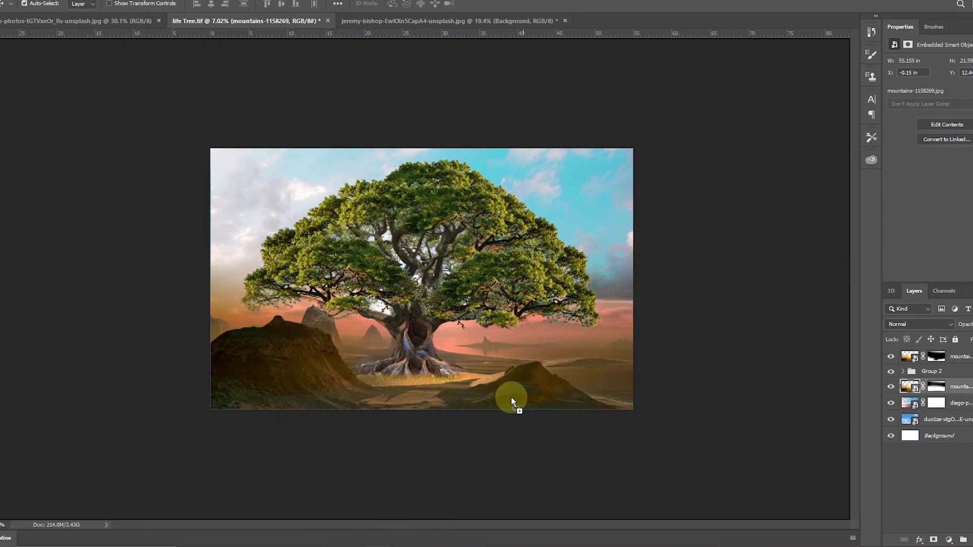
left_click_drag(429, 507, 602, 358)
left_click_drag(576, 191, 633, 148)
left_click_drag(261, 369, 210, 409)
key("Return")
Step: Move the mountains layer above the starry sky and select the mountains copy's mask
left_click_drag(938, 403, 938, 385)
left_click(937, 386)
key("b")
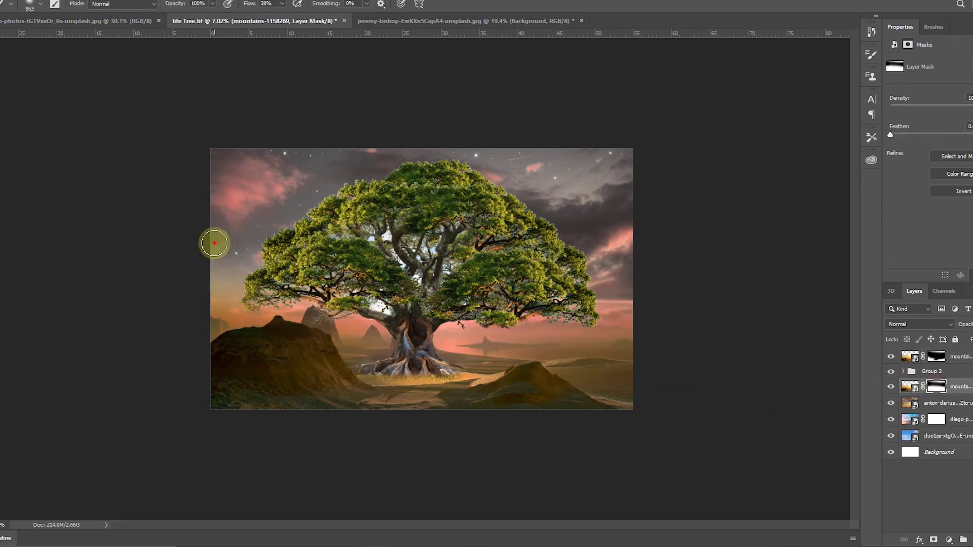
left_click(909, 358)
scroll(463, 288, "down", 1)
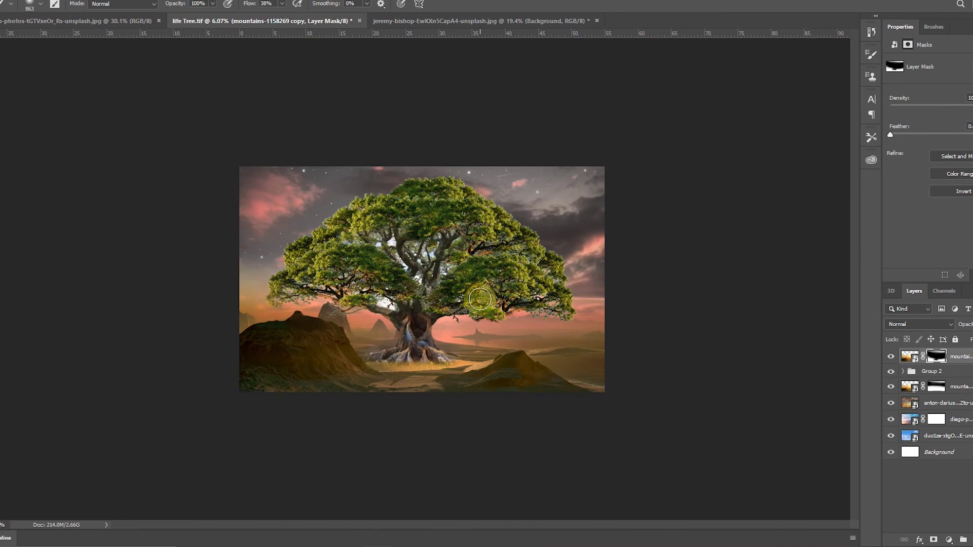
scroll(423, 279, "up", 2)
key("v")
Step: Add a Curves layer clipped to Group 2 with the curve pulled down, plus a Vibrance layer
left_click(931, 371)
left_click(949, 540)
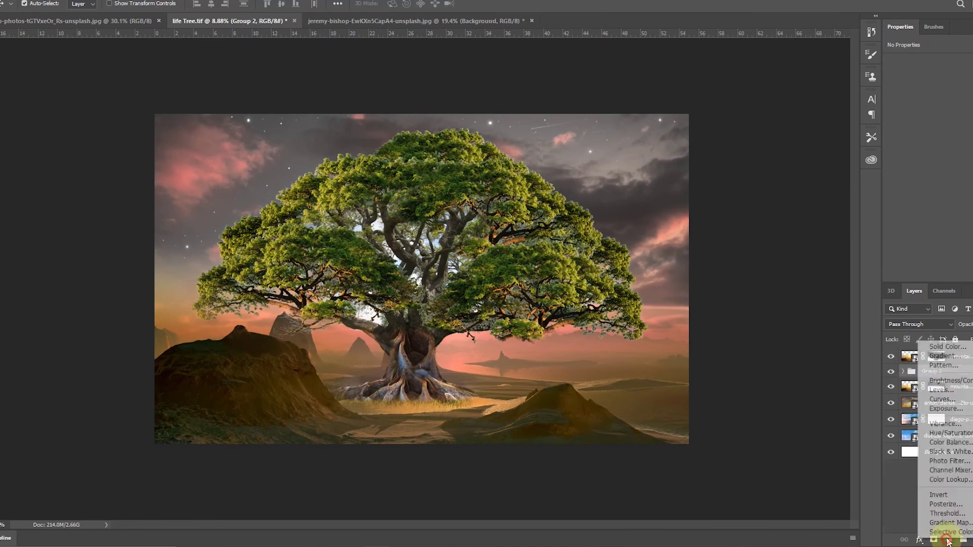
left_click(946, 404)
left_click(929, 277)
left_click(938, 77)
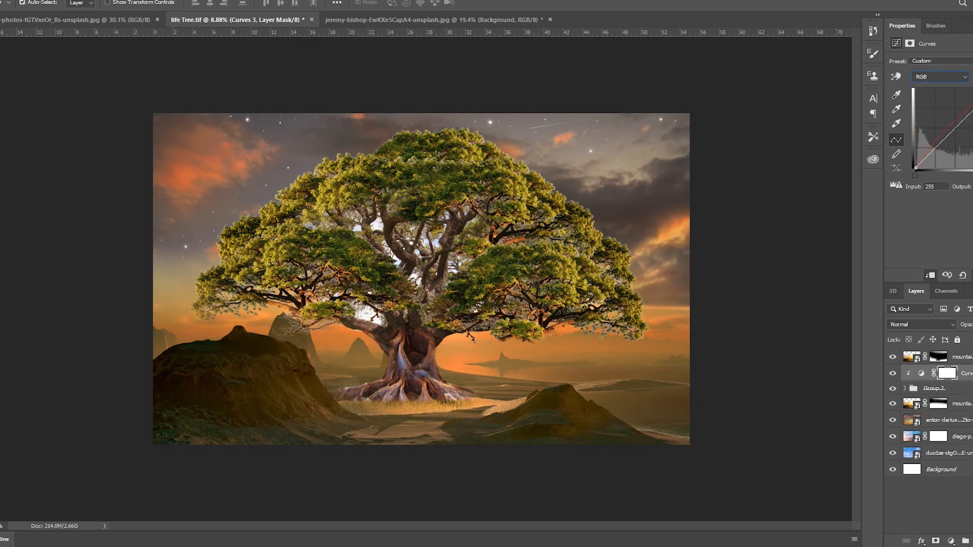
left_click_drag(937, 144, 937, 156)
left_click(951, 542)
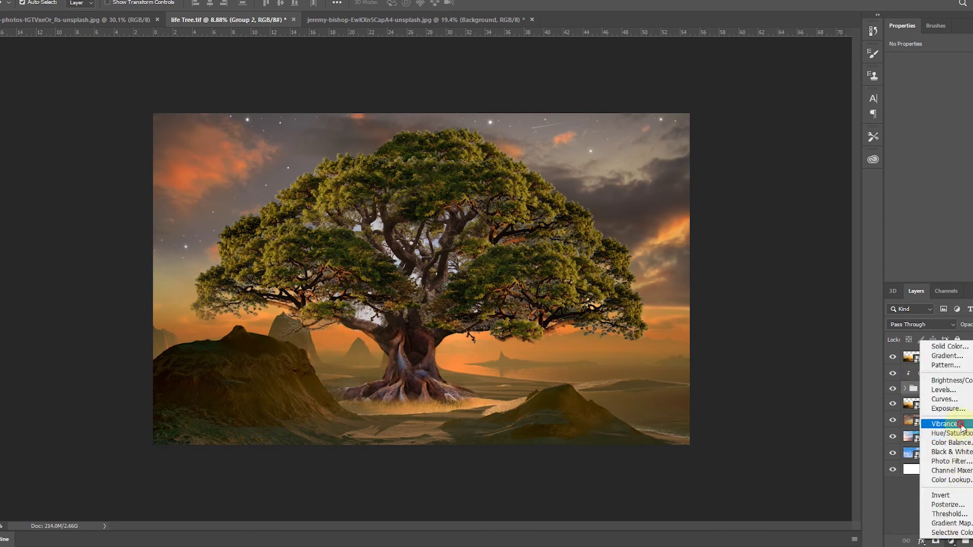
left_click(929, 426)
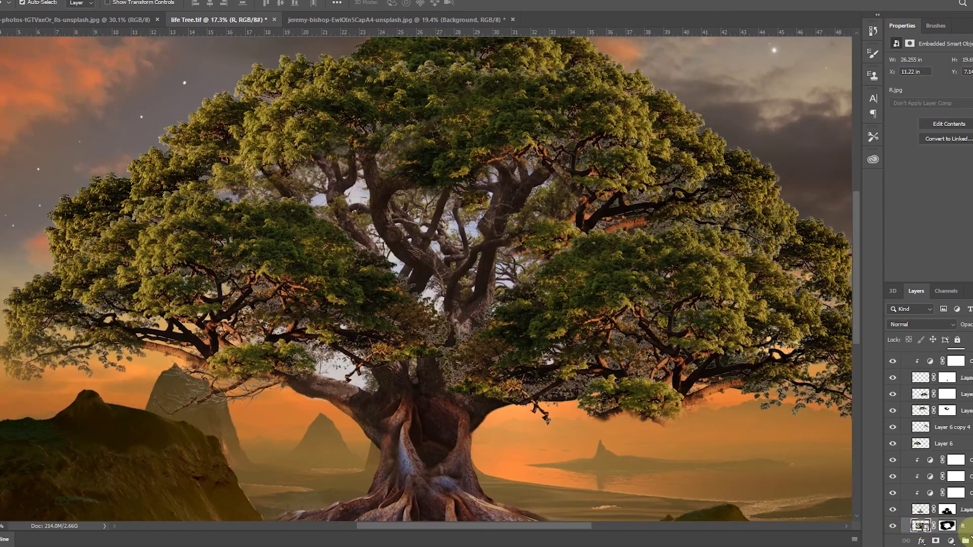
Step: Isolate layer R, select the sky between its branches with Color Range, refine, and apply to its mask
scroll(904, 521, "down", 3)
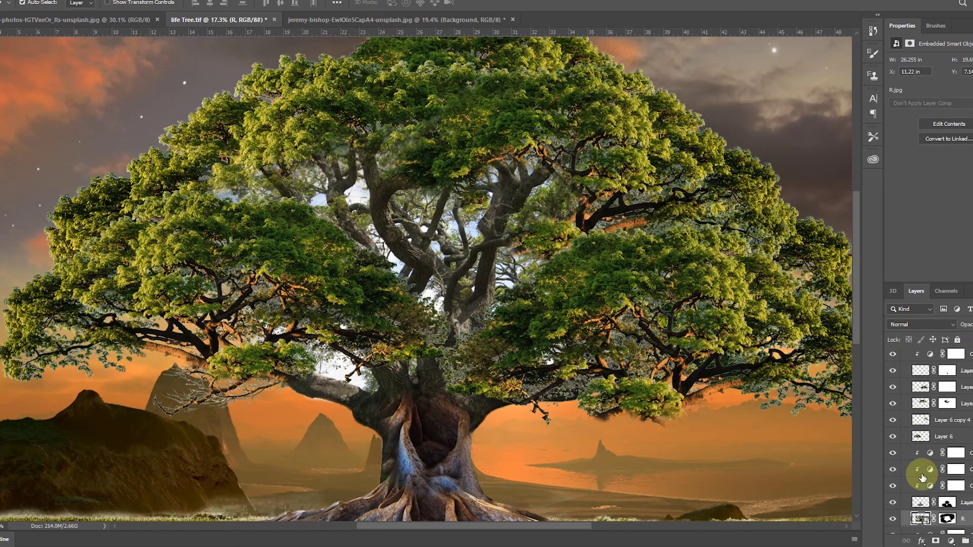
left_click(923, 467, "alt")
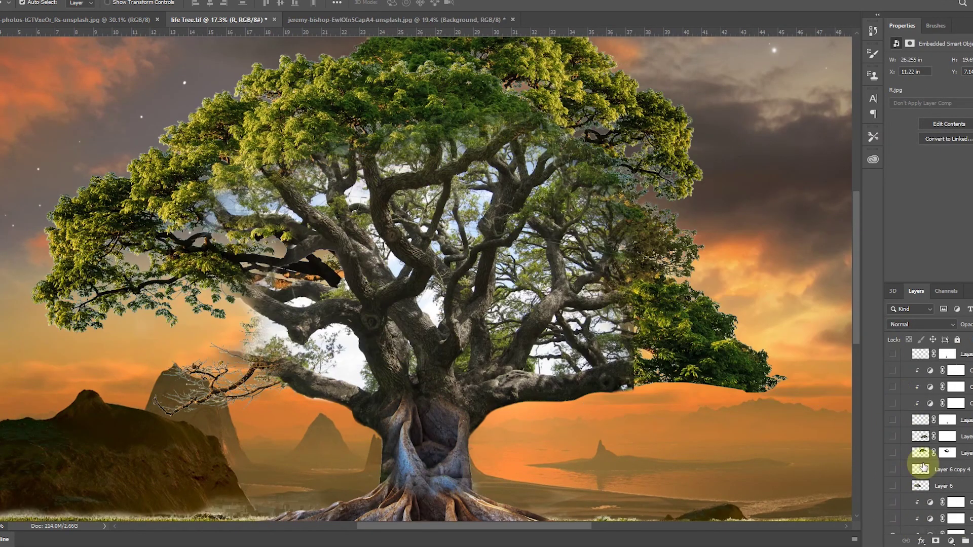
left_click(922, 404, "alt")
left_click(86, 0)
left_click(116, 109)
left_click(545, 168)
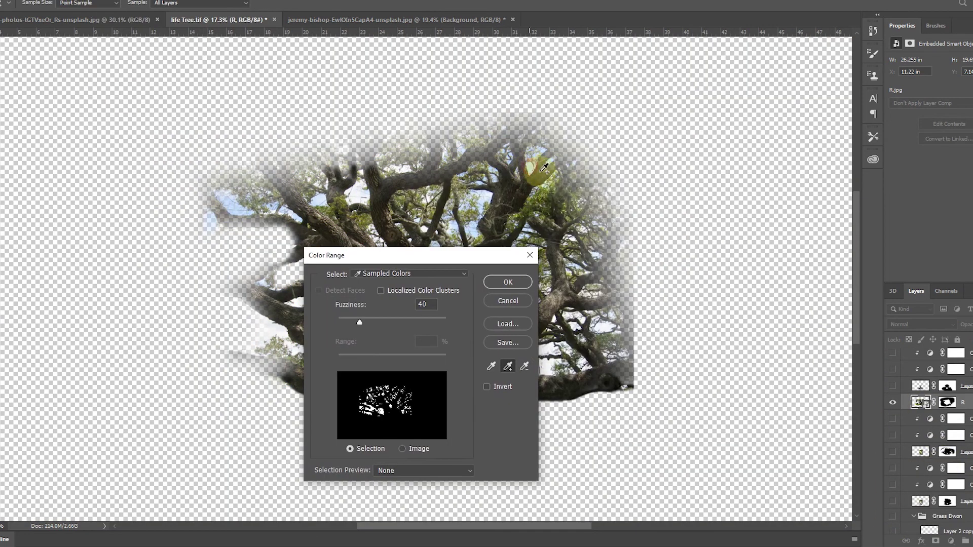
key("Return")
key("alt+ctrl+r")
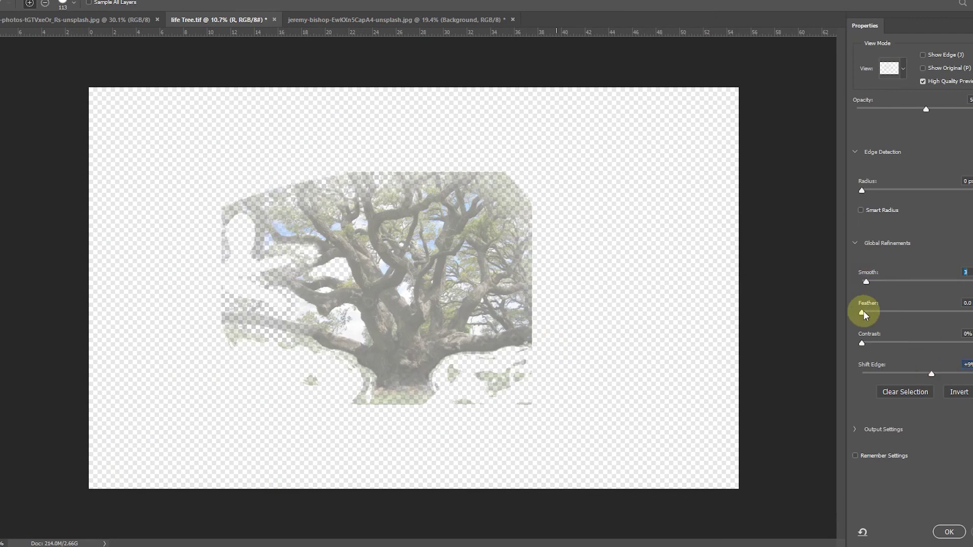
left_click(948, 532)
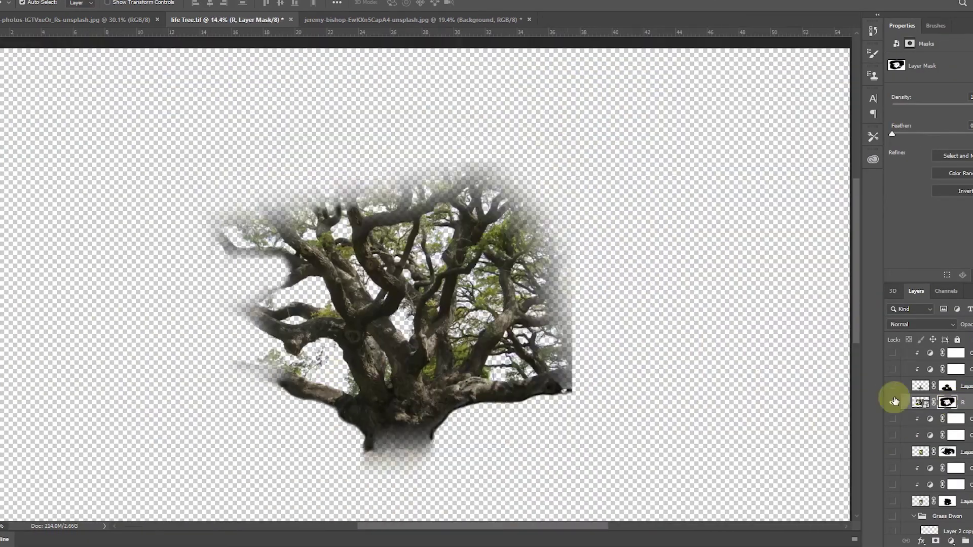
Step: Turn the composite's layers back on, load R's mask as a selection, and add a solid colour fill
left_click_drag(893, 421, 893, 529)
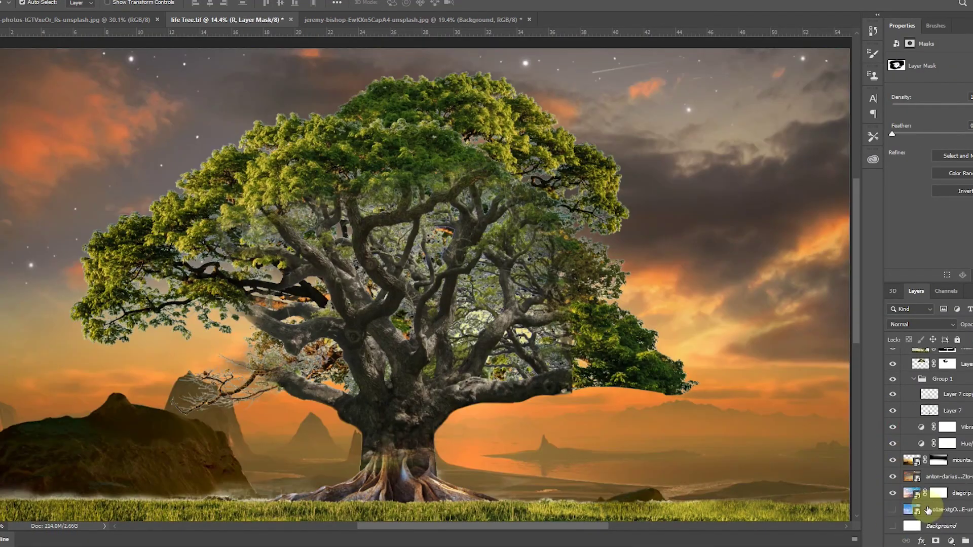
scroll(897, 406, "up", 5)
key("ctrl+minus")
key("ctrl+minus")
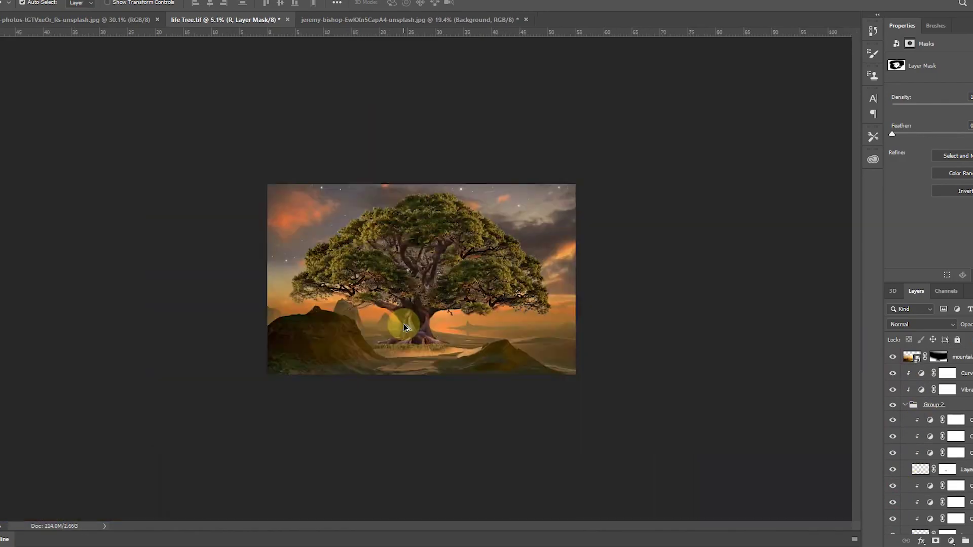
left_click(947, 452, "ctrl")
scroll(431, 281, "up", 5)
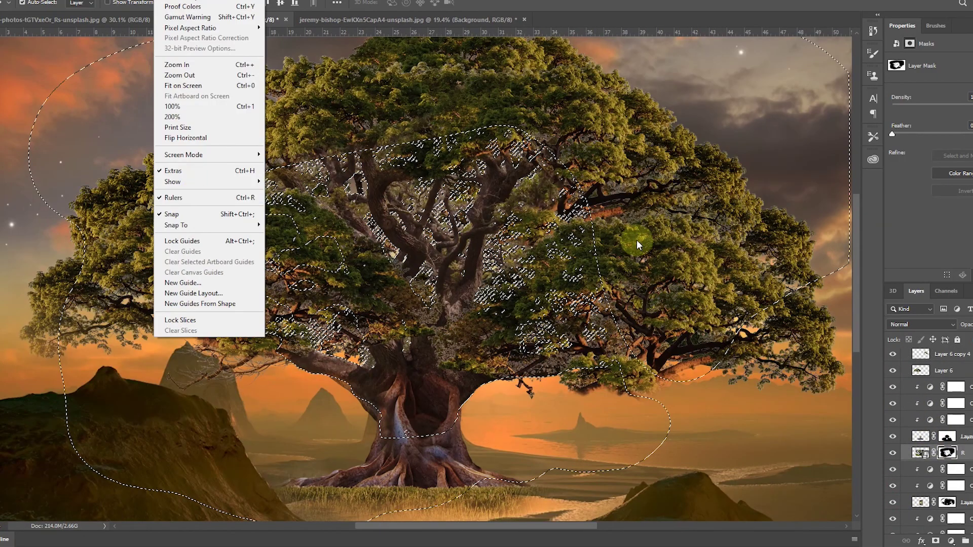
key("ctrl+minus")
key("l")
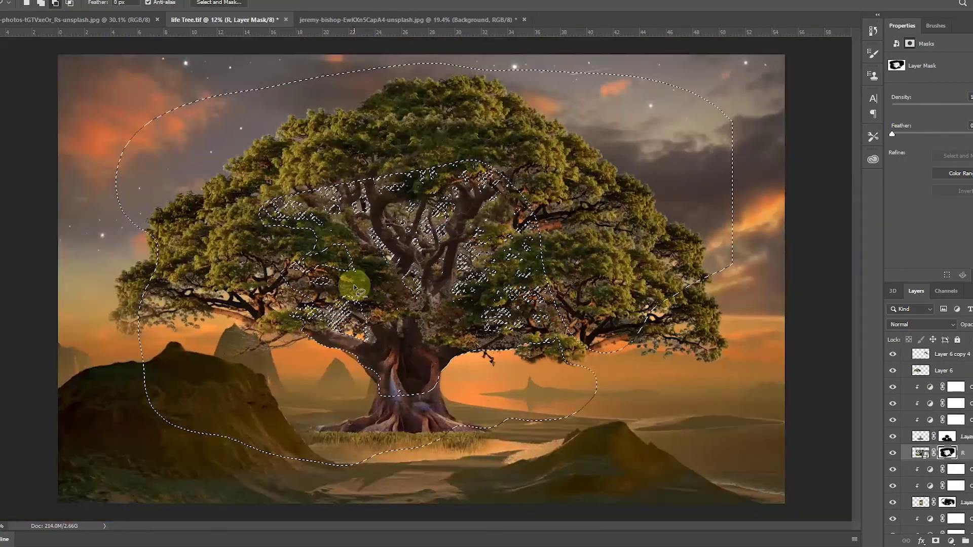
scroll(355, 287, "up", 3)
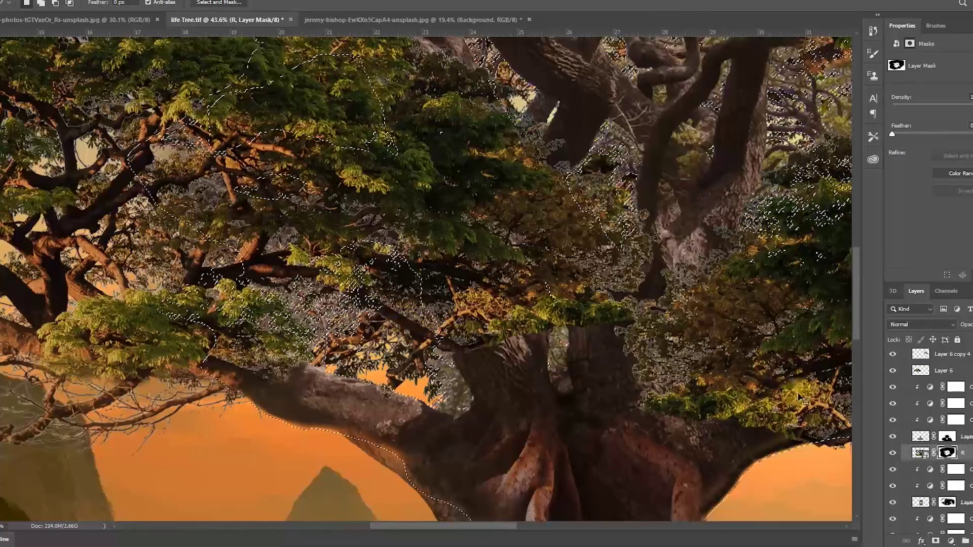
scroll(695, 408, "down", 3)
left_click(921, 453)
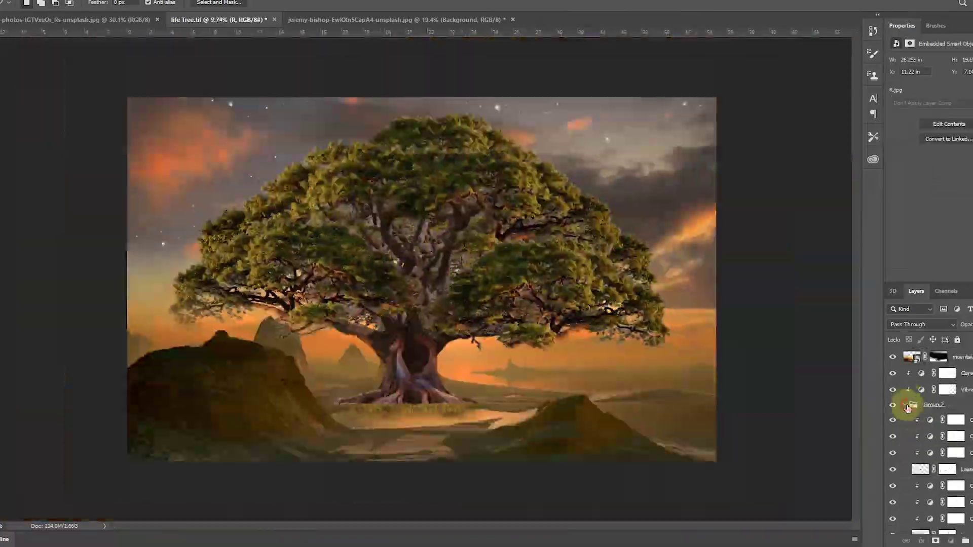
left_click(933, 403)
left_click(922, 324)
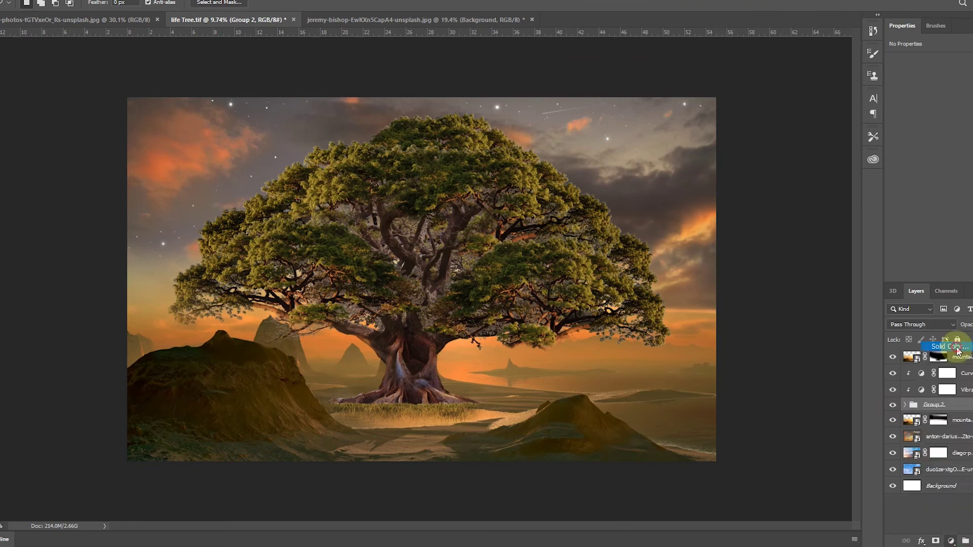
Step: Set the solid colour fill layer to Soft Light blending
left_click(899, 415)
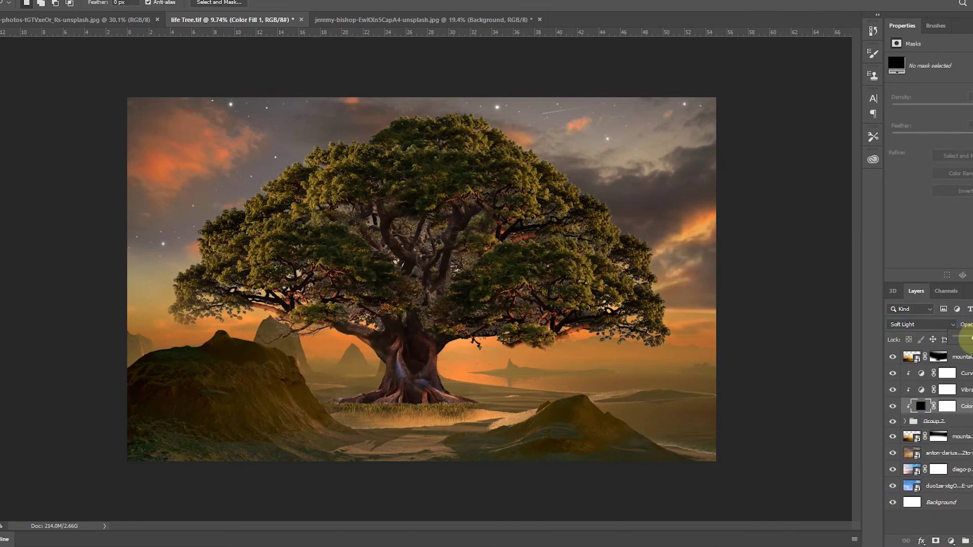
scroll(678, 252, "down", 3)
scroll(434, 325, "up", 2)
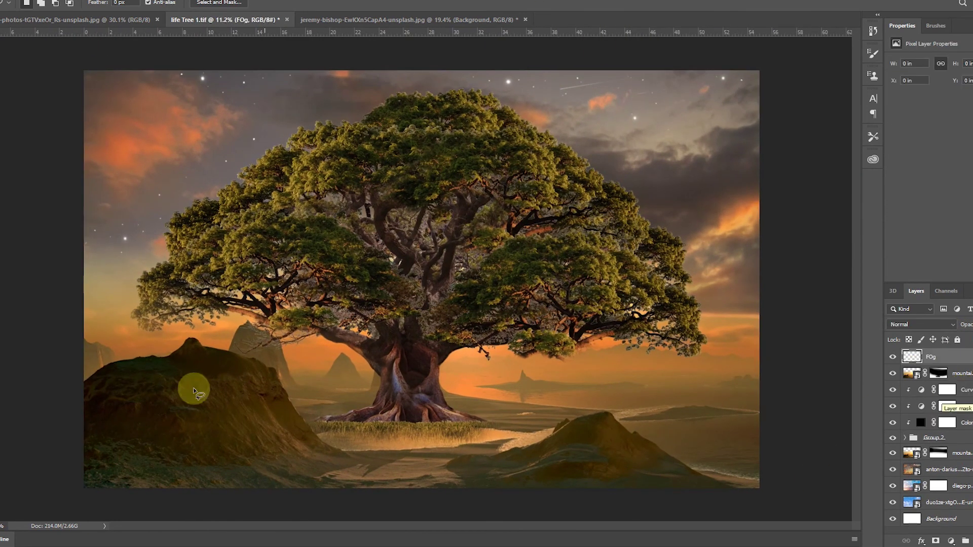
Step: Choose a fog brush and set its size to 5000
key("b")
right_click(447, 345)
left_click(466, 449)
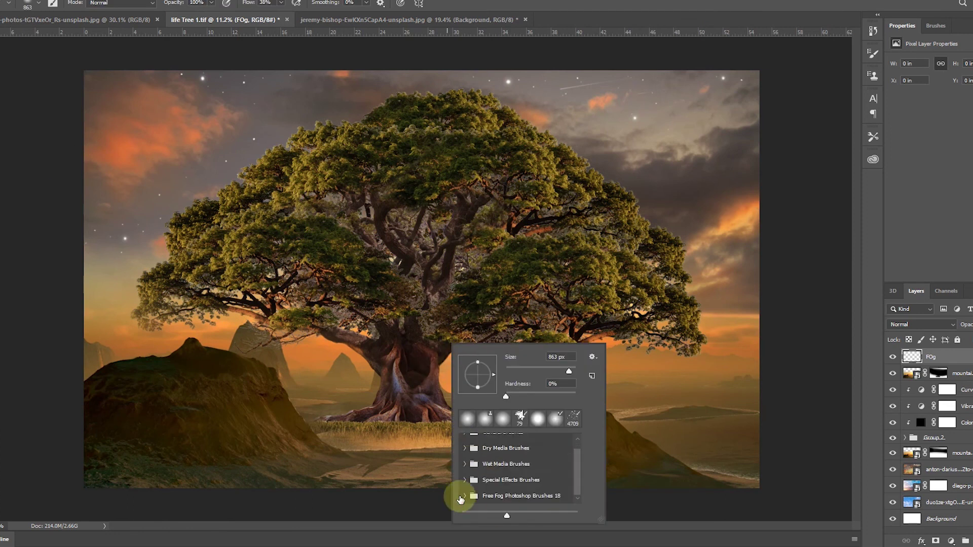
scroll(510, 482, "down", 2)
double_click(482, 422)
scroll(415, 416, "up", 2)
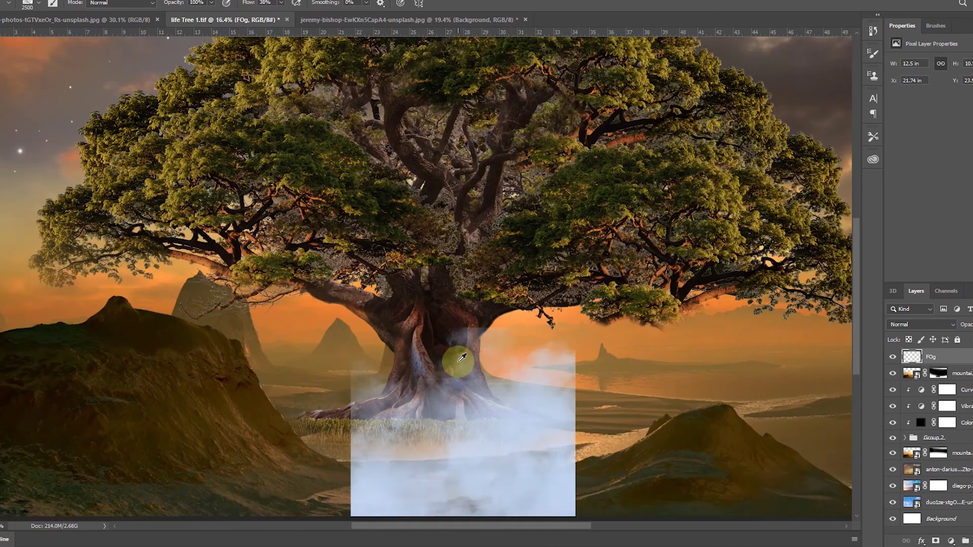
right_click(458, 365)
double_click(466, 488)
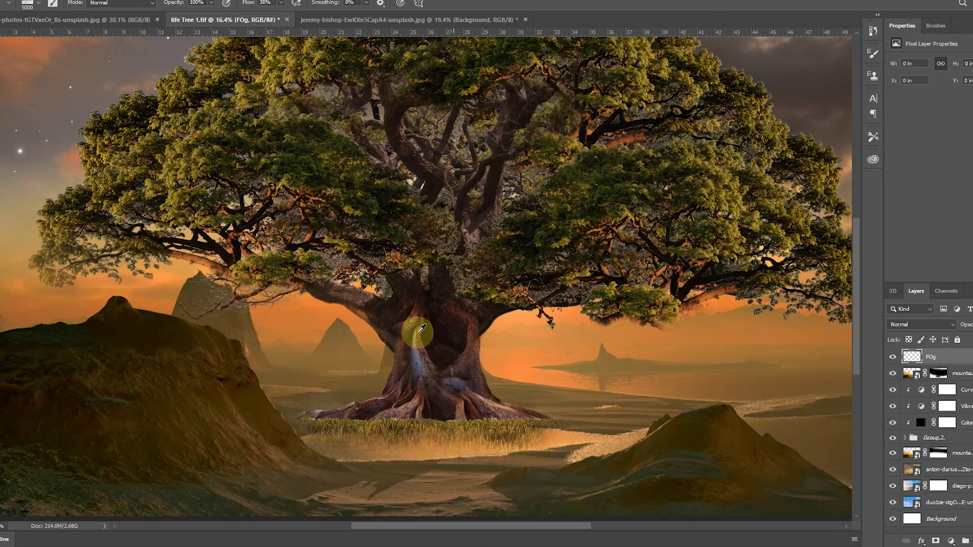
Step: Paint fog over the lower-left mountains and across the bottom middle
scroll(400, 340, "down", 3)
left_click(261, 395)
scroll(355, 400, "up", 2)
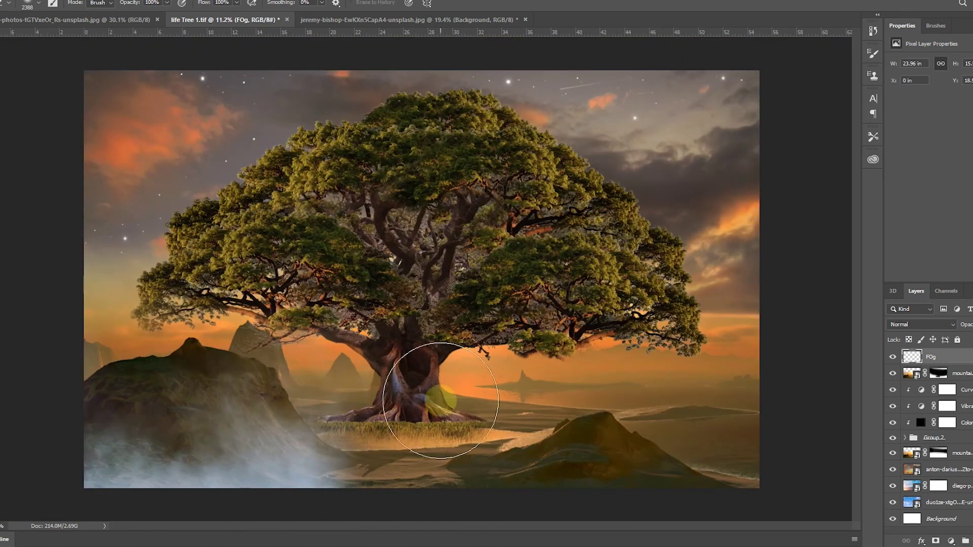
left_click(456, 466)
key("ctrl+z")
key("ctrl+z")
Step: Enlarge the fog layer past the canvas's lower-right corner with Free Transform
key("ctrl+t")
scroll(490, 429, "down", 1)
left_click_drag(482, 461, 668, 467)
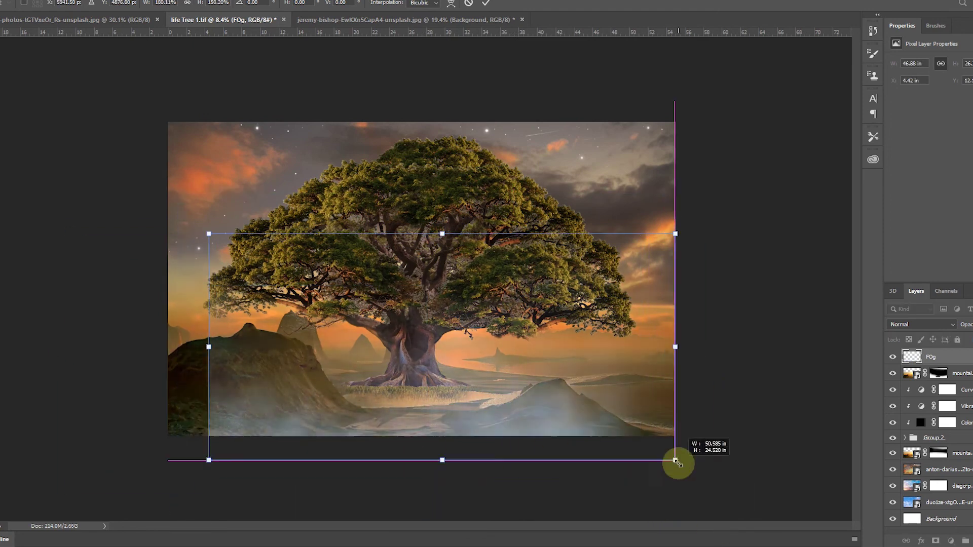
key("Return")
left_click(397, 396, "ctrl")
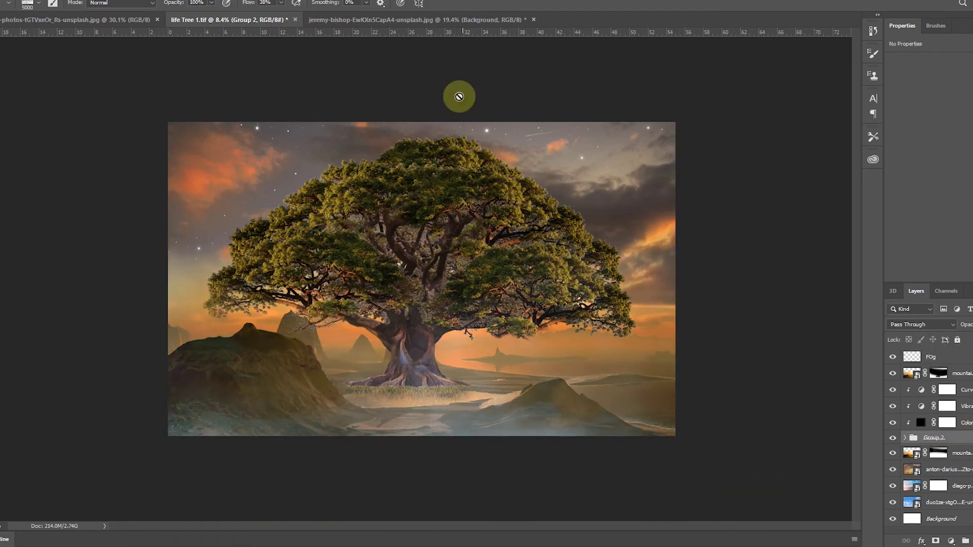